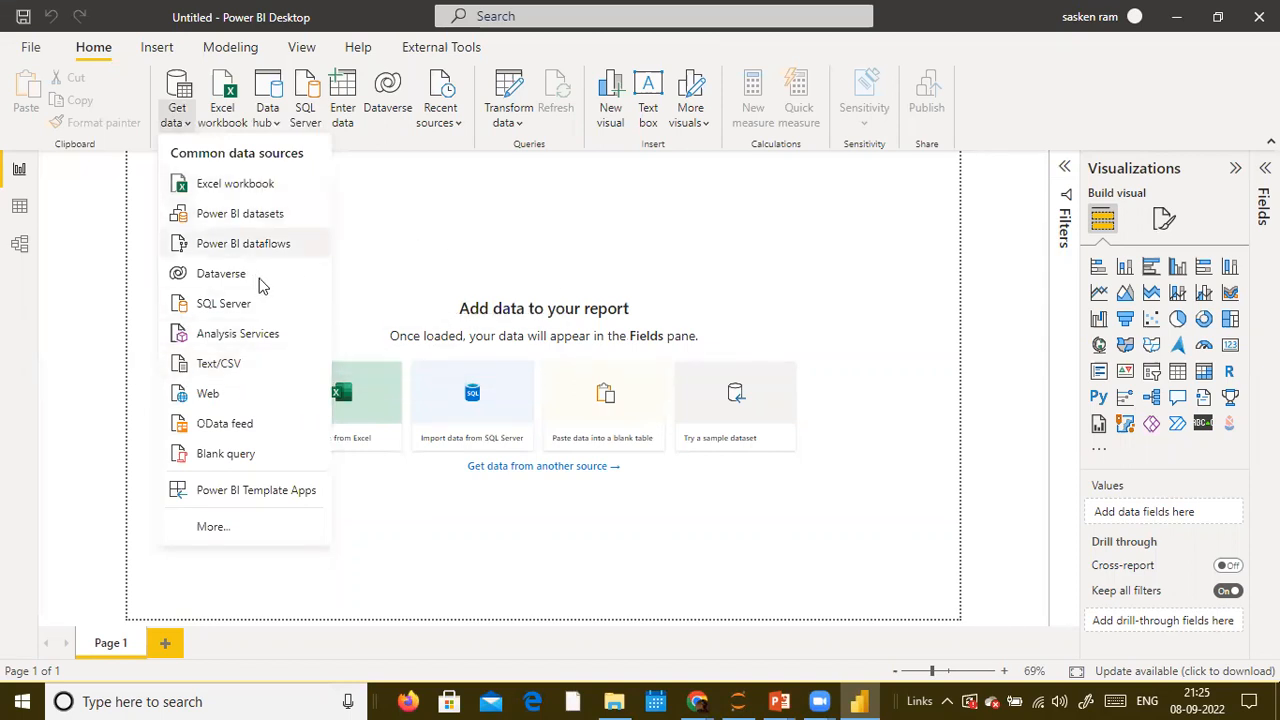
# Start a new data connection using the Folder source from the file-based connectors
pyautogui.click(212, 529)
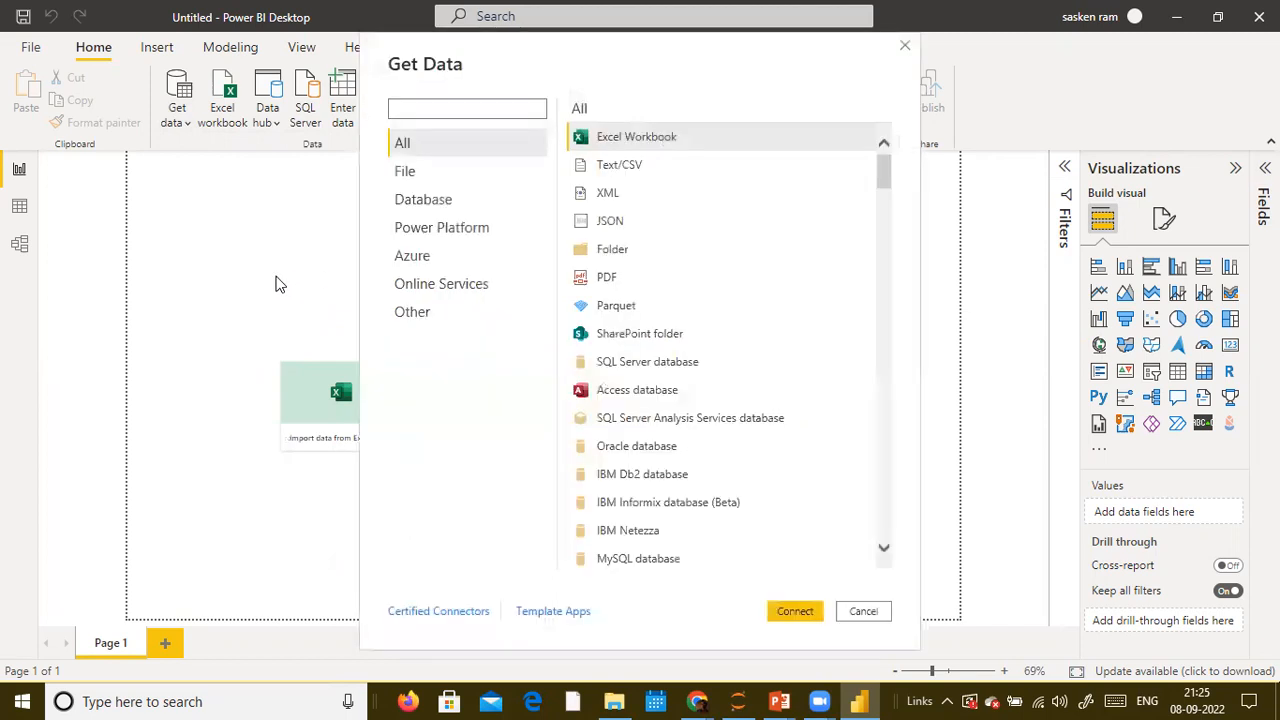
pyautogui.click(405, 172)
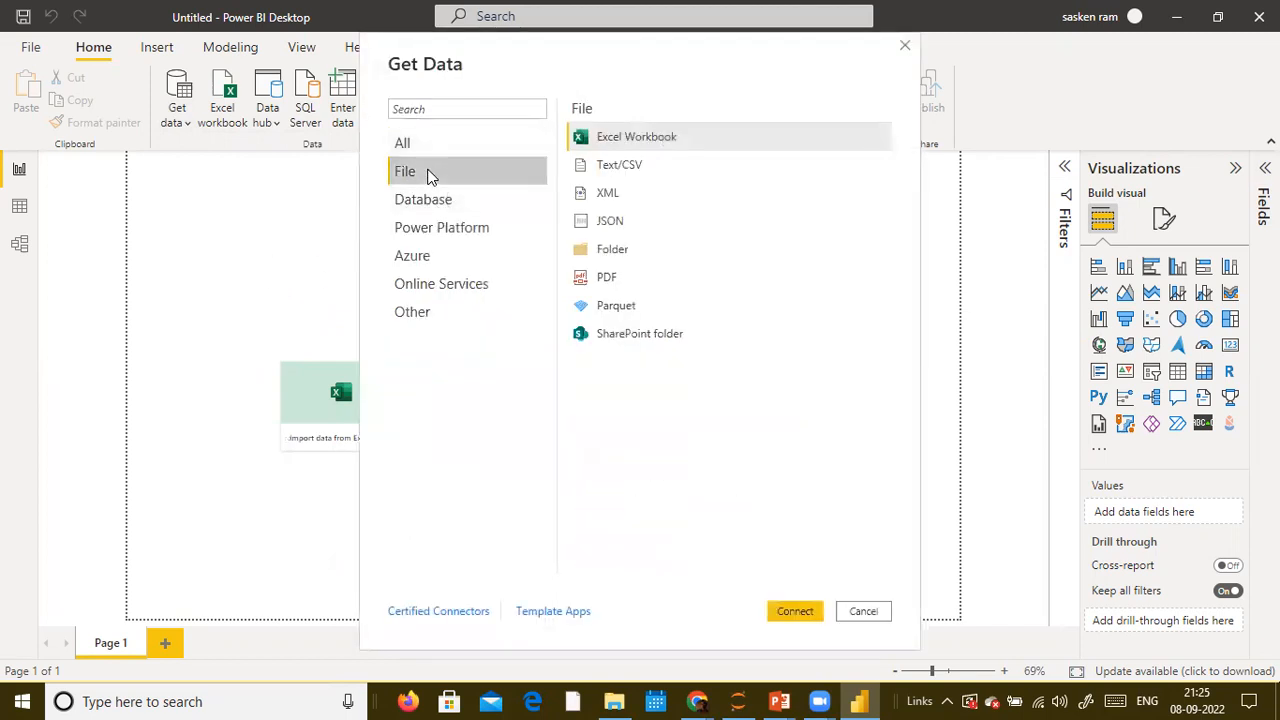
pyautogui.doubleClick(590, 252)
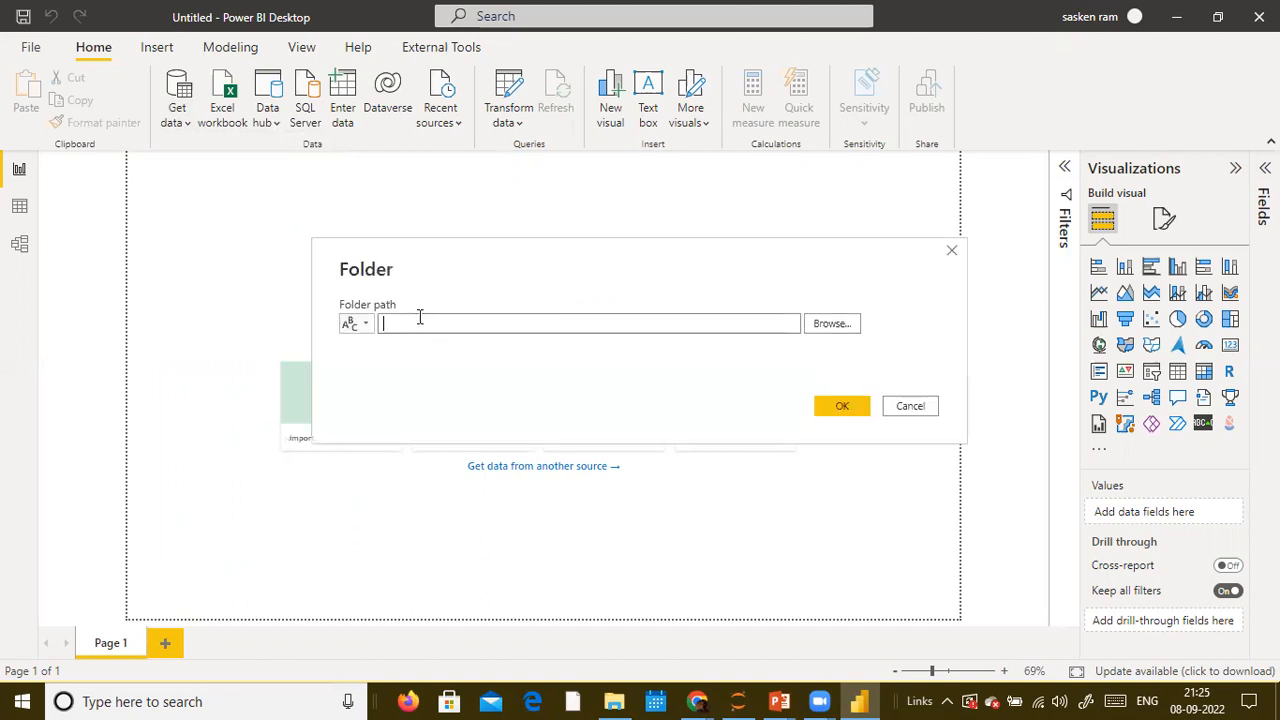
pyautogui.moveTo(437, 272); pyautogui.dragTo(320, 230)
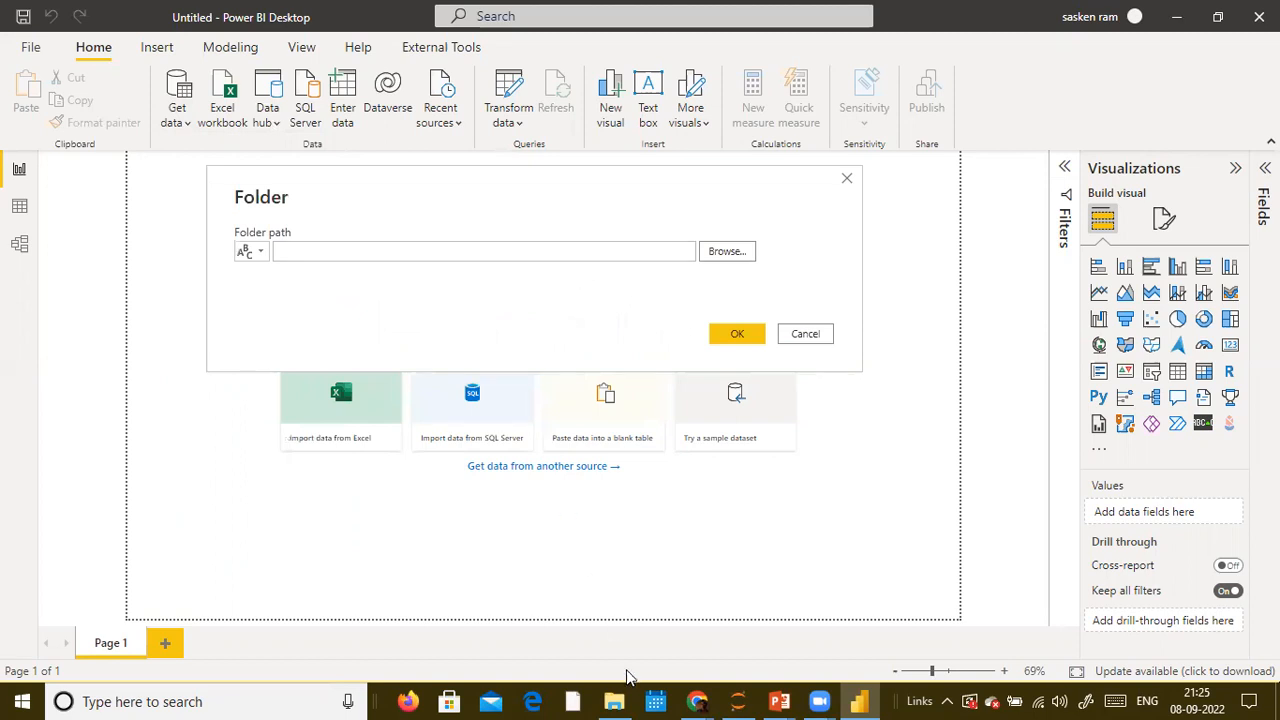
# Switch to File Explorer and open the NCDailysales folder on Local Disk (D:)
pyautogui.click(614, 701)
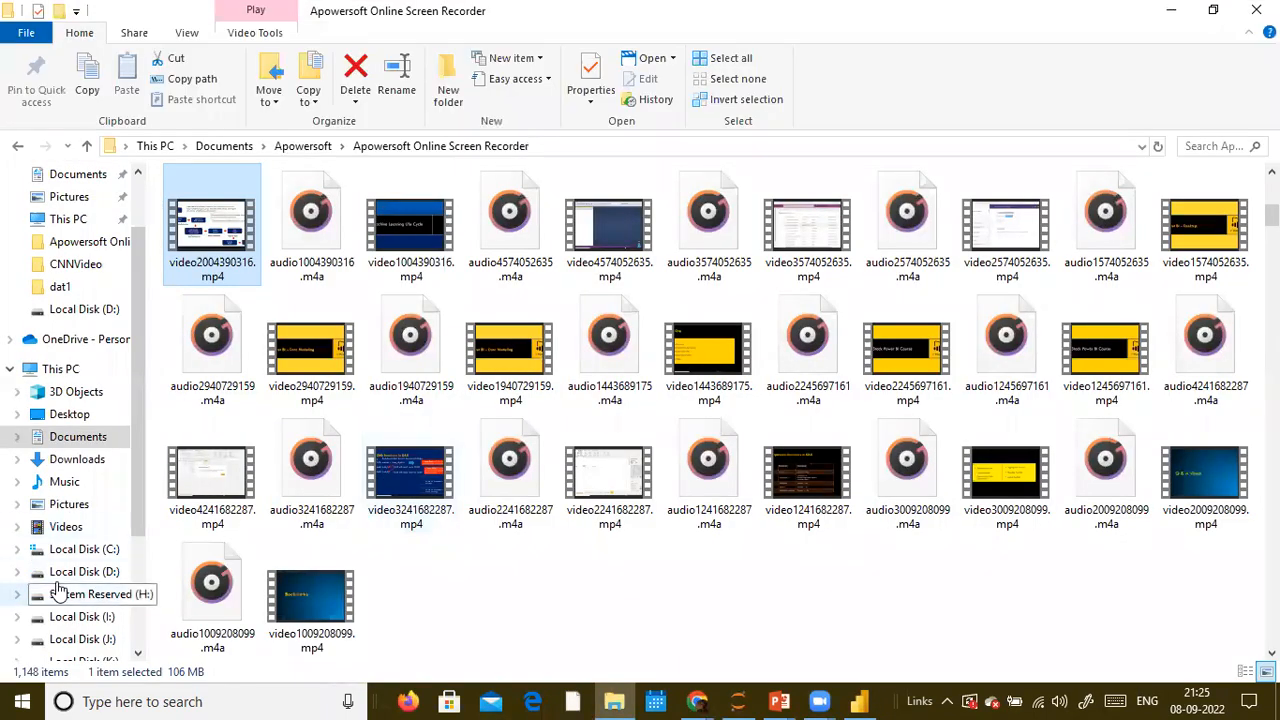
pyautogui.click(62, 573)
pyautogui.click(232, 418)
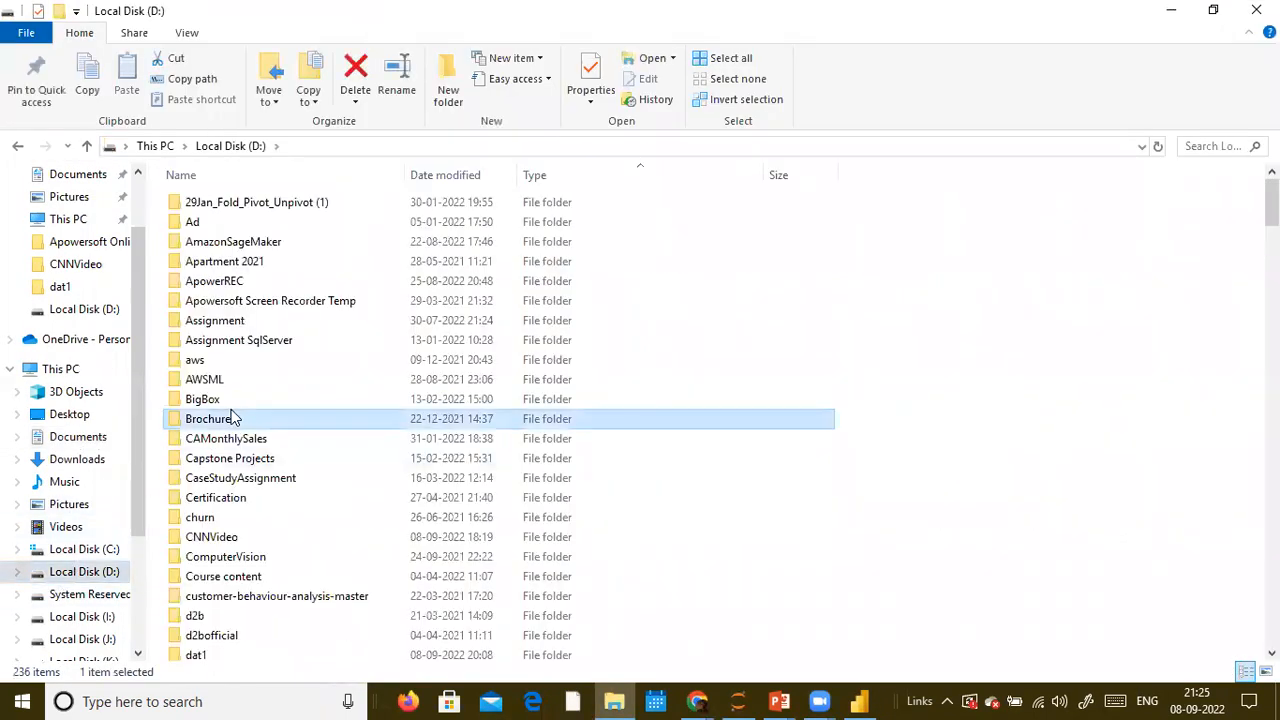
pyautogui.press('n')
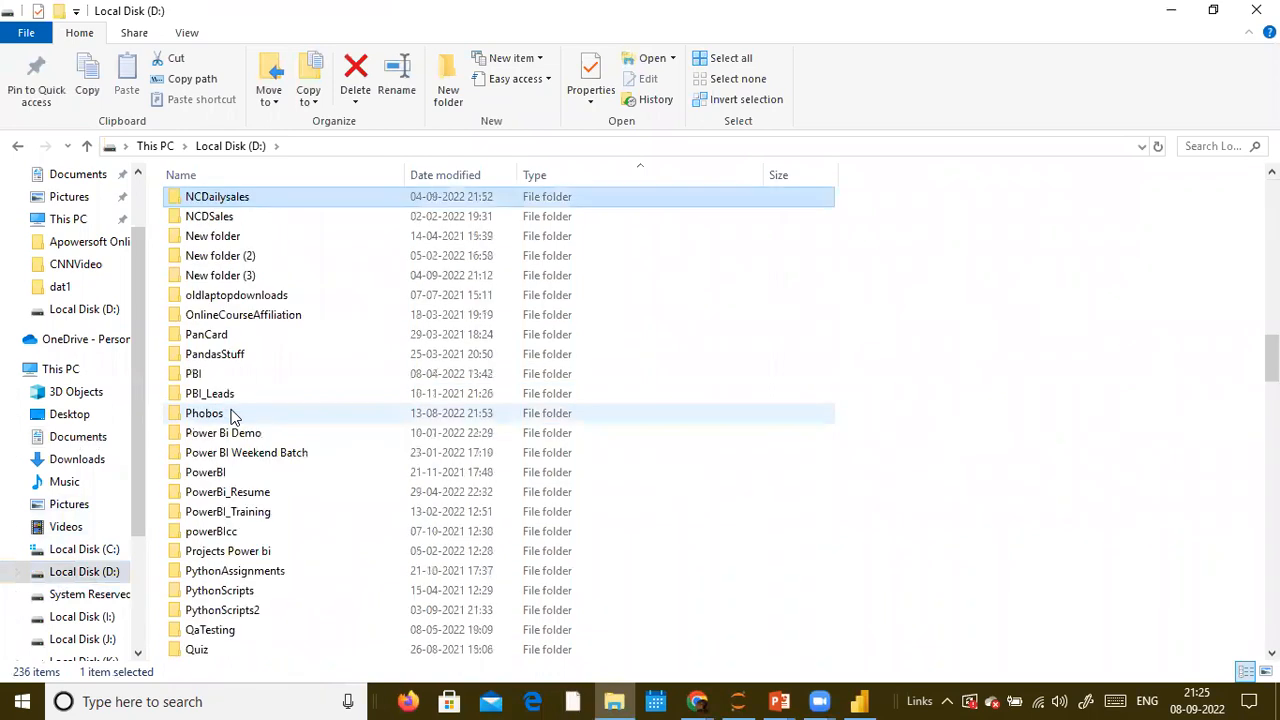
pyautogui.press('Return')
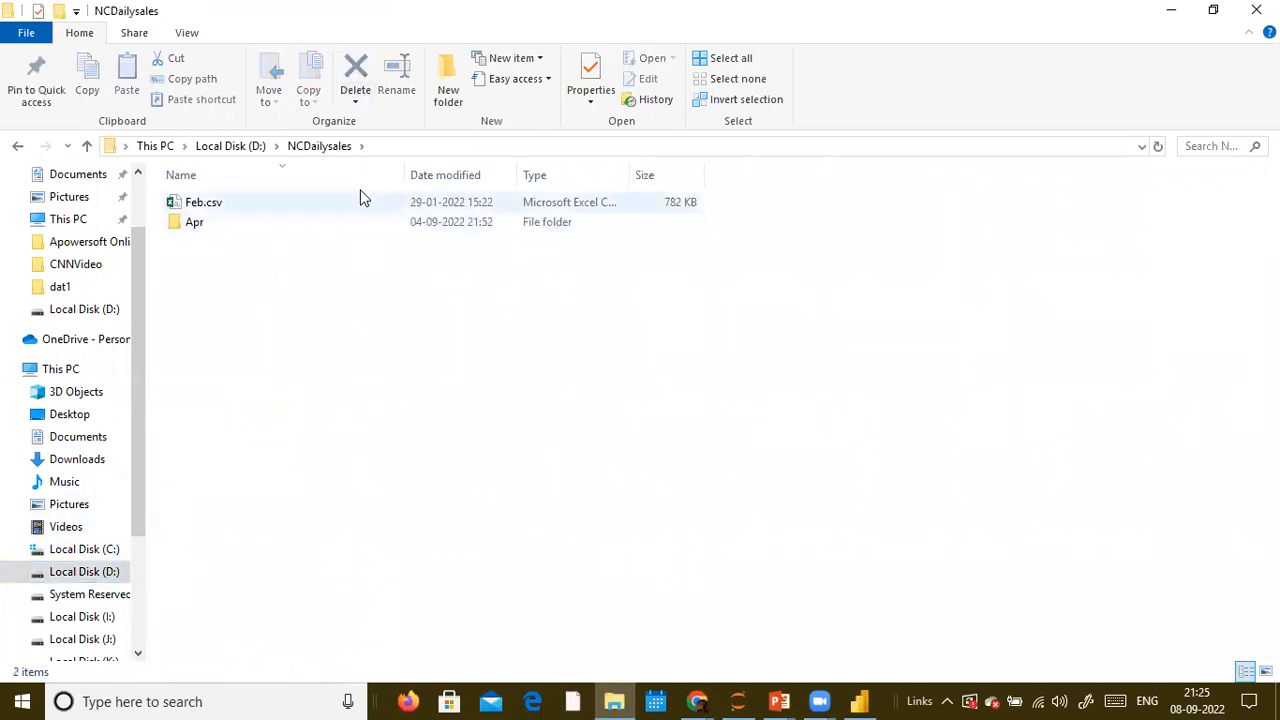
# Copy the NCDailysales folder's address and enter D:\NCDailysales as the folder path of the Power BI Folder connection
pyautogui.click(425, 147)
pyautogui.rightClick(425, 147)
pyautogui.click(467, 212)
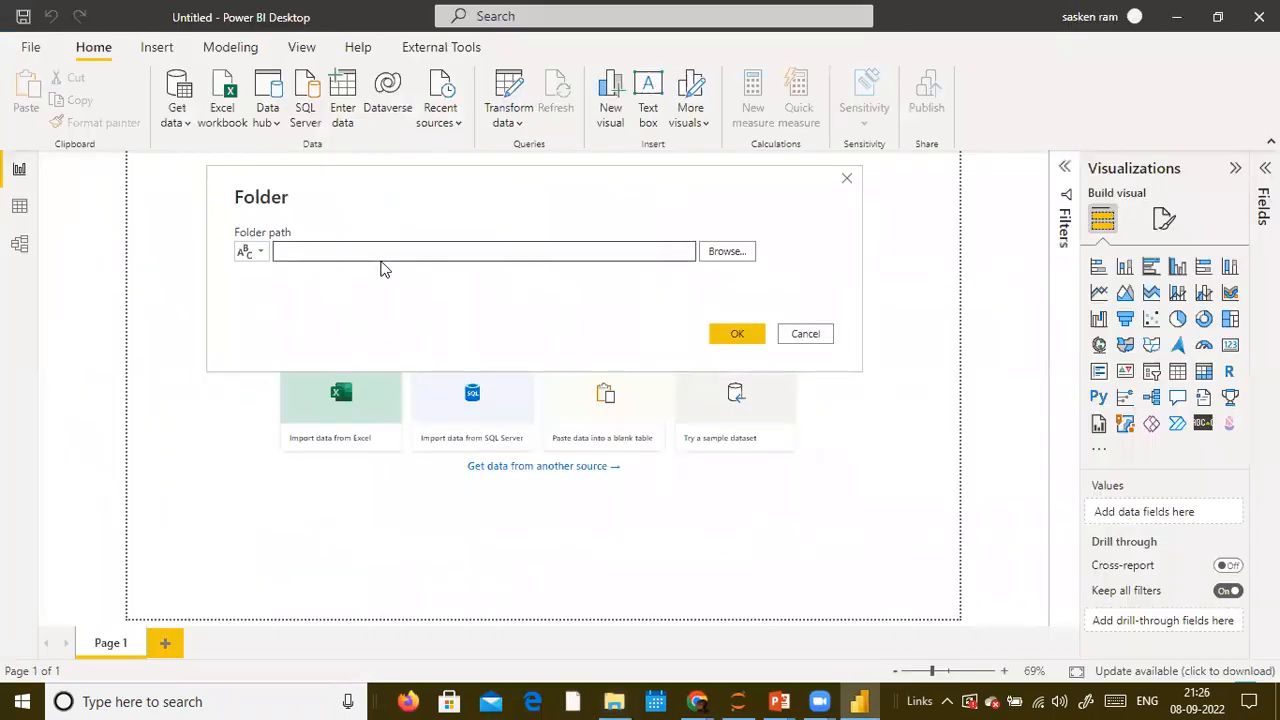
pyautogui.click(381, 259)
pyautogui.hotkey('ctrl', 'v')
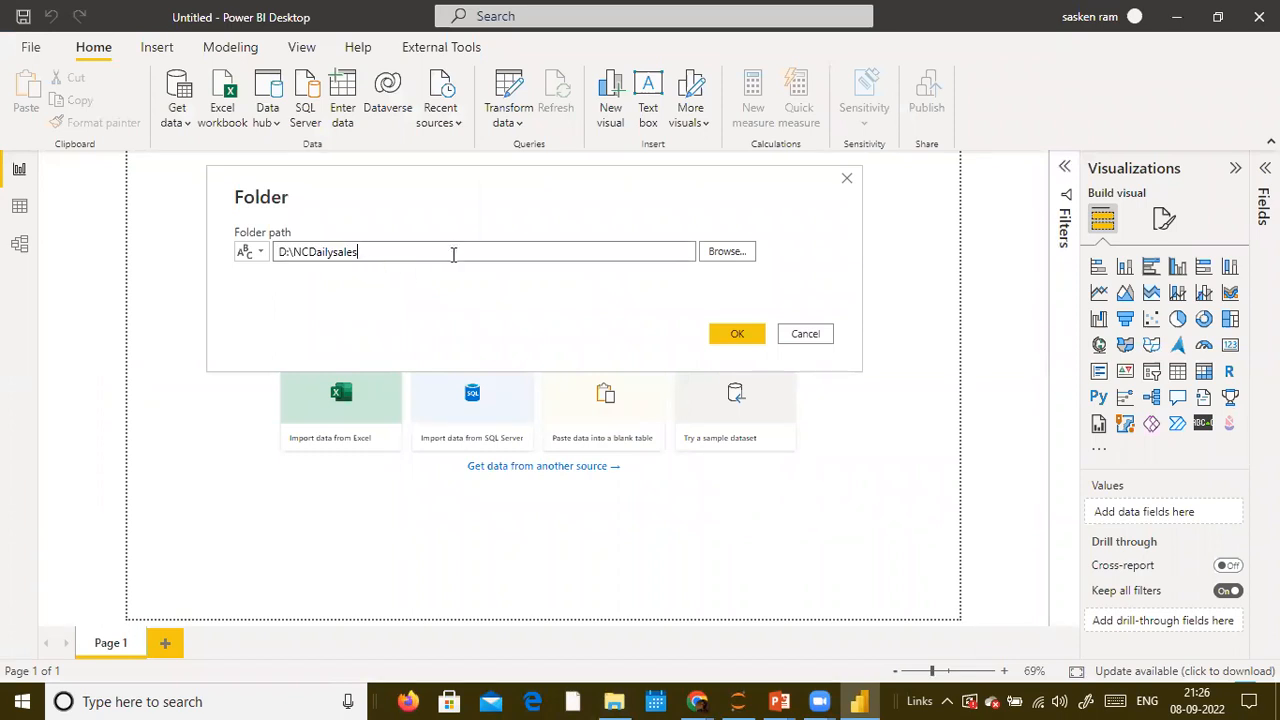
# Return to File Explorer and examine which files the NCDailysales folder and its Apr subfolder contain
pyautogui.hotkey('alt', 'Tab')
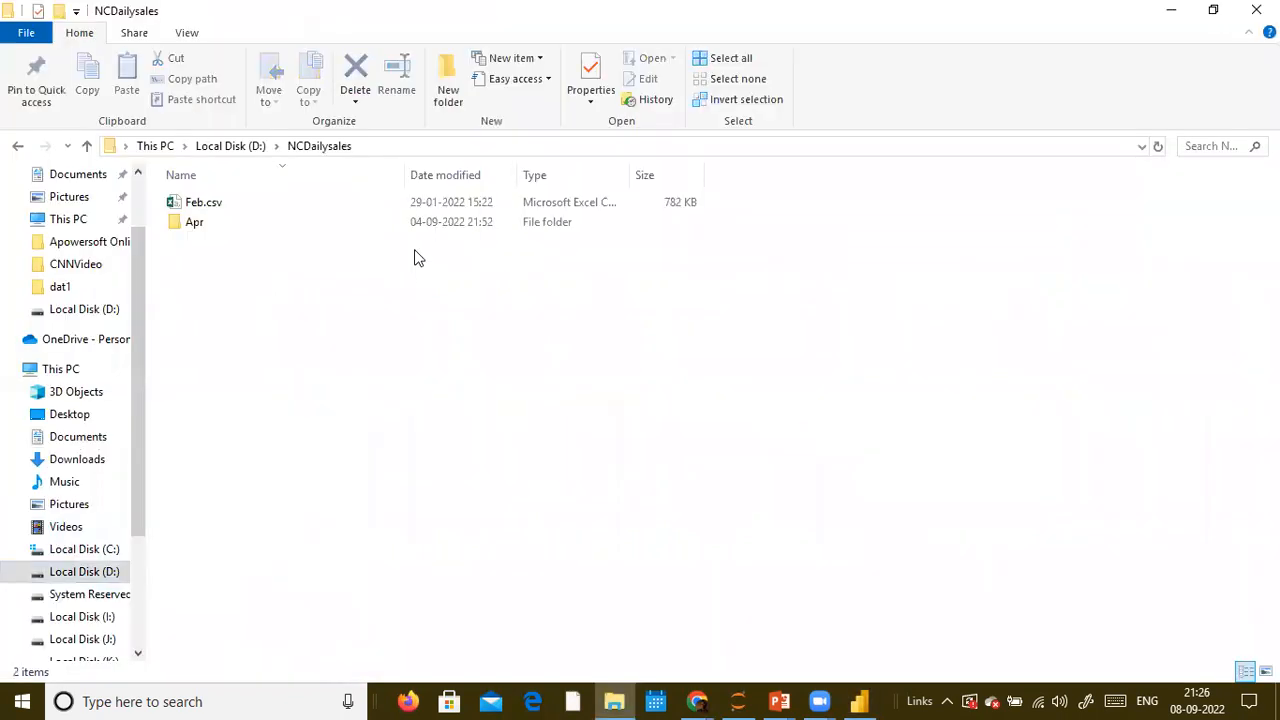
pyautogui.doubleClick(181, 224)
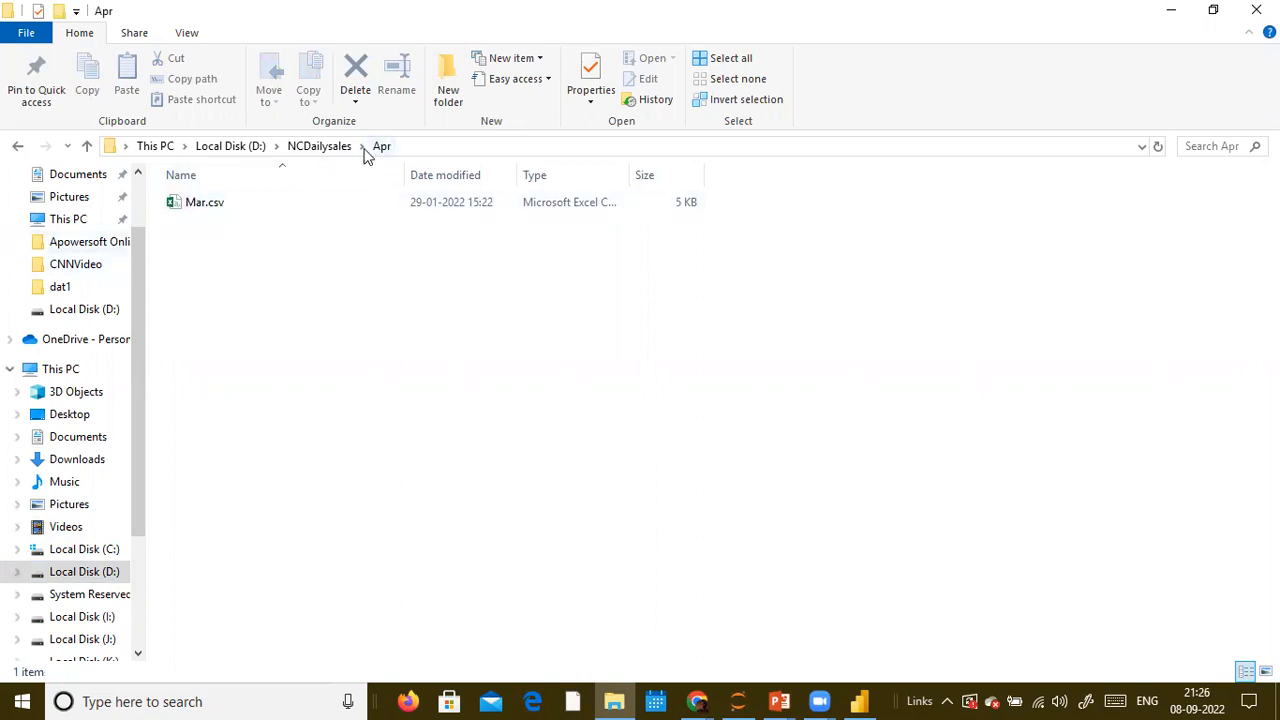
pyautogui.click(320, 148)
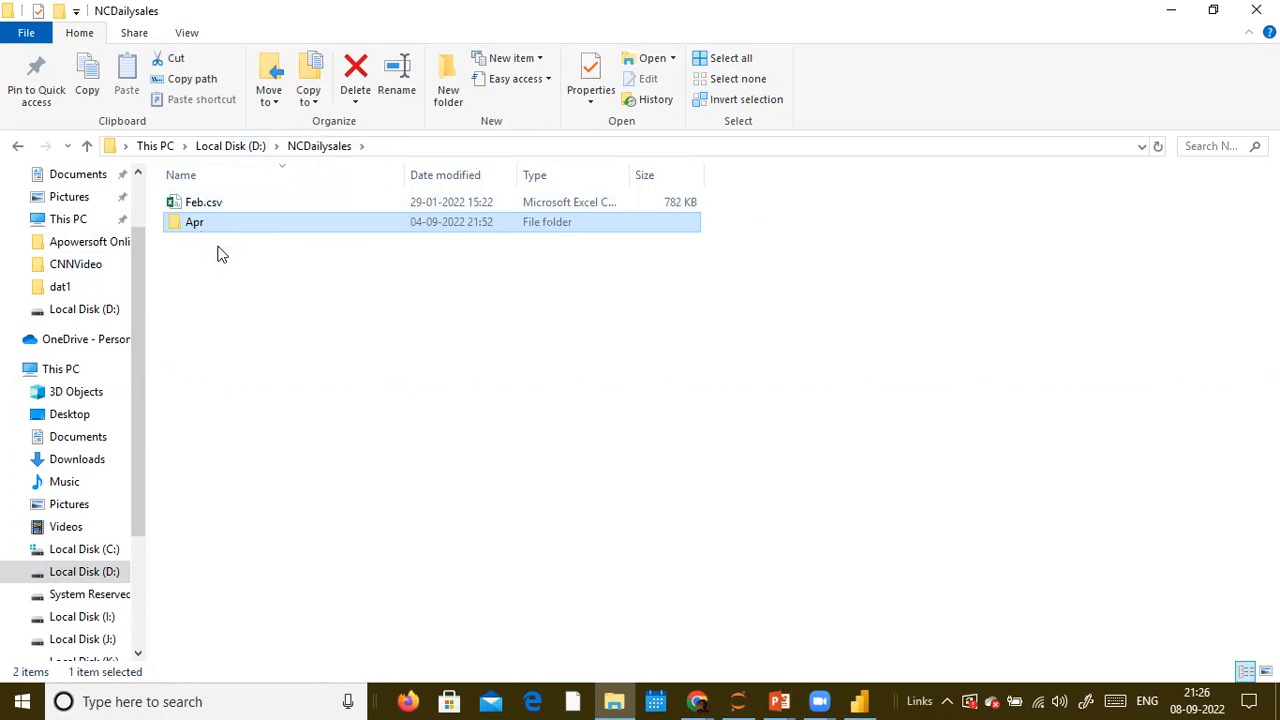
pyautogui.hotkey('alt', 'Tab')
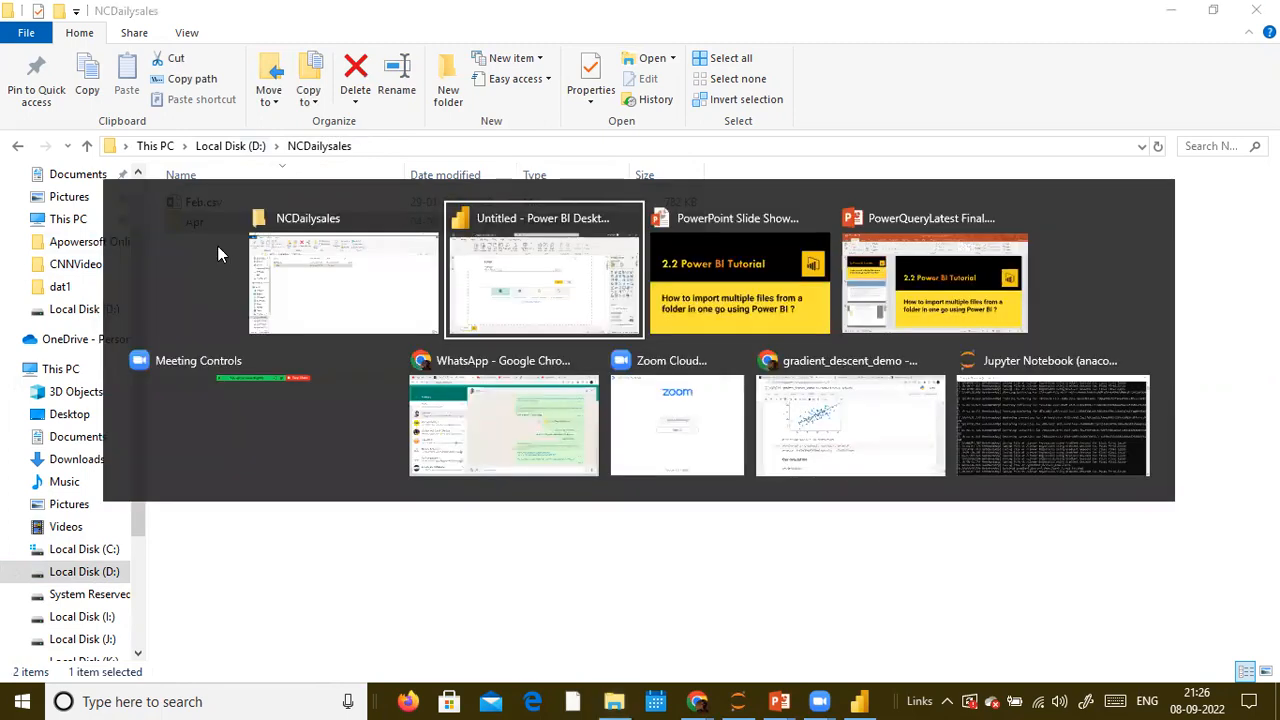
pyautogui.hotkey('alt', 'Tab')
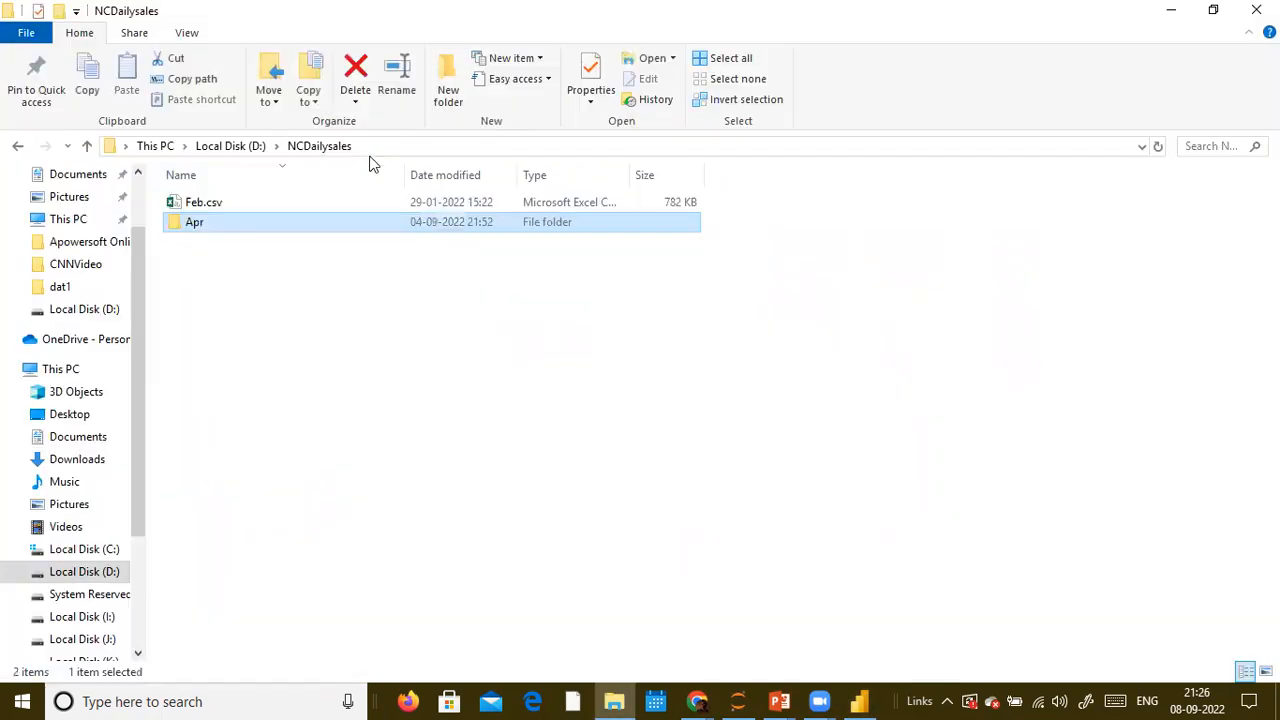
pyautogui.doubleClick(187, 228)
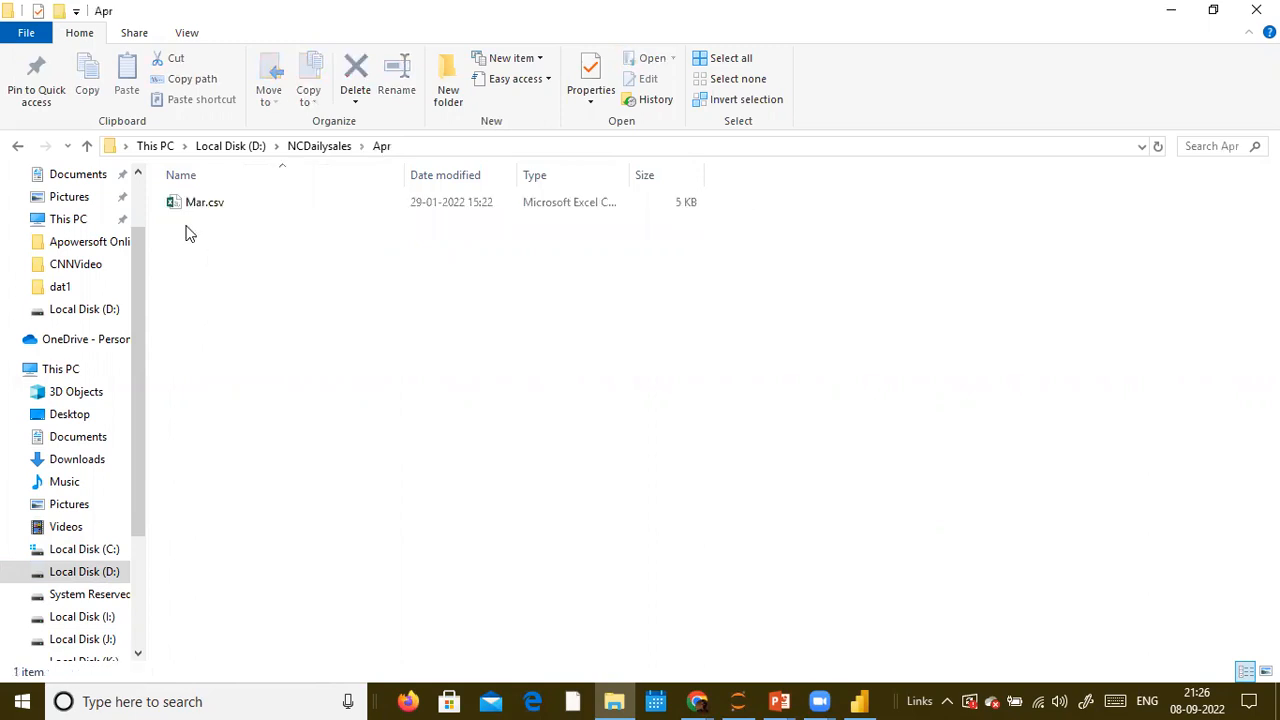
pyautogui.click(345, 148)
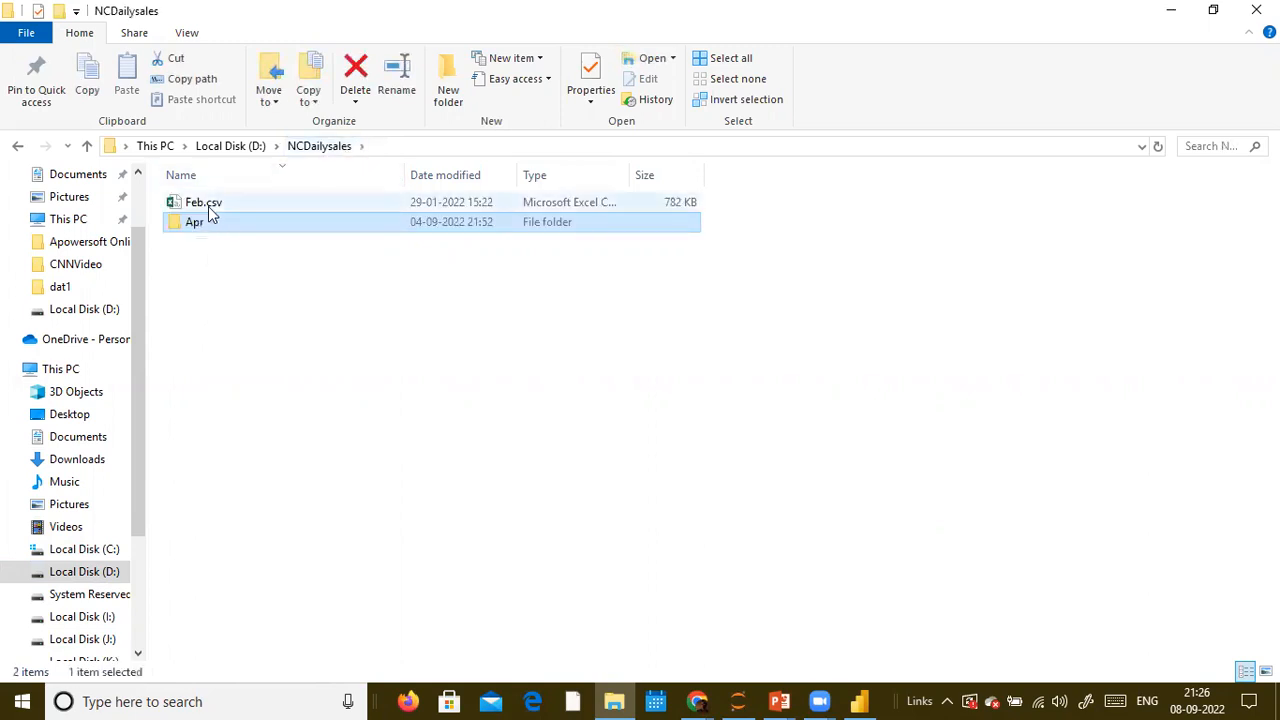
pyautogui.click(208, 206)
pyautogui.hotkey('alt', 'Tab')
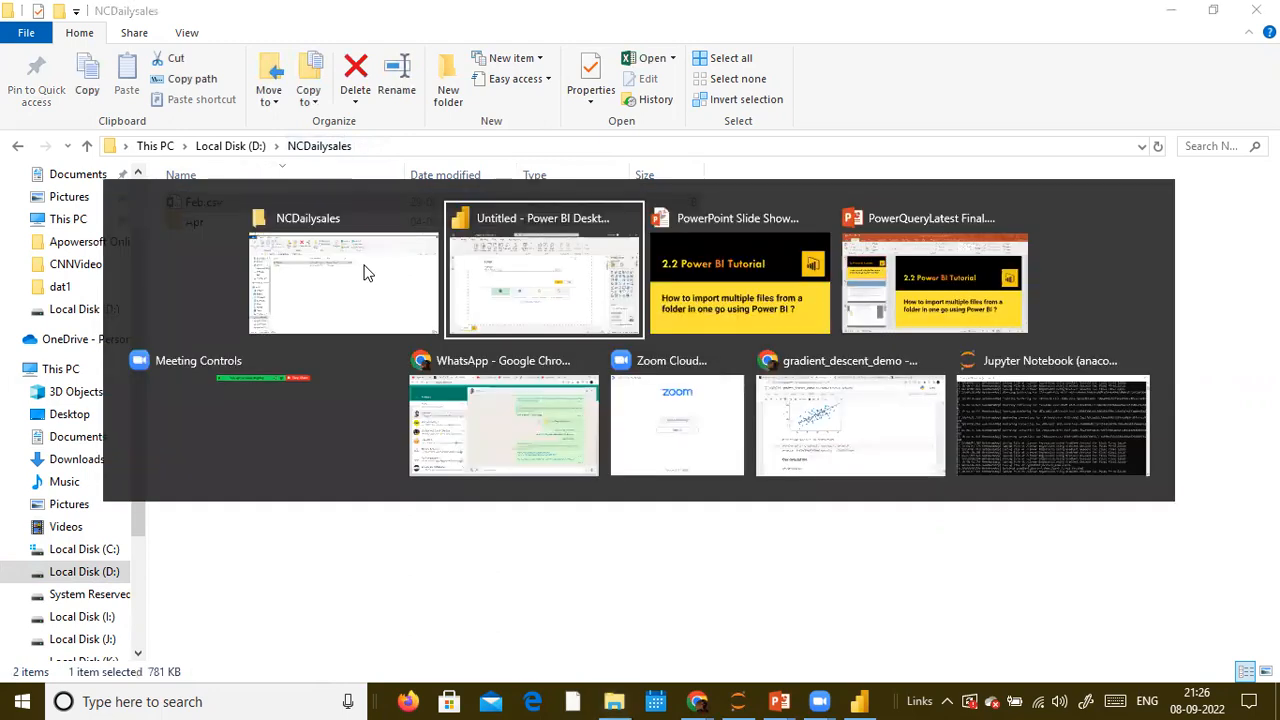
pyautogui.click(365, 272)
pyautogui.scroll(-1, 120, 518)
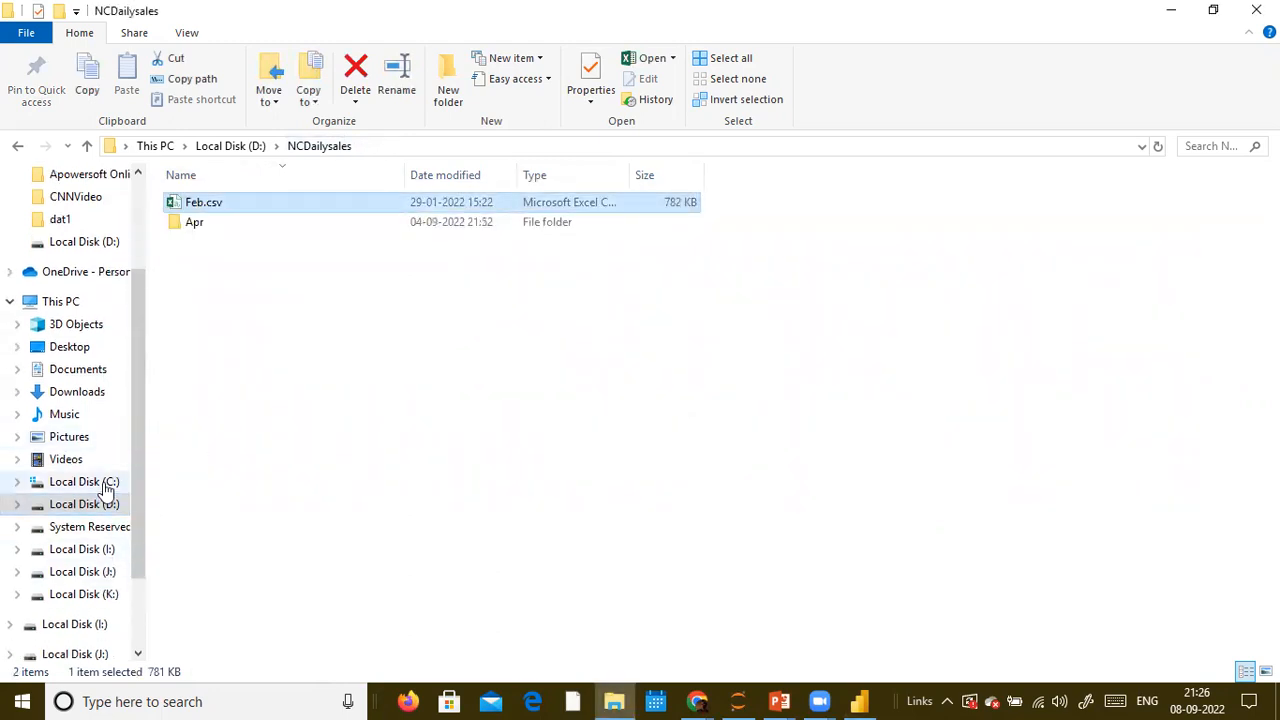
# Open the stu folder on Local Disk (D:) and copy the Apr.csv file from it
pyautogui.click(228, 147)
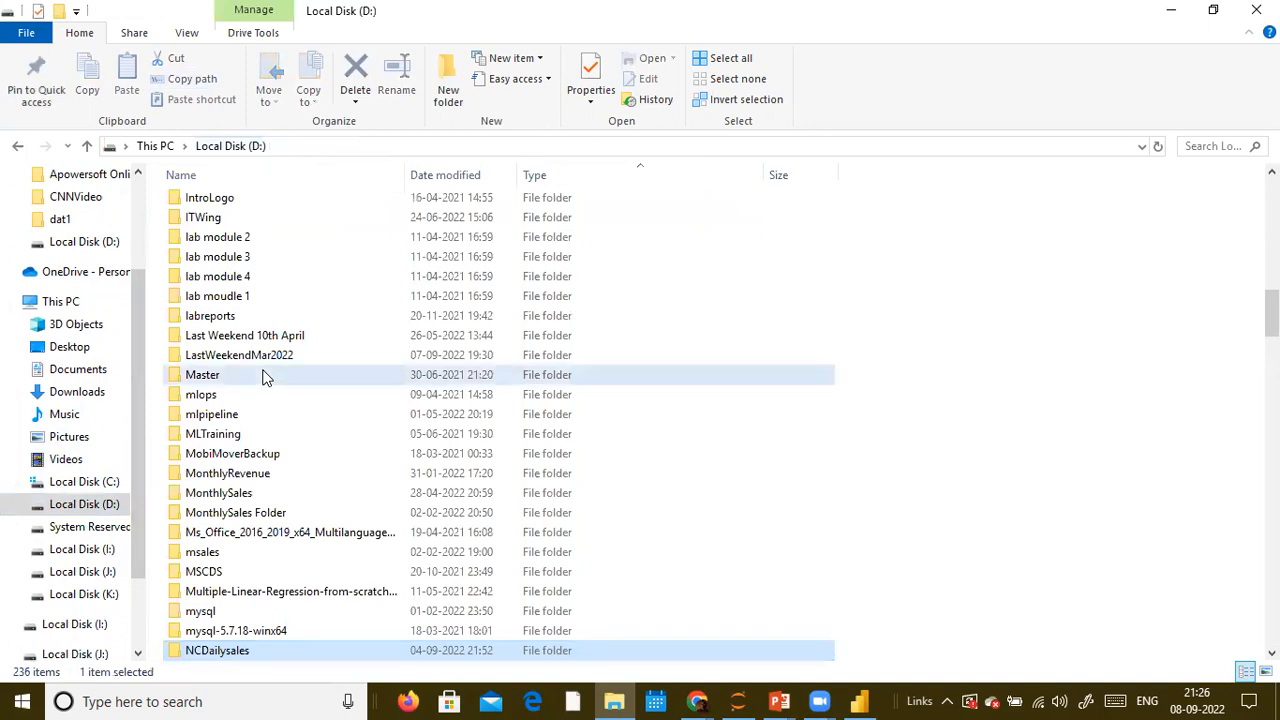
pyautogui.scroll(-16, 265, 377)
pyautogui.click(265, 377)
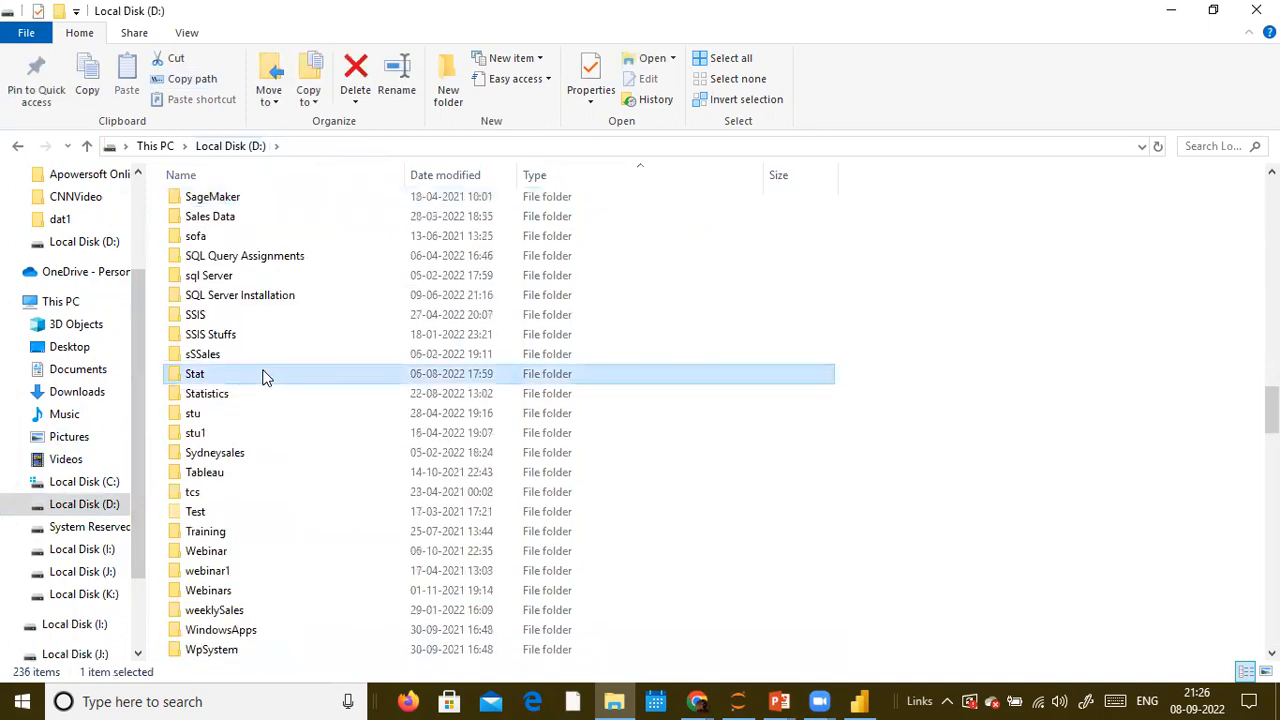
pyautogui.press('Down')
pyautogui.press('Down')
pyautogui.press('Return')
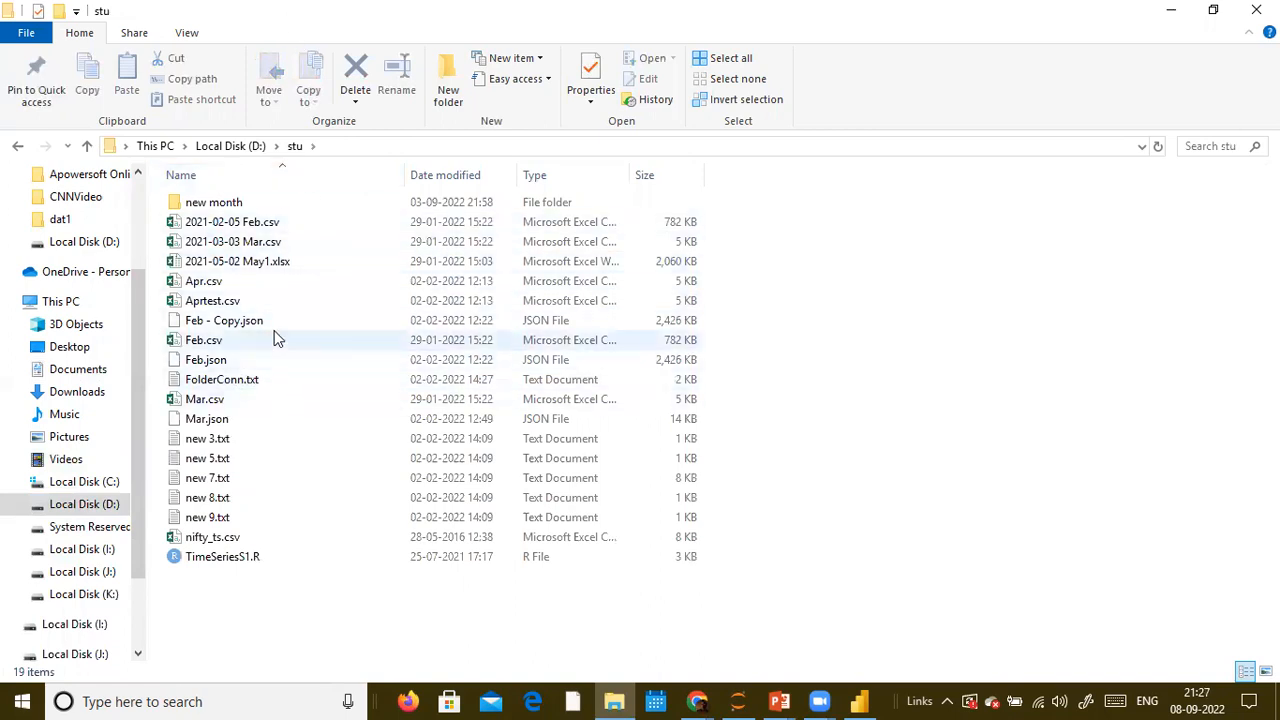
pyautogui.rightClick(197, 279)
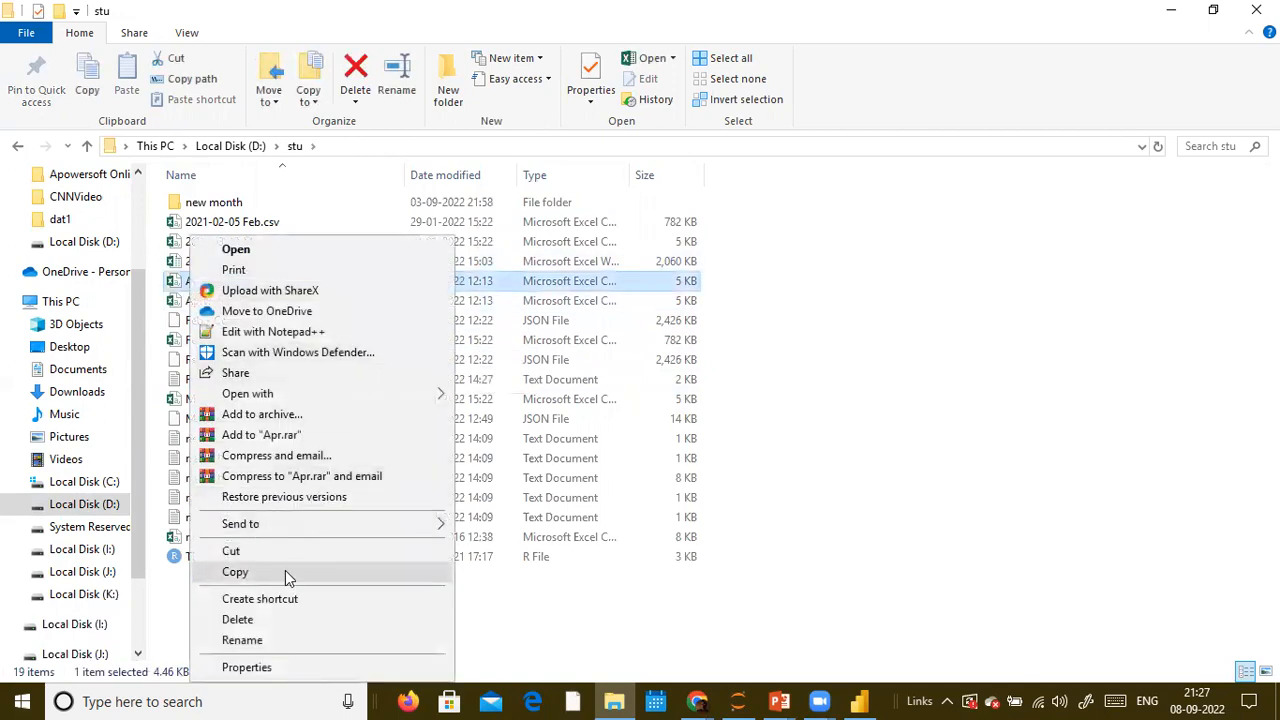
pyautogui.click(278, 578)
# Paste the copied Apr.csv file into the NCDailysales folder on Local Disk (D:)
pyautogui.click(90, 504)
pyautogui.click(207, 478)
pyautogui.write('nc')
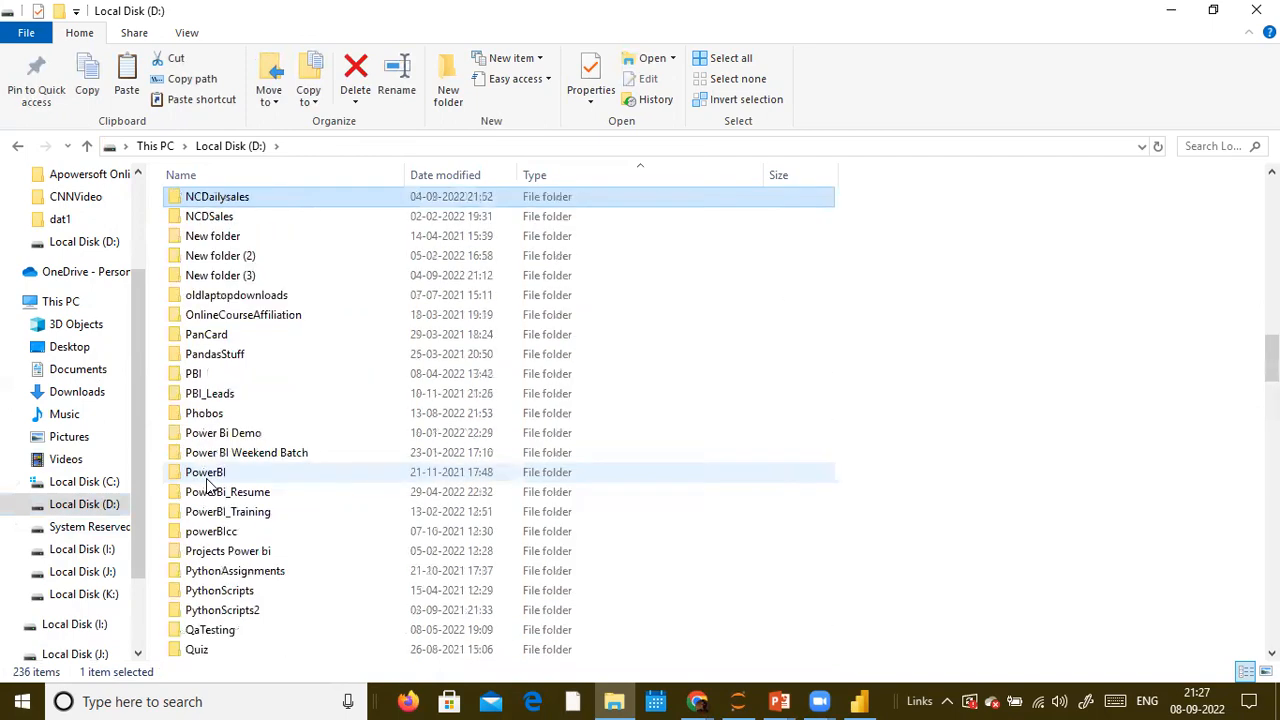
pyautogui.press('Return')
pyautogui.hotkey('ctrl', 'v')
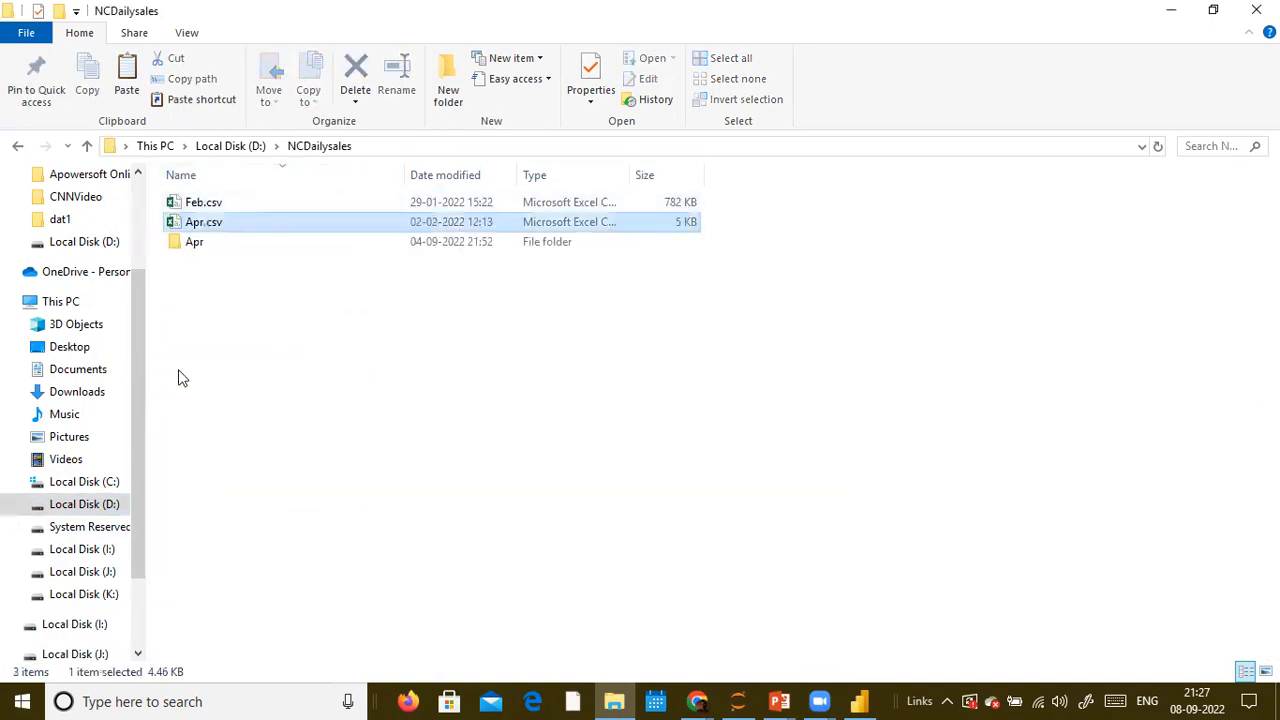
# Permanently delete Feb.csv from the NCDailysales folder
pyautogui.doubleClick(205, 250)
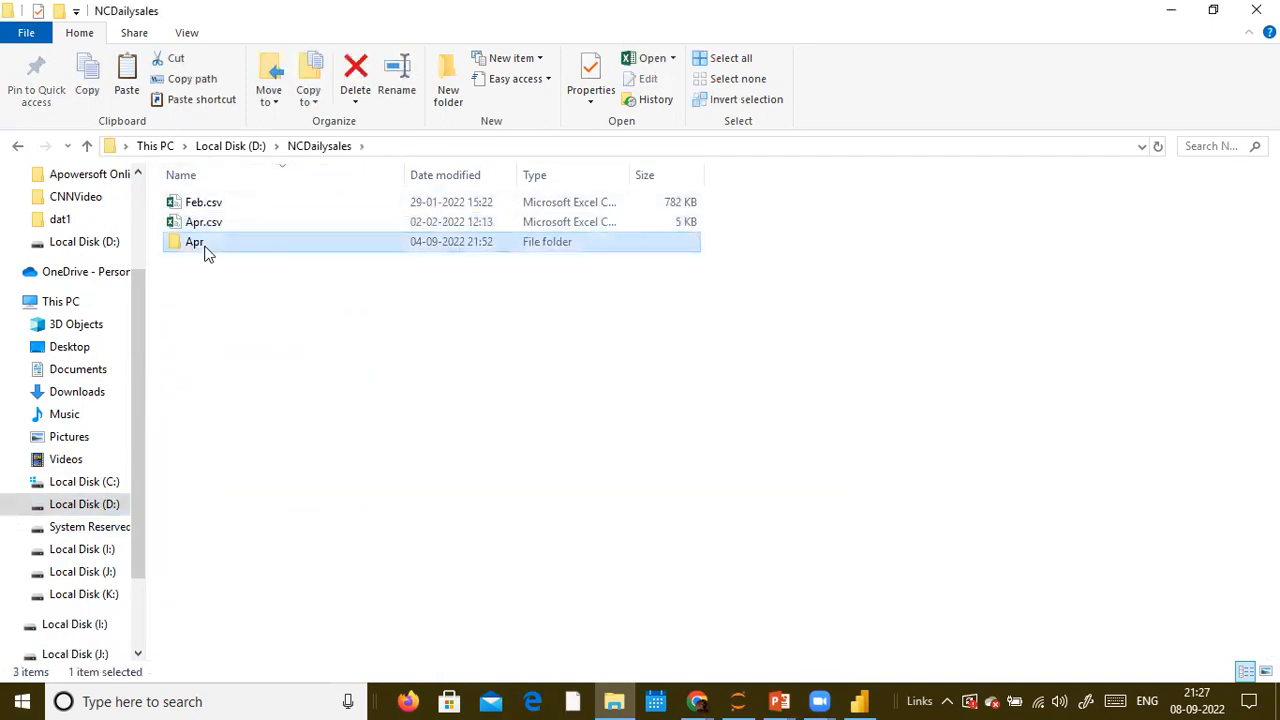
pyautogui.click(300, 152)
pyautogui.click(226, 208)
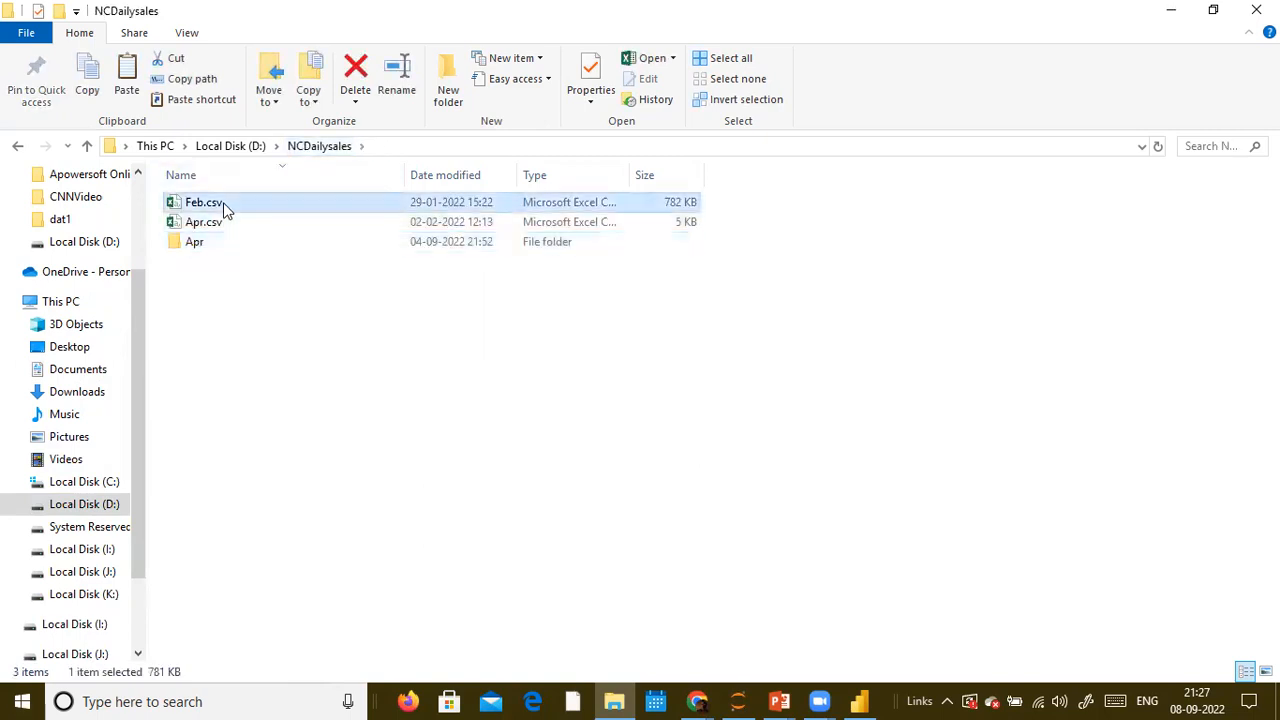
pyautogui.hotkey('shift', 'Delete')
pyautogui.press('Return')
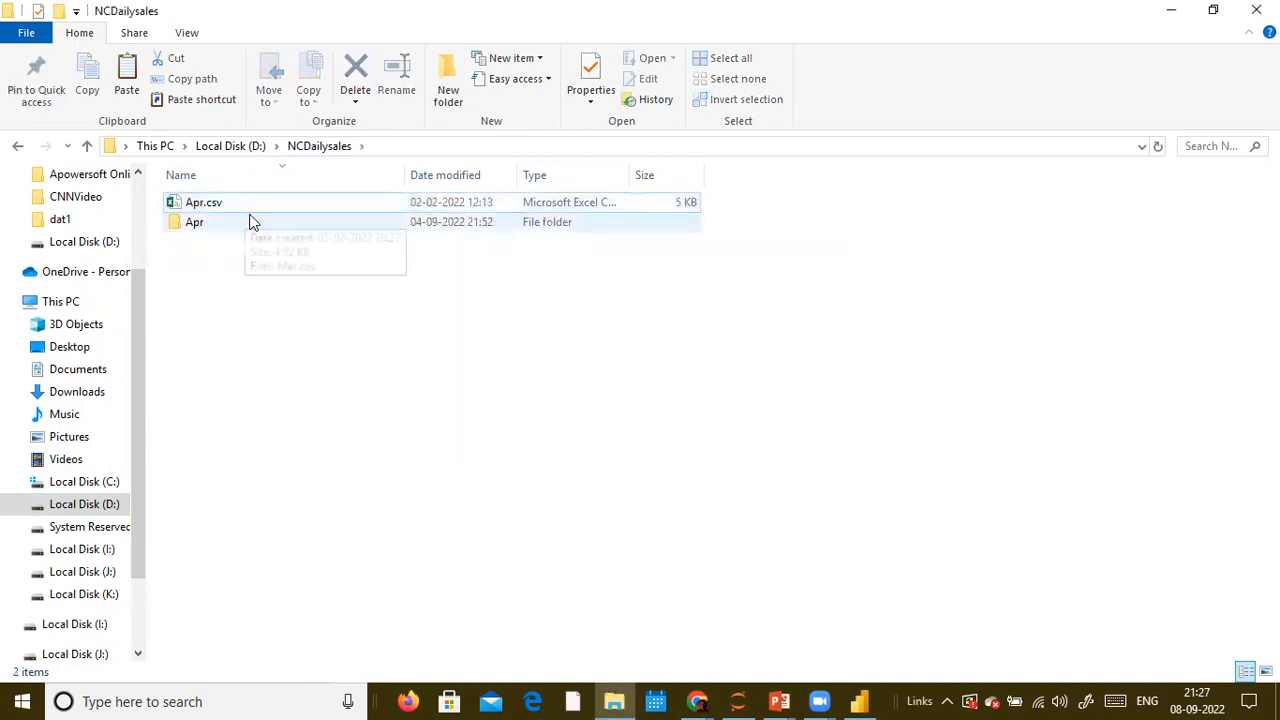
# Move Apr.csv from the NCDailysales folder into its Apr subfolder and open that subfolder
pyautogui.doubleClick(195, 226)
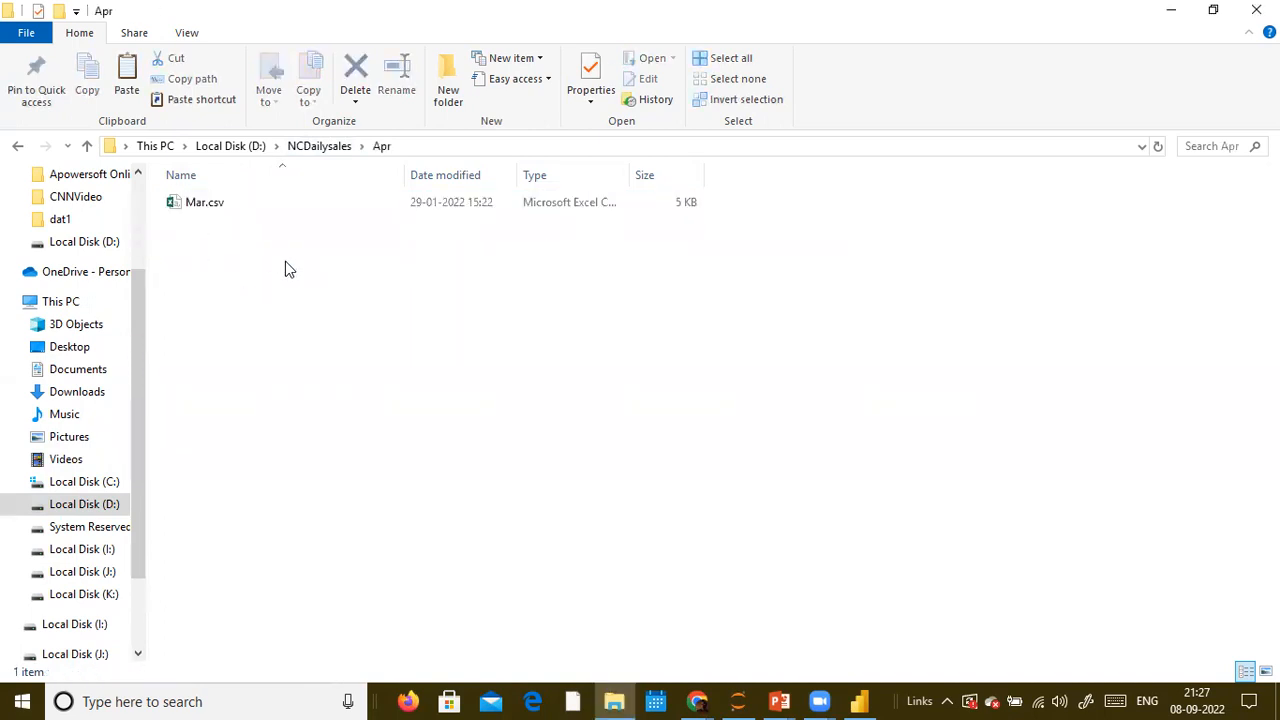
pyautogui.click(329, 146)
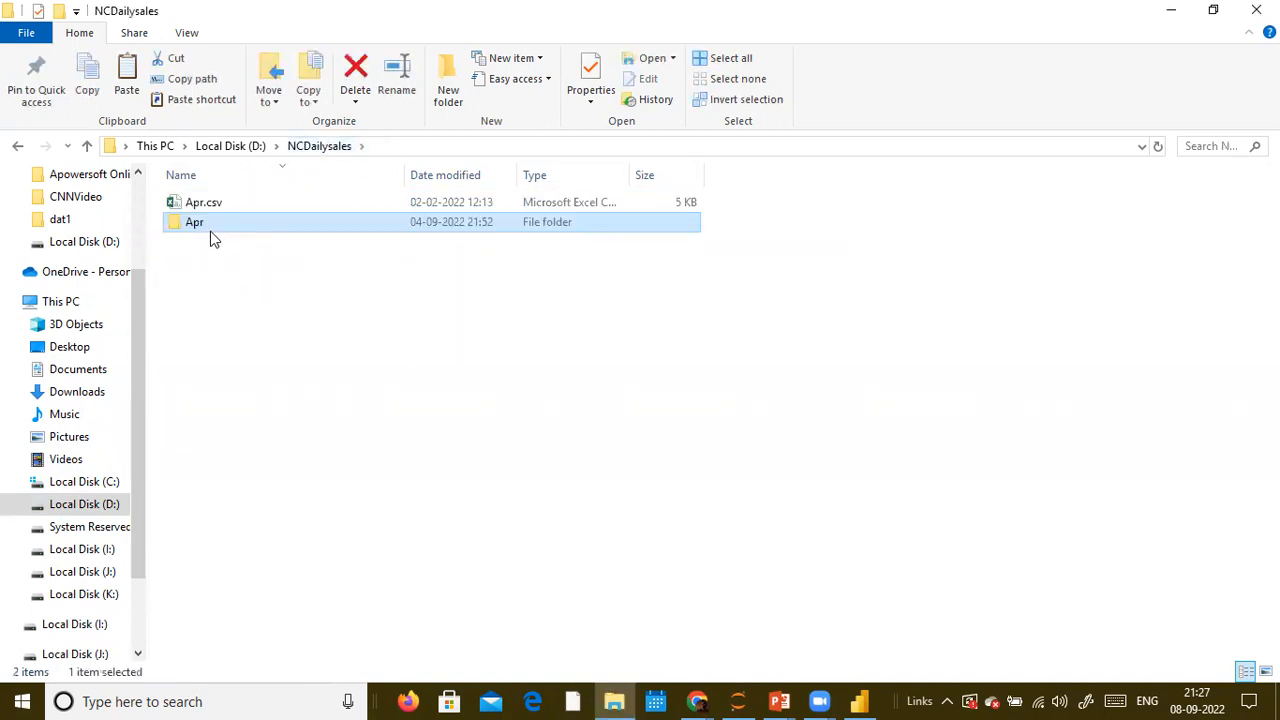
pyautogui.moveTo(214, 210); pyautogui.dragTo(212, 223)
pyautogui.doubleClick(192, 205)
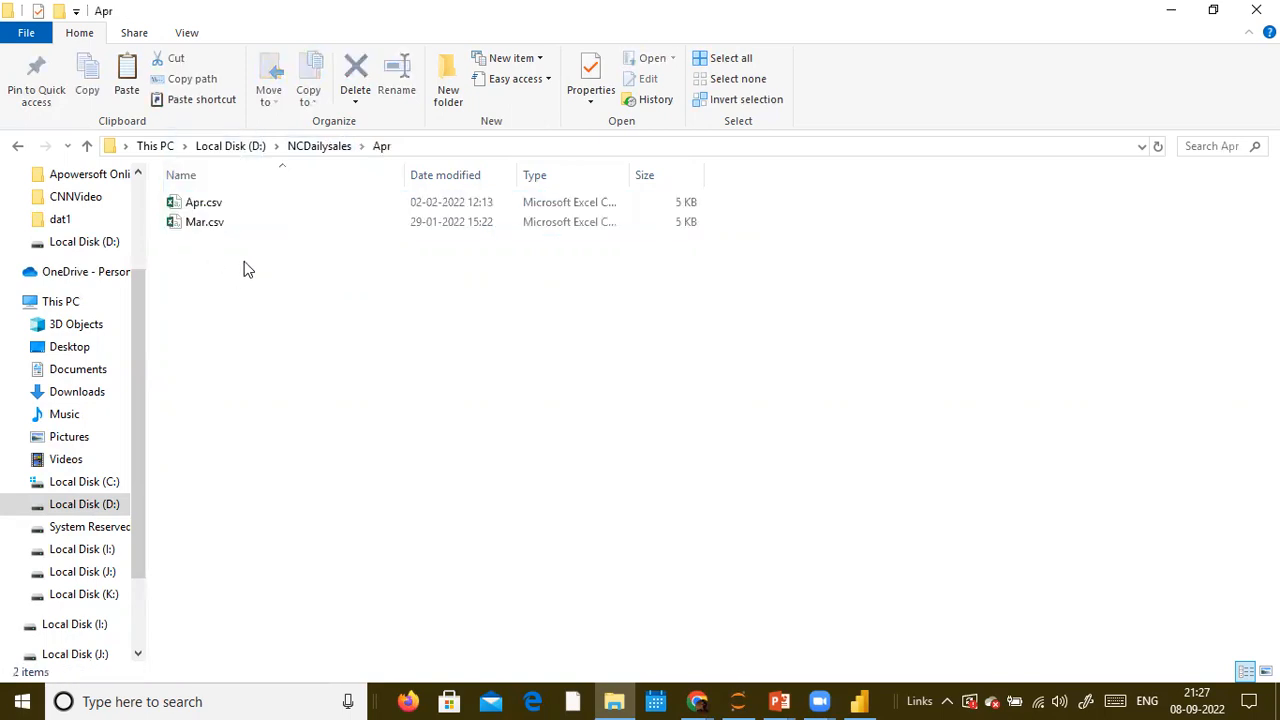
# Move Mar.csv from the Apr subfolder up to NCDailysales and check the contents of both folders
pyautogui.moveTo(220, 234); pyautogui.dragTo(320, 148)
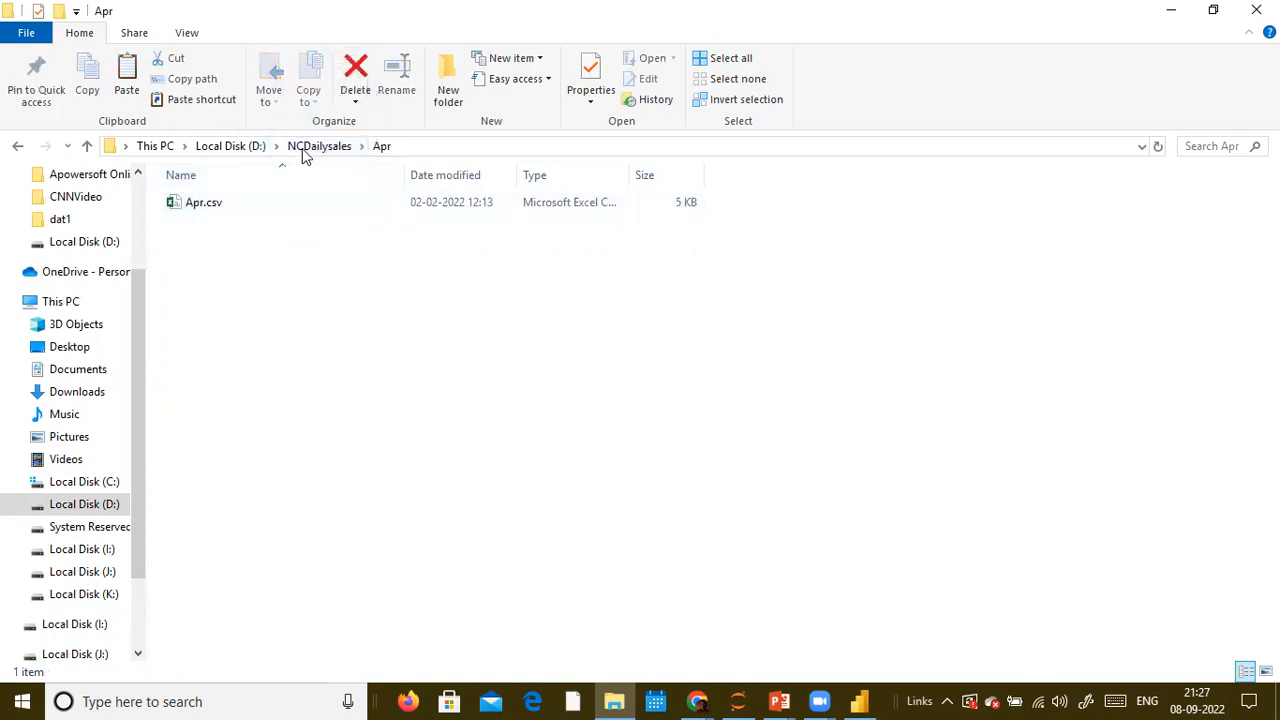
pyautogui.click(310, 147)
pyautogui.click(215, 206)
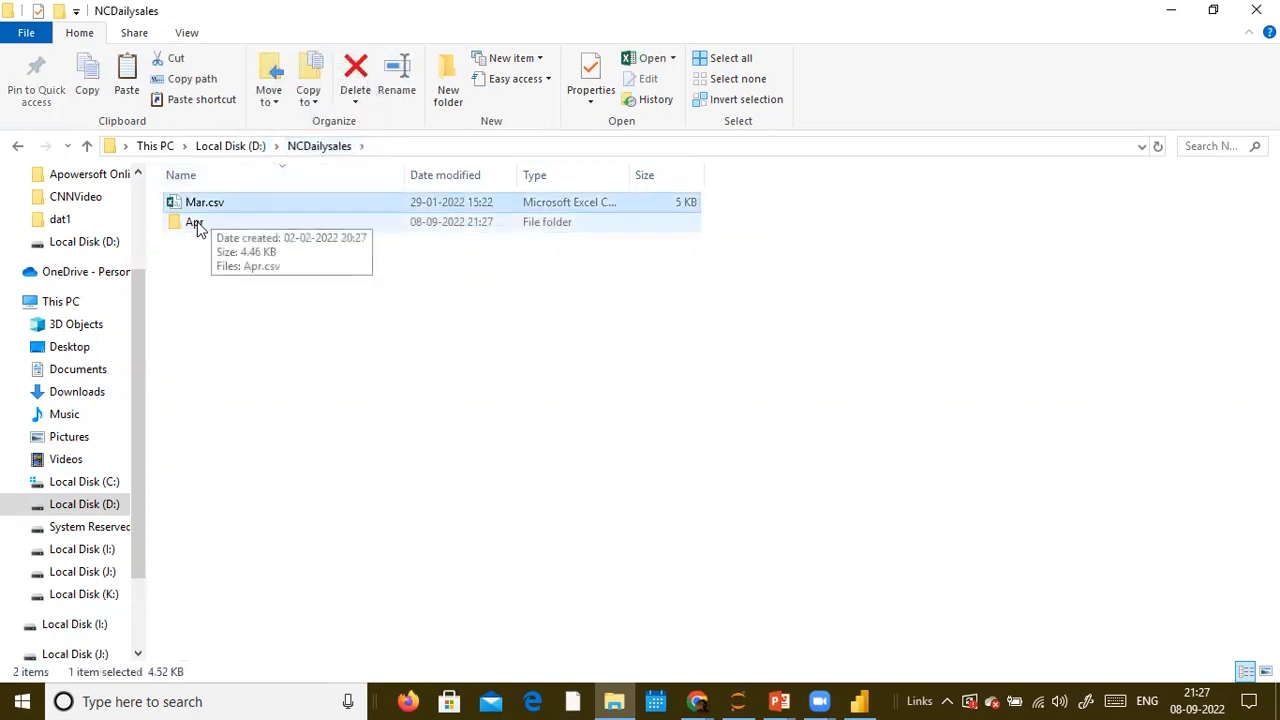
pyautogui.click(197, 226)
pyautogui.doubleClick(197, 226)
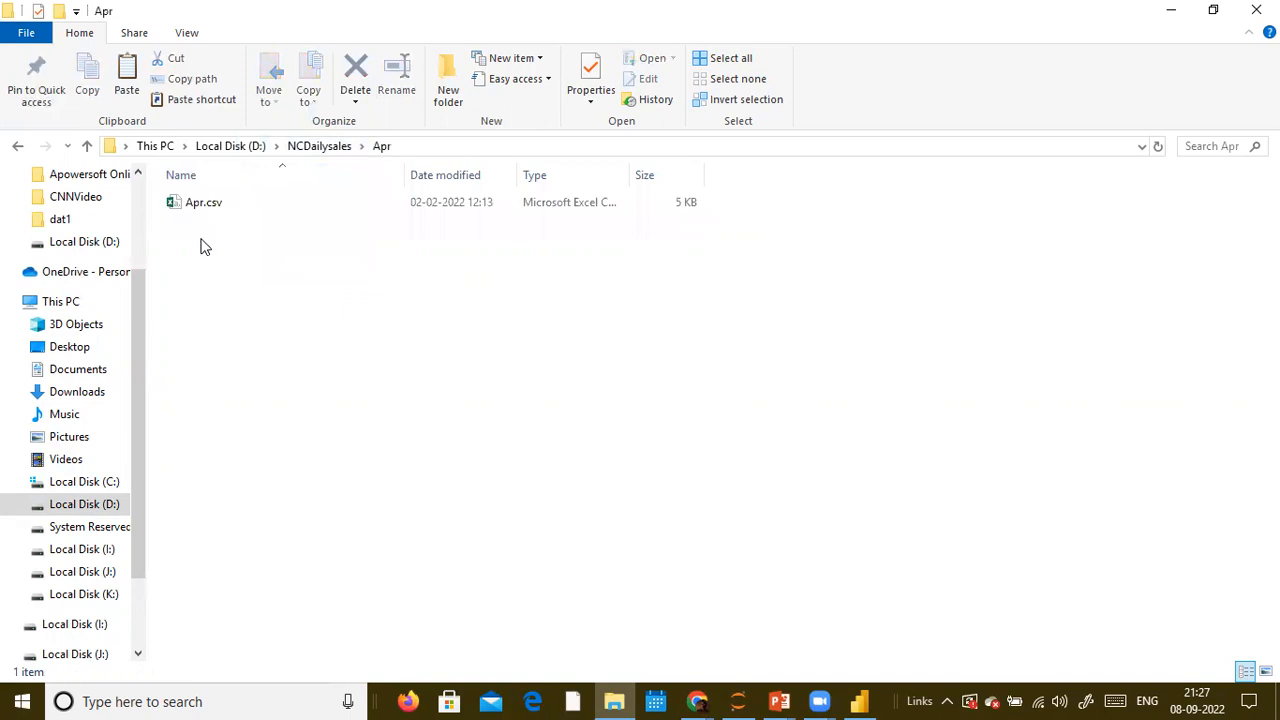
pyautogui.click(350, 147)
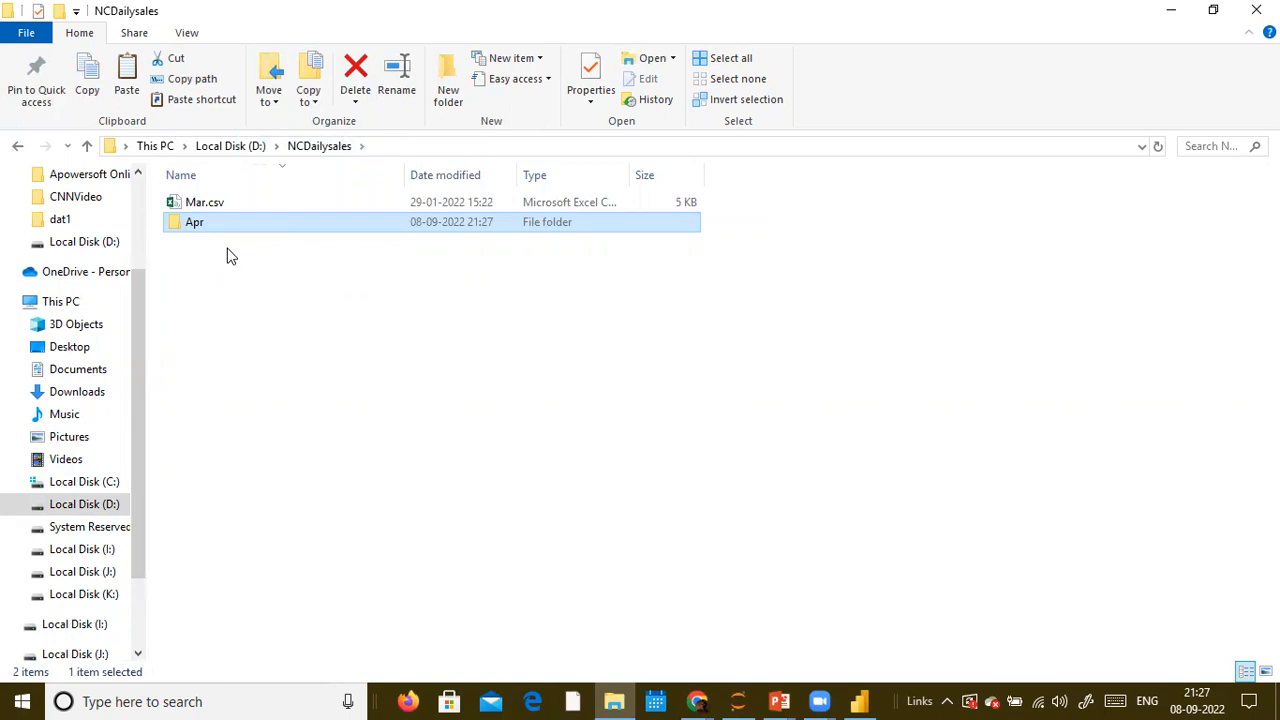
# Switch to Power BI Desktop and connect to the D:\NCDailysales folder as the data source
pyautogui.hotkey('alt', 'Tab')
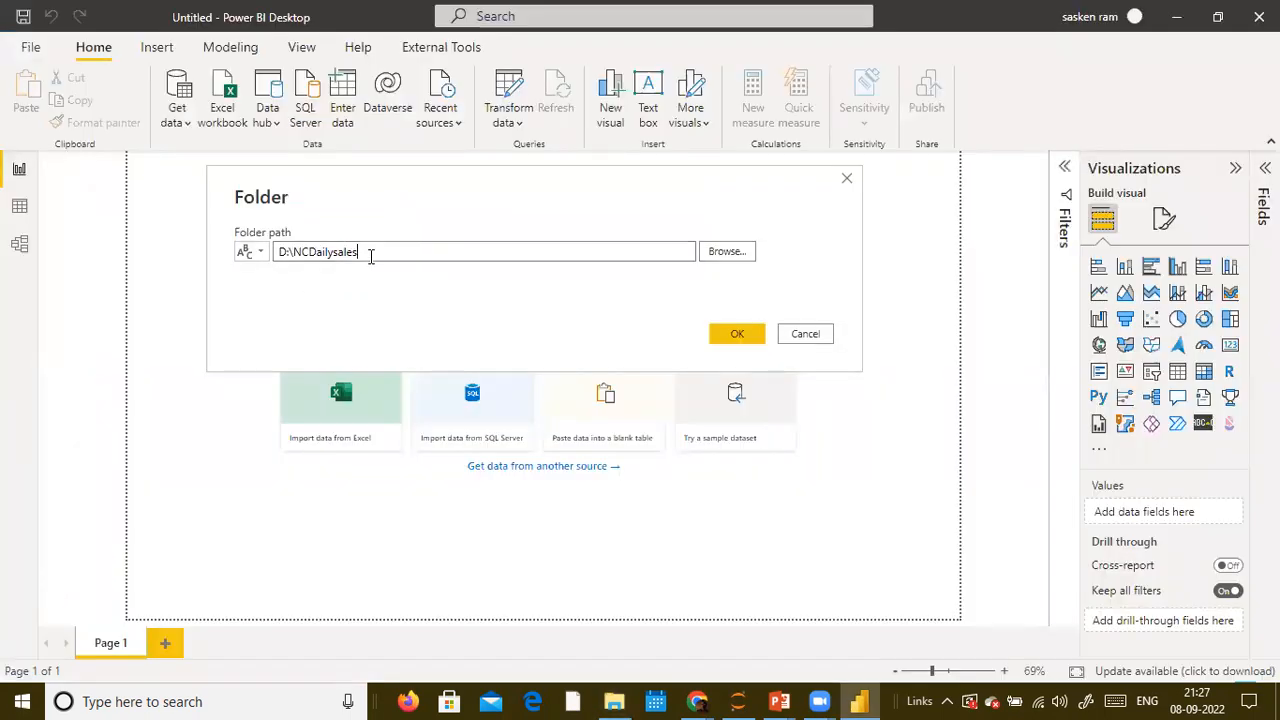
pyautogui.click(740, 333)
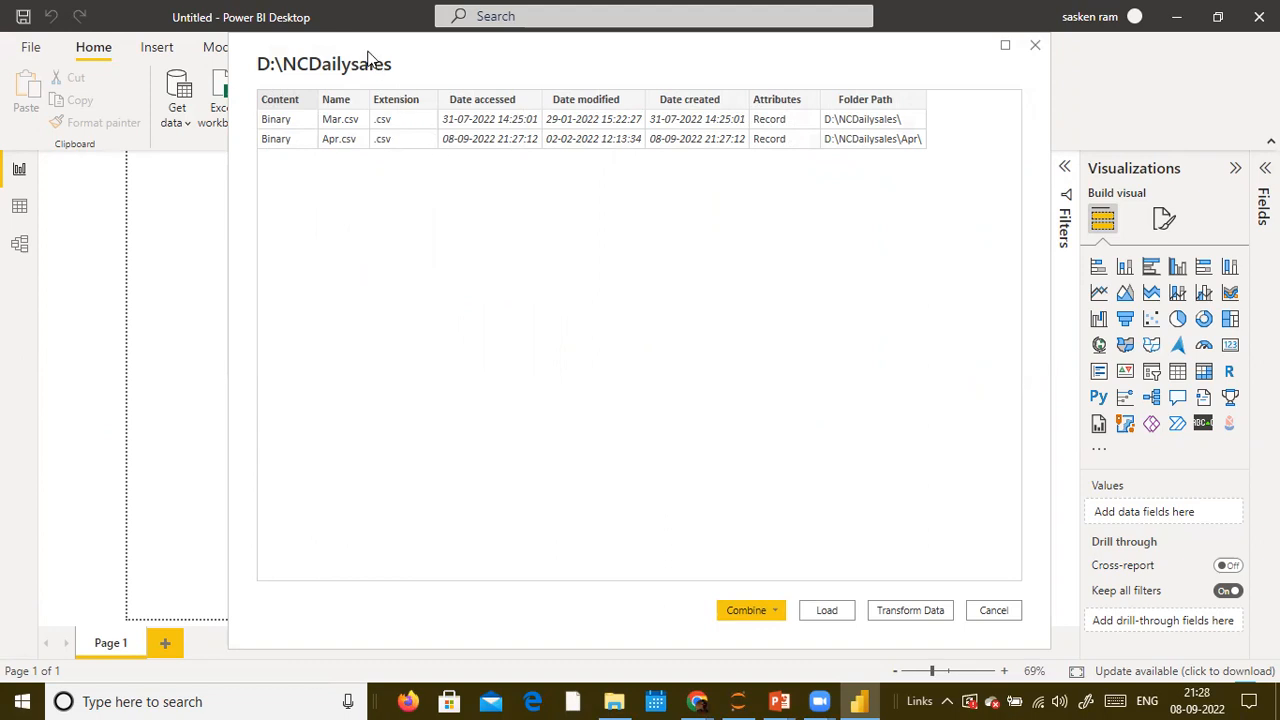
pyautogui.moveTo(369, 60); pyautogui.dragTo(227, 104)
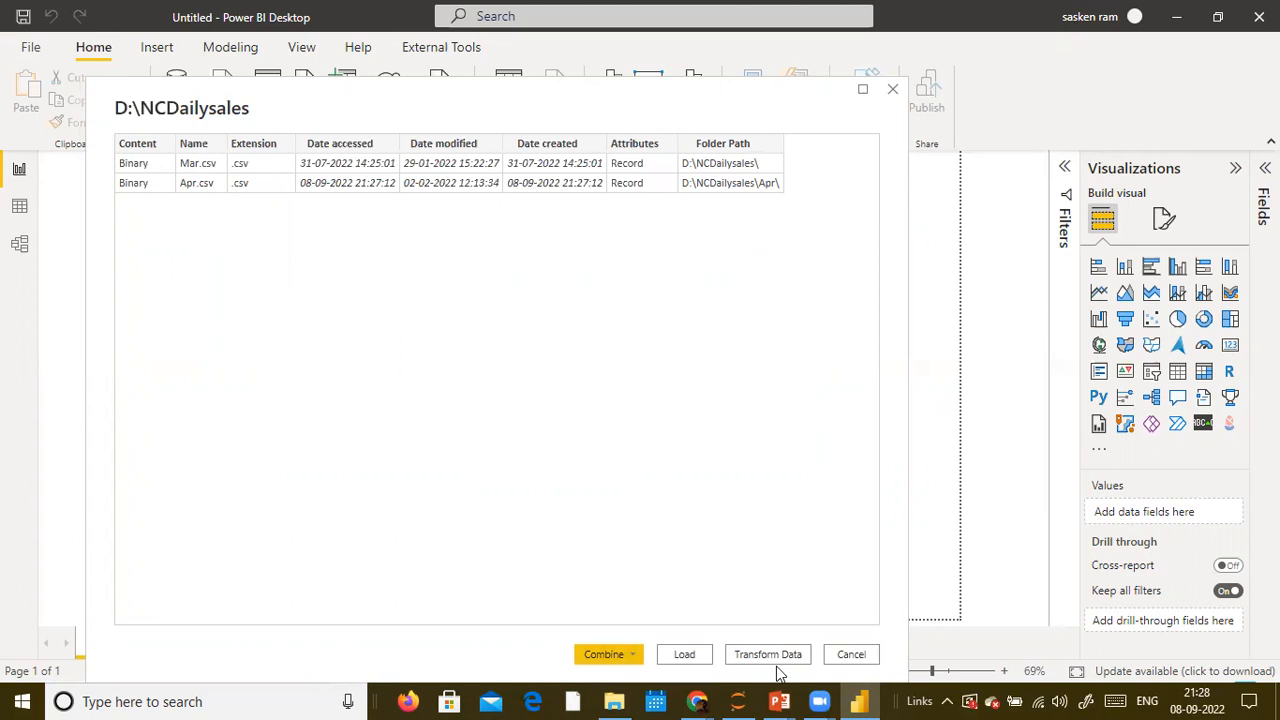
# Review the available combine options and load the NCDailysales file list without combining the files
pyautogui.click(638, 657)
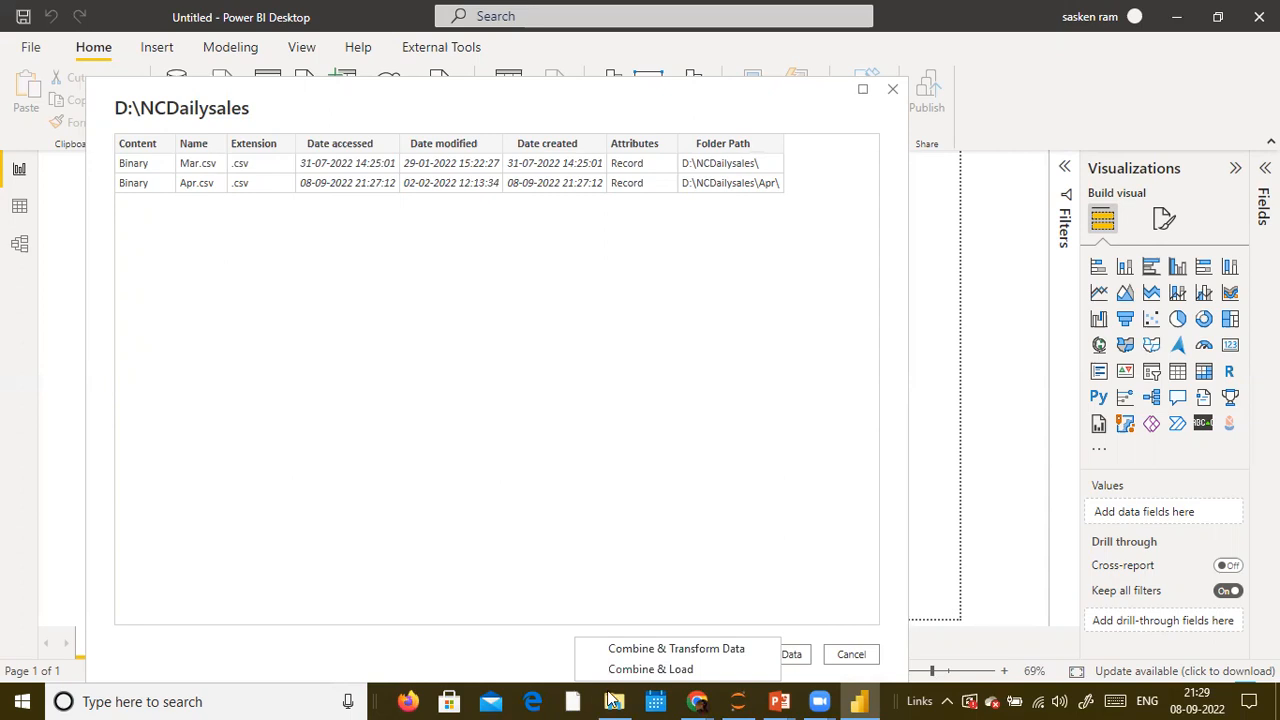
pyautogui.click(706, 685)
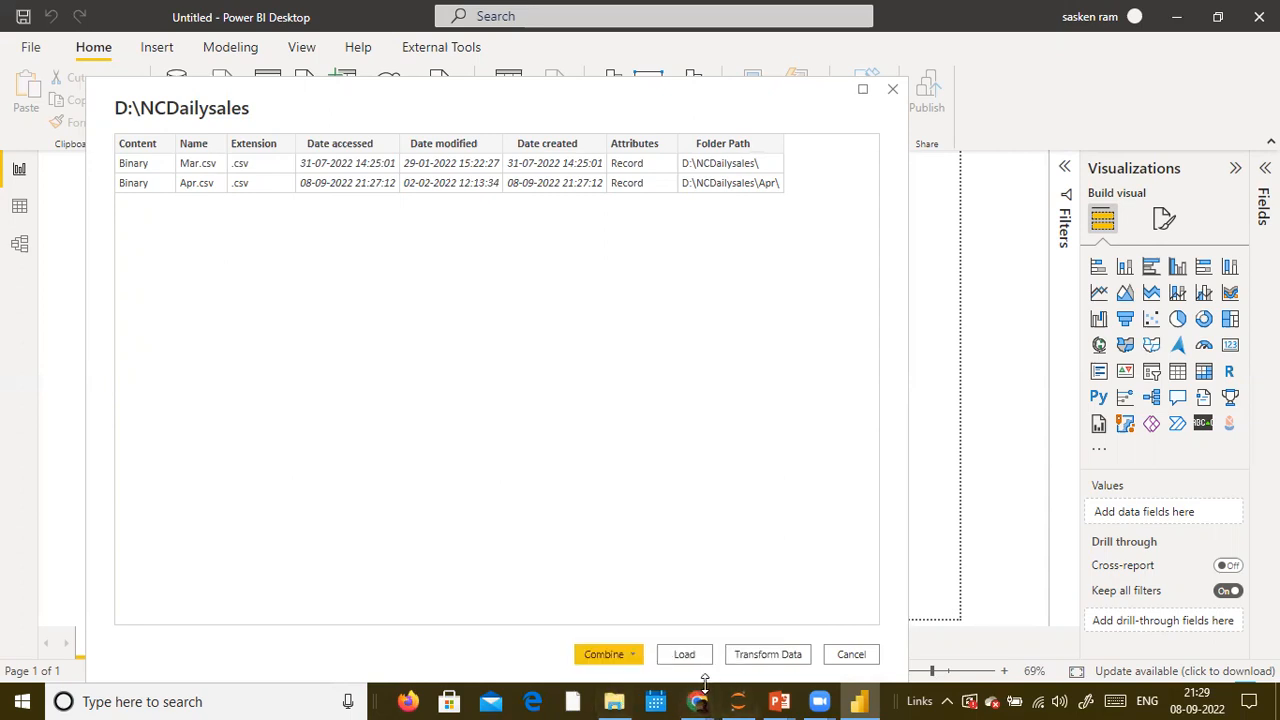
pyautogui.click(624, 655)
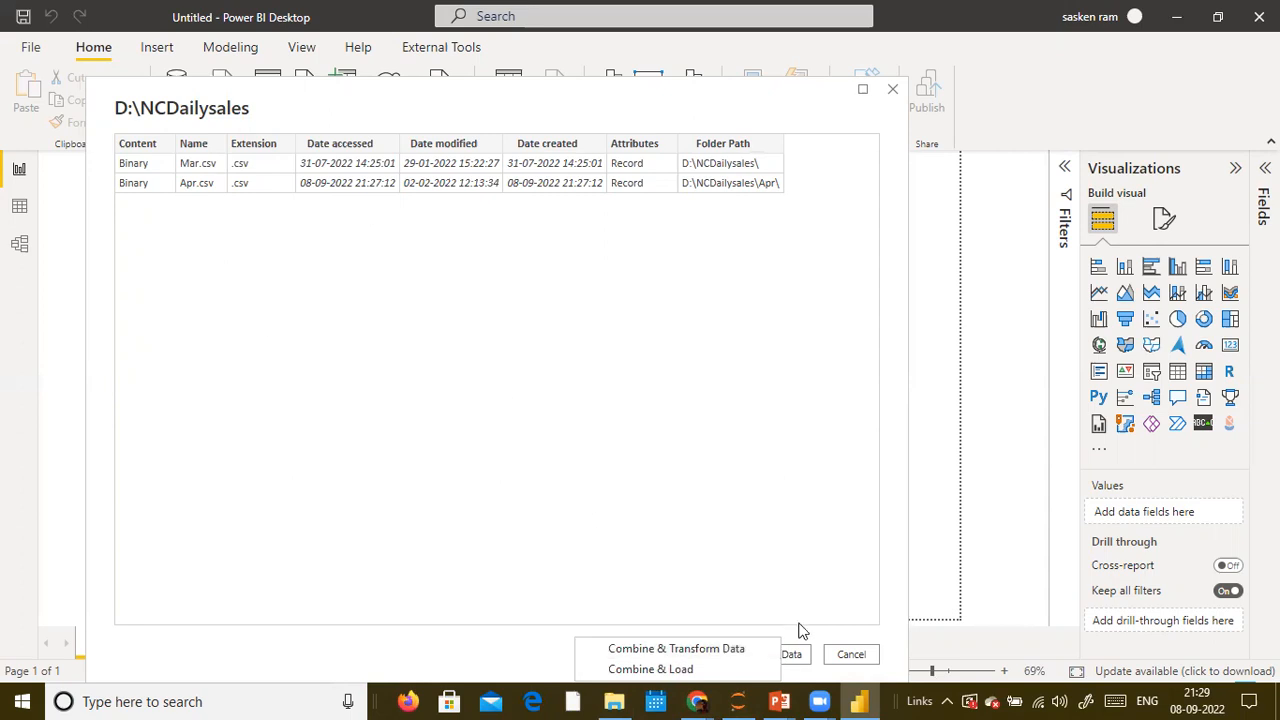
pyautogui.click(770, 602)
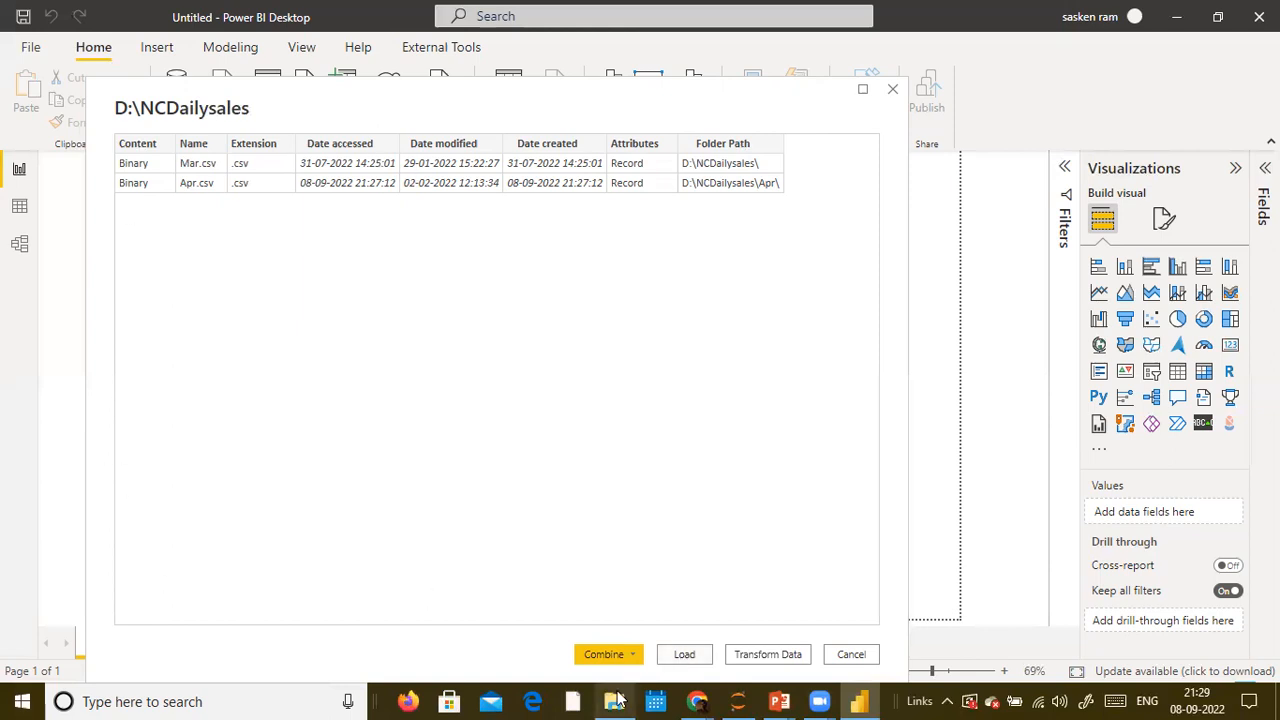
pyautogui.click(682, 656)
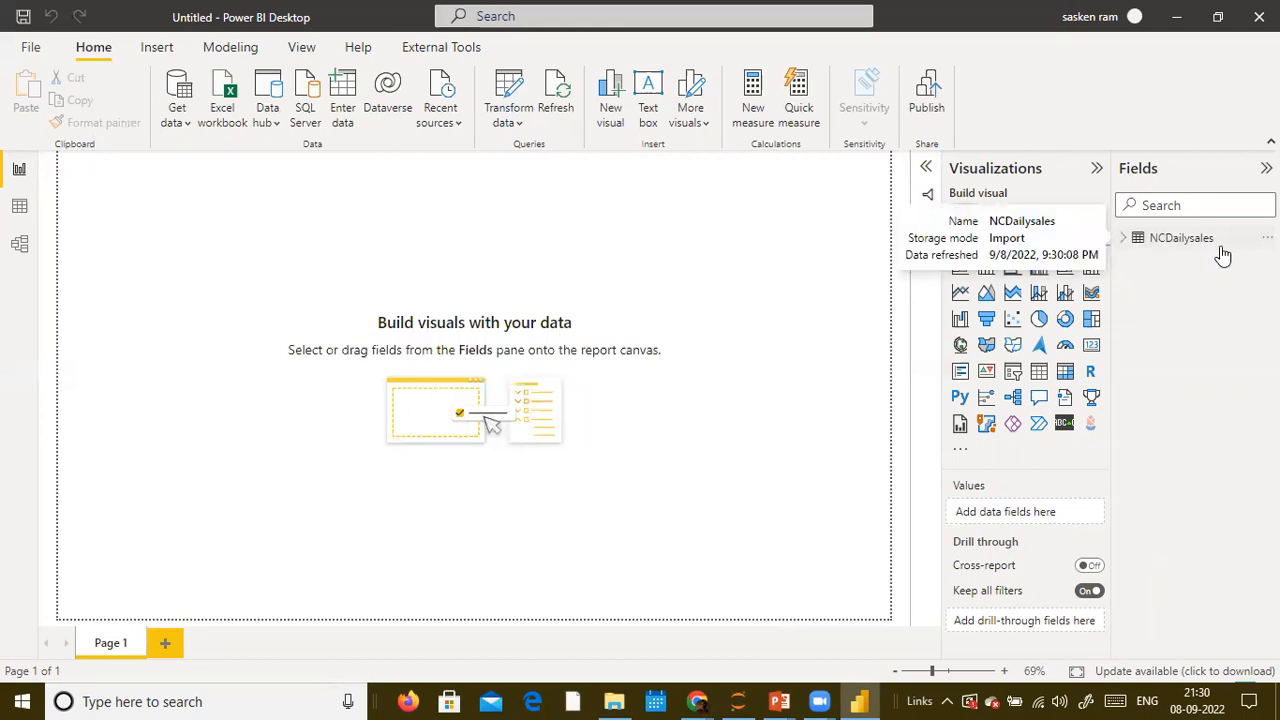
# Examine the fields and rows of the loaded NCDailysales table, returning to the report view
pyautogui.click(1123, 238)
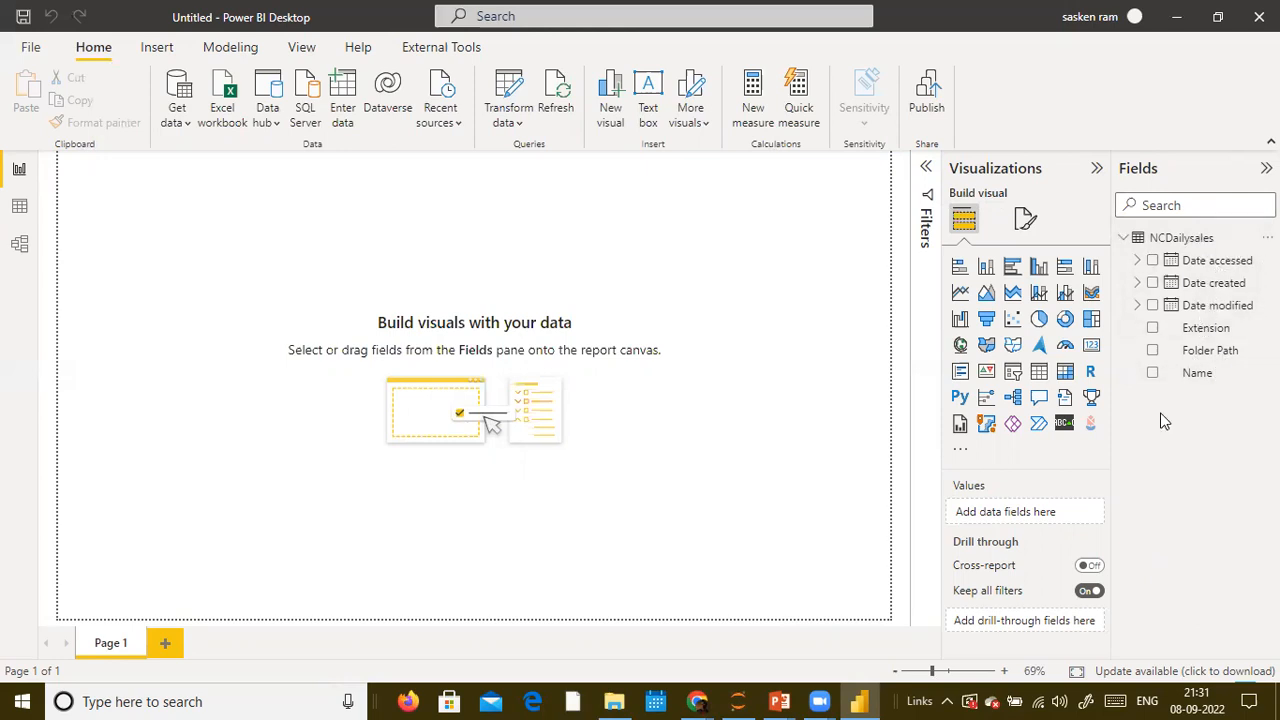
pyautogui.click(20, 212)
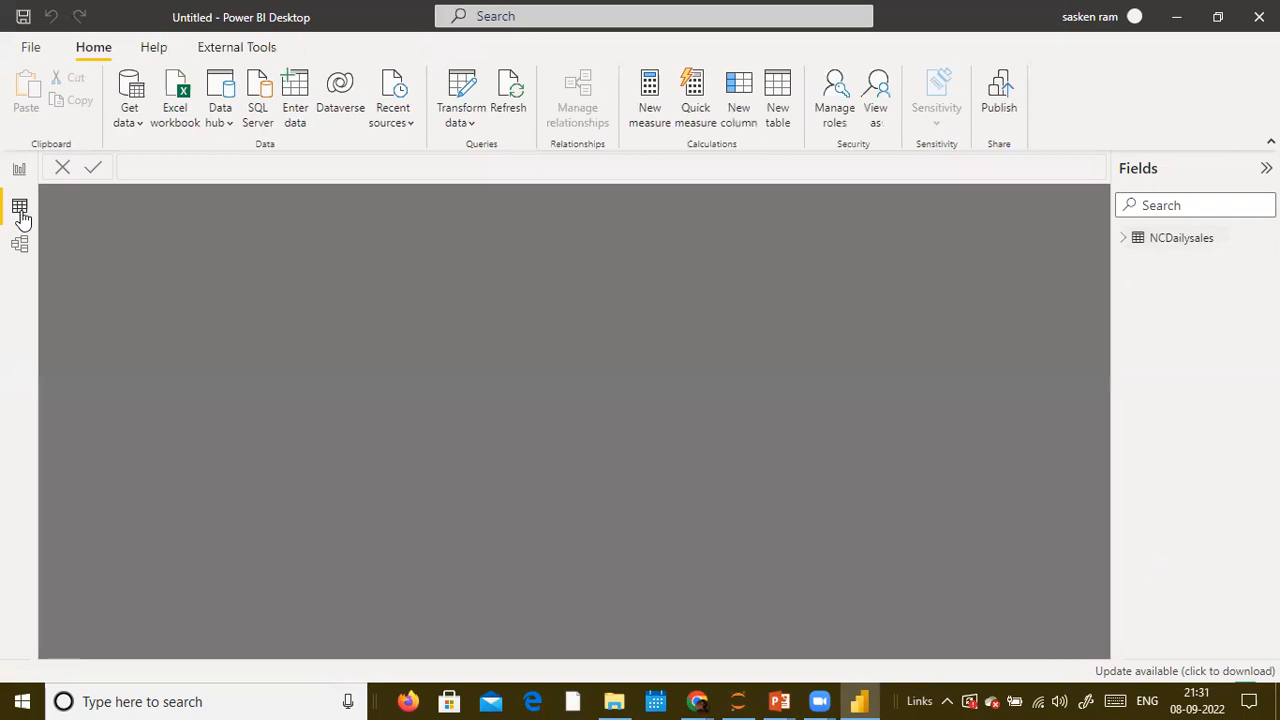
pyautogui.click(1160, 244)
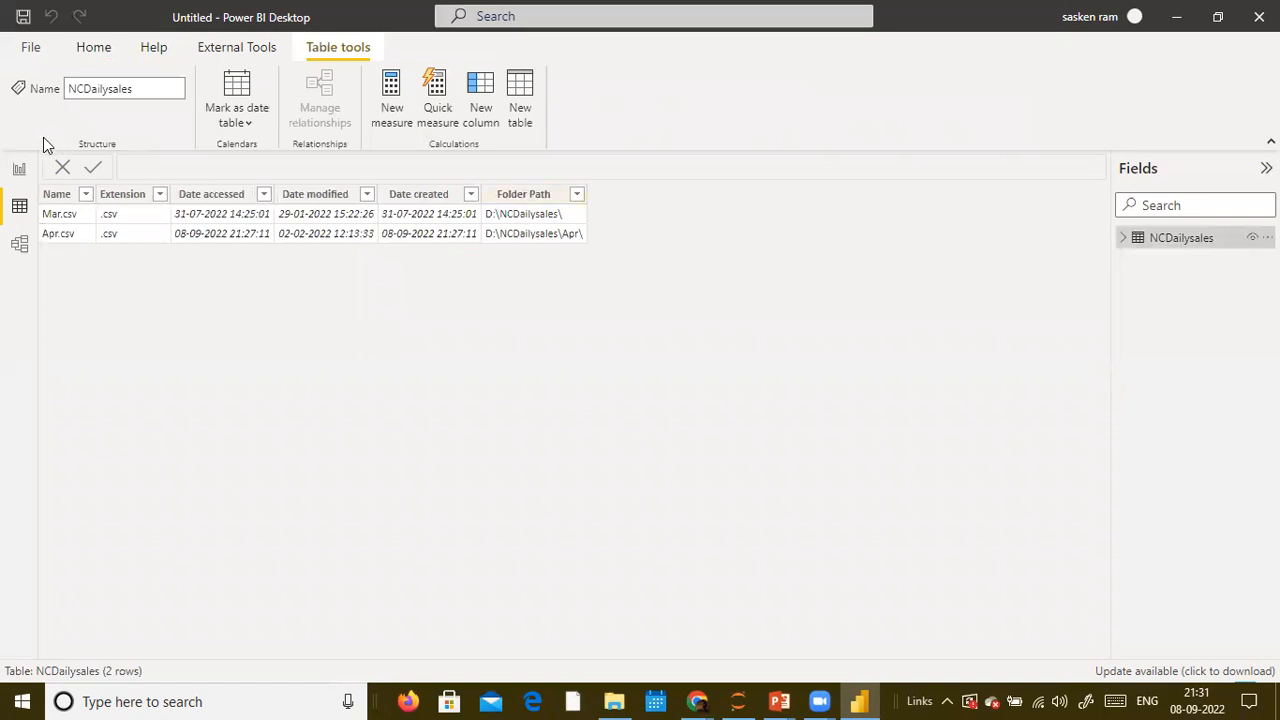
pyautogui.click(19, 170)
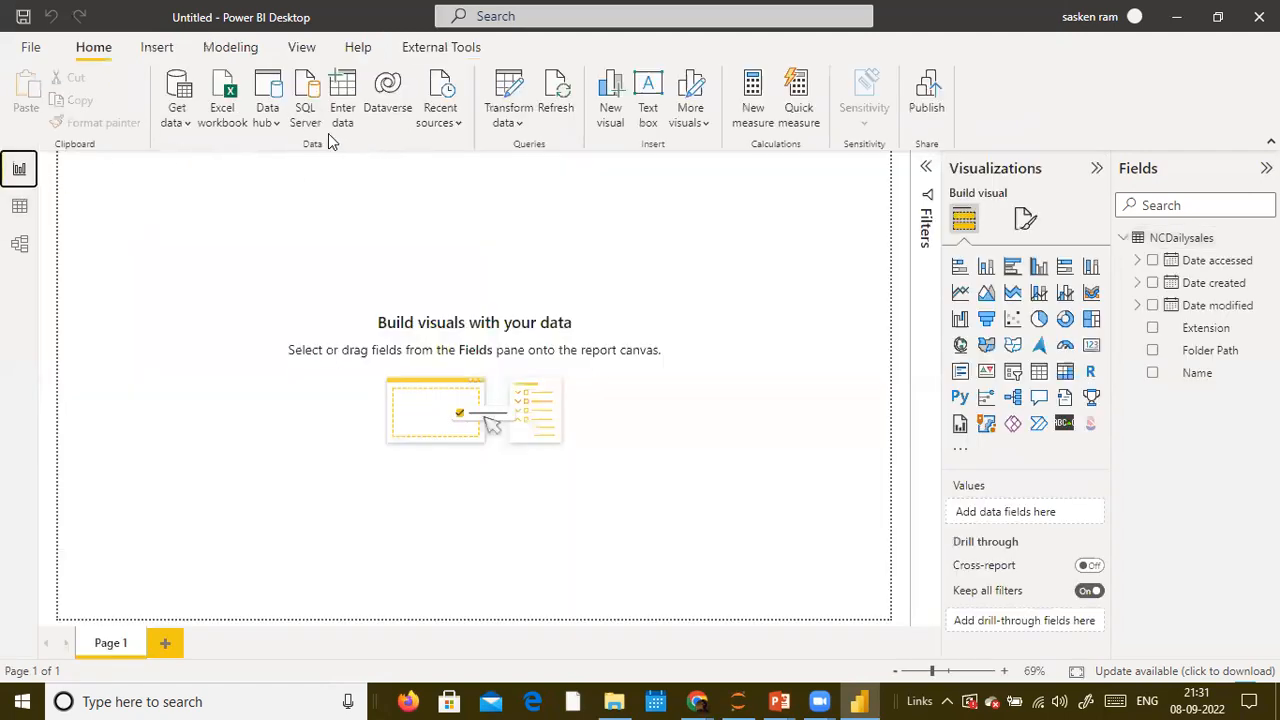
# Open the NCDailysales query in the Power Query Editor and look through its columns
pyautogui.click(508, 128)
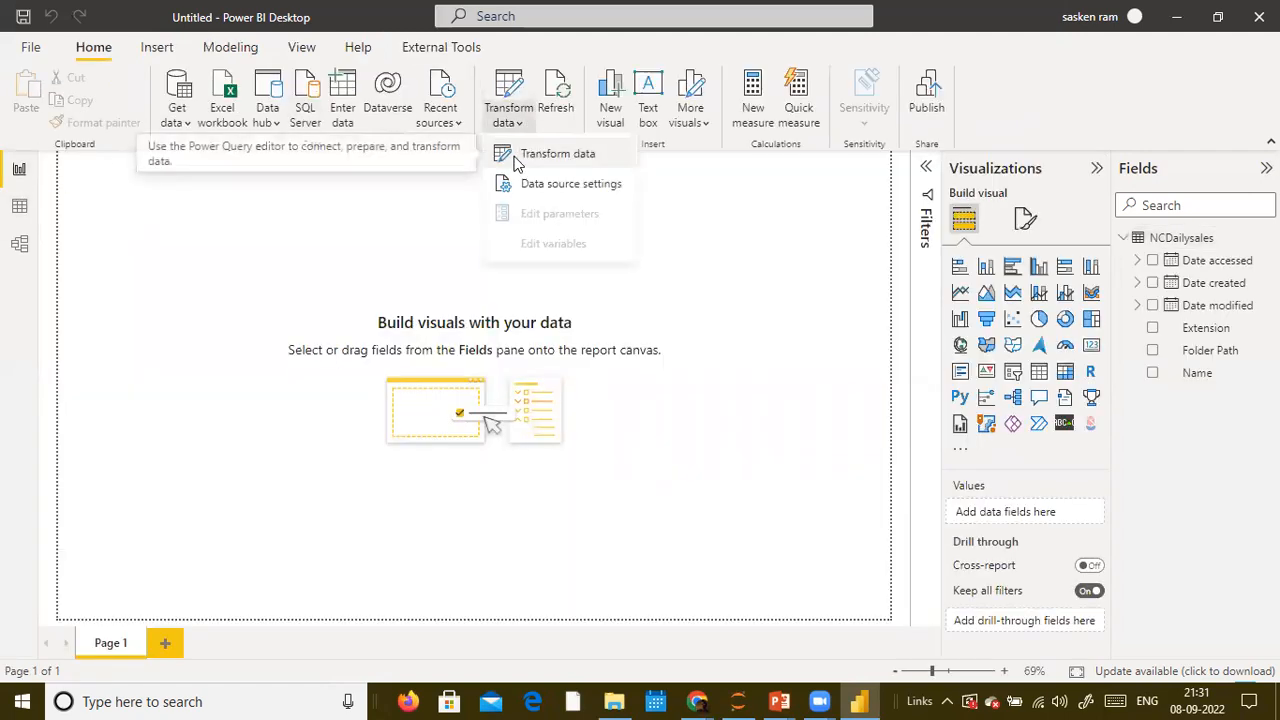
pyautogui.click(517, 160)
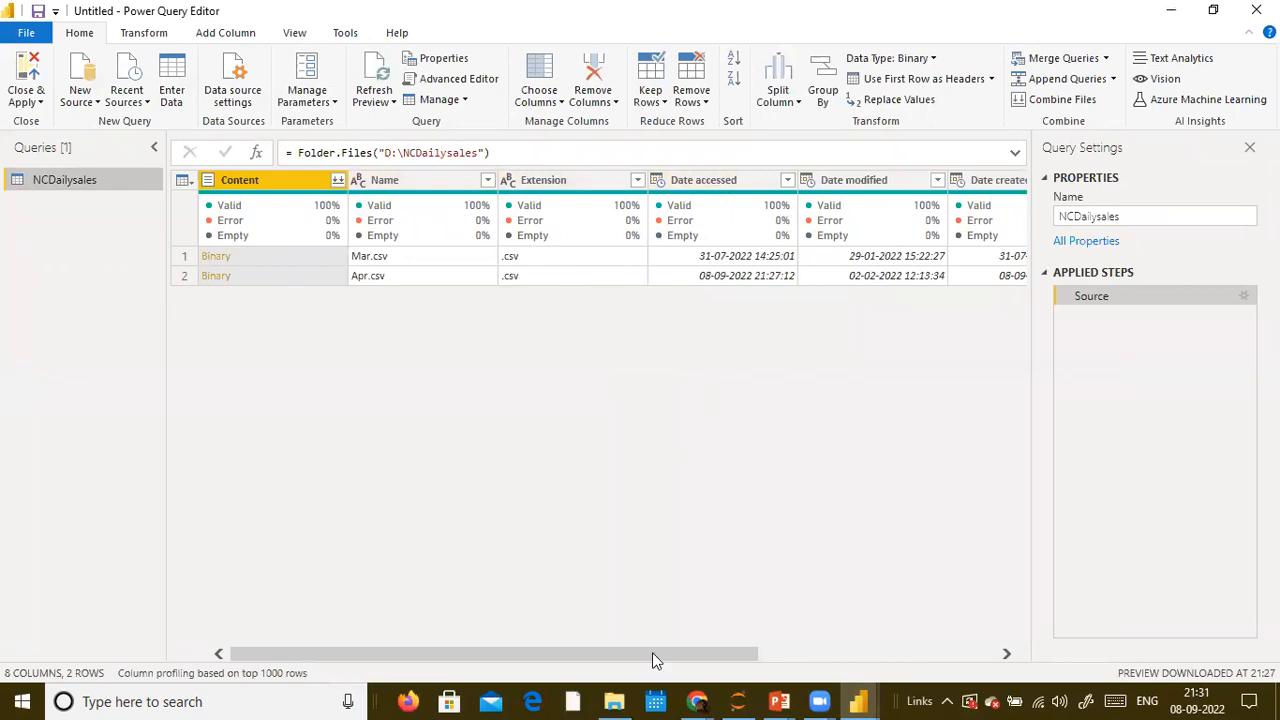
pyautogui.moveTo(652, 652); pyautogui.dragTo(1225, 645)
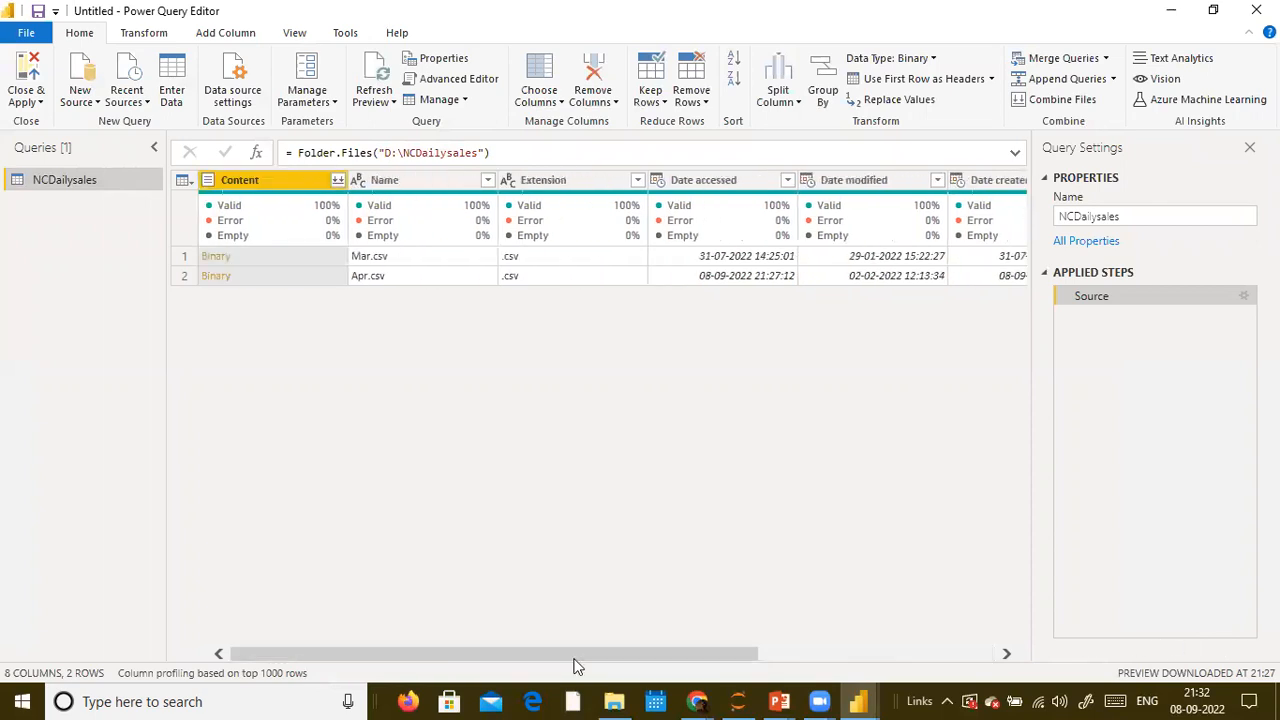
# Keep only the Content and Name columns of the NCDailysales query by removing all other columns
pyautogui.click(422, 184)
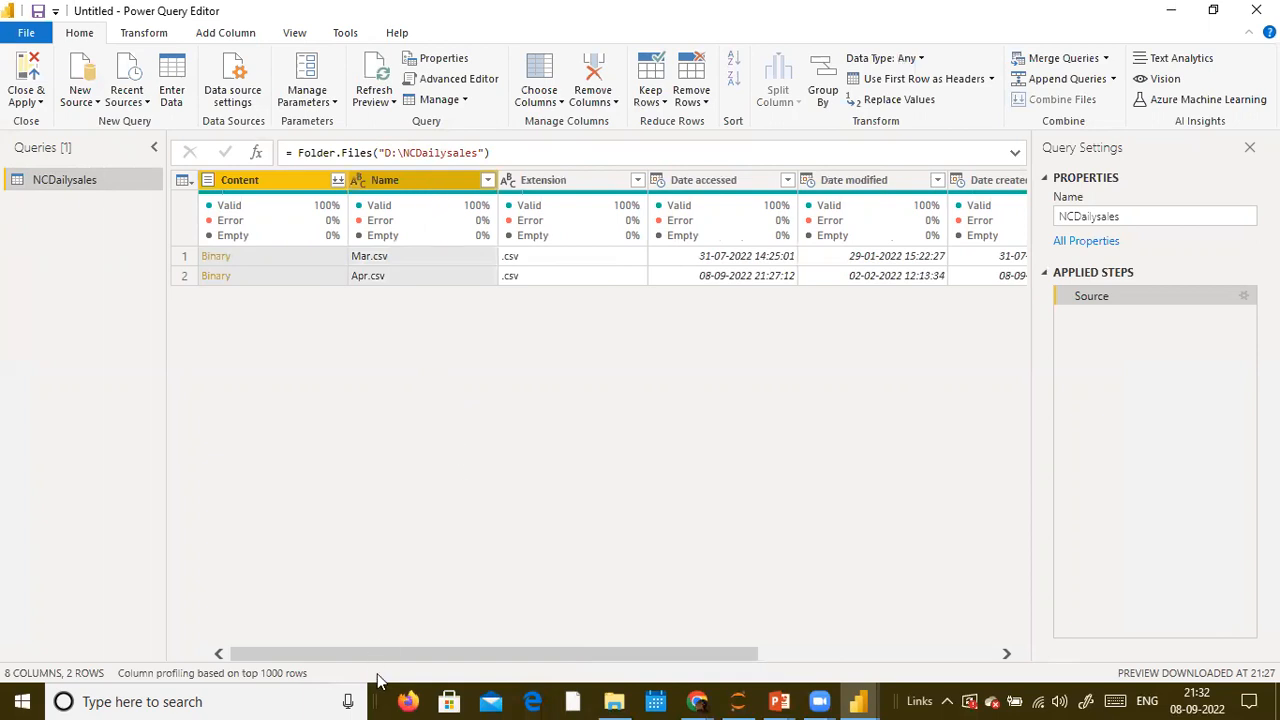
pyautogui.rightClick(390, 182)
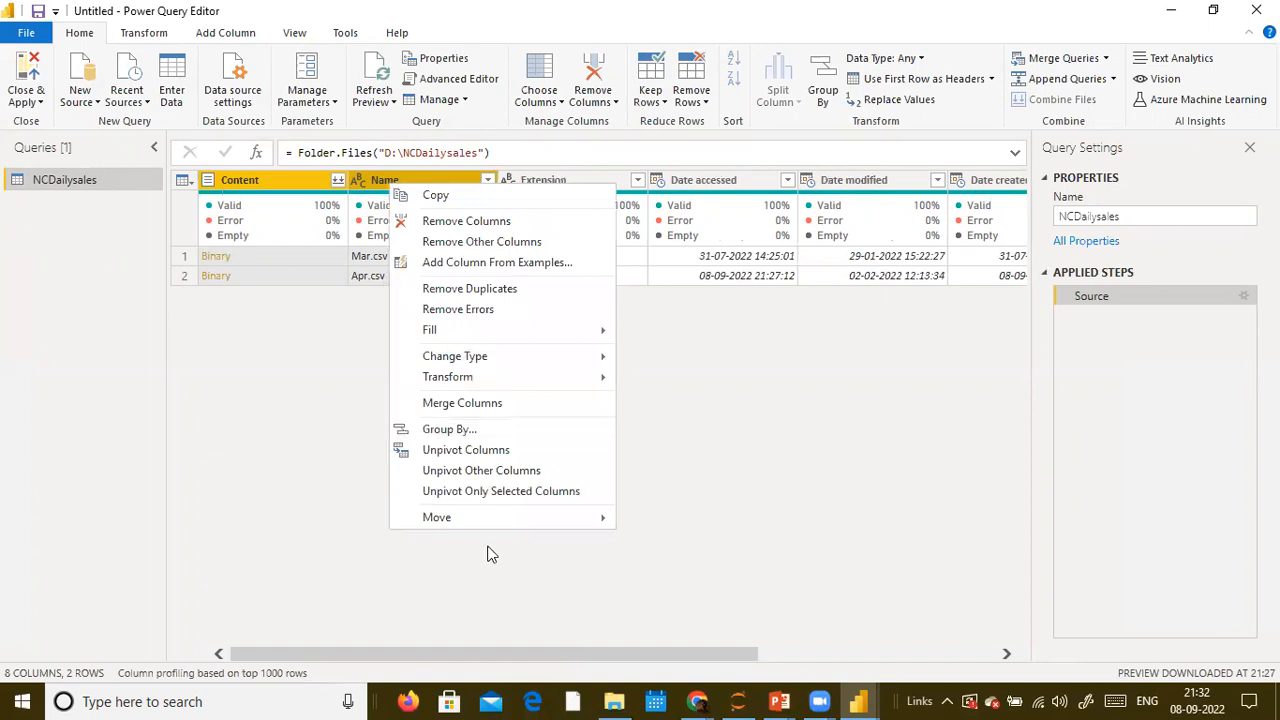
pyautogui.click(341, 339)
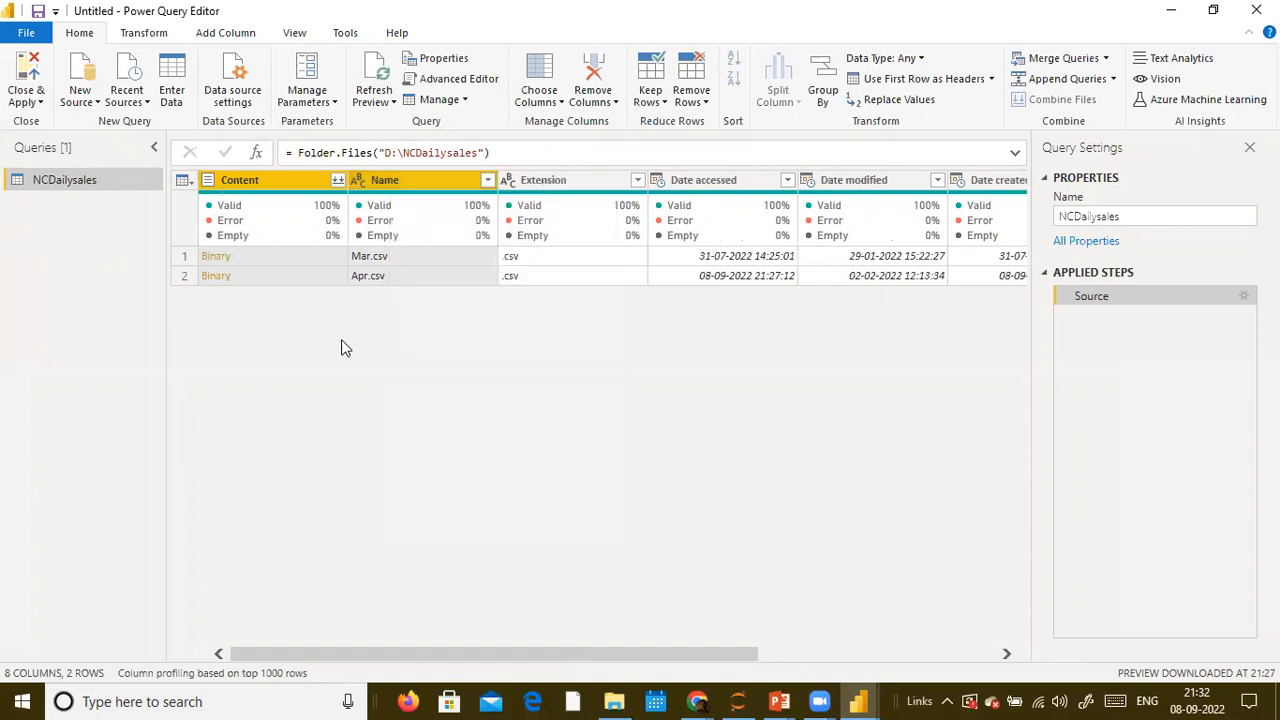
pyautogui.rightClick(426, 188)
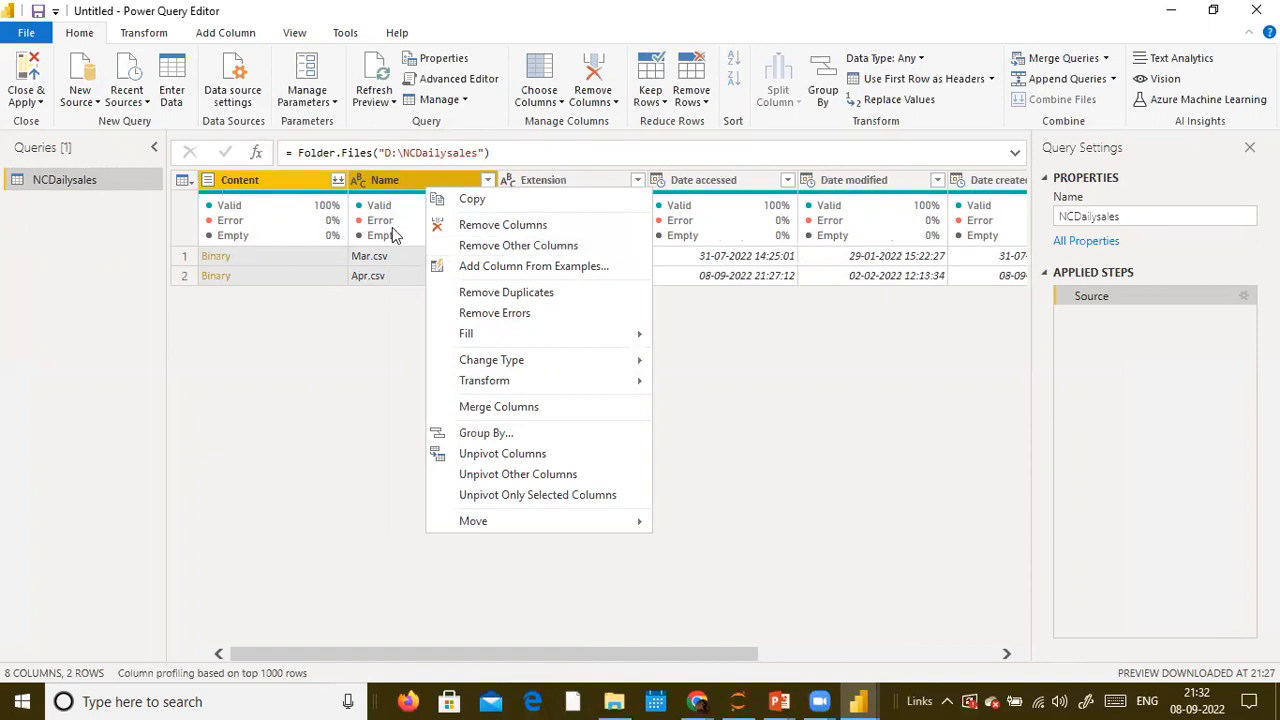
pyautogui.click(512, 247)
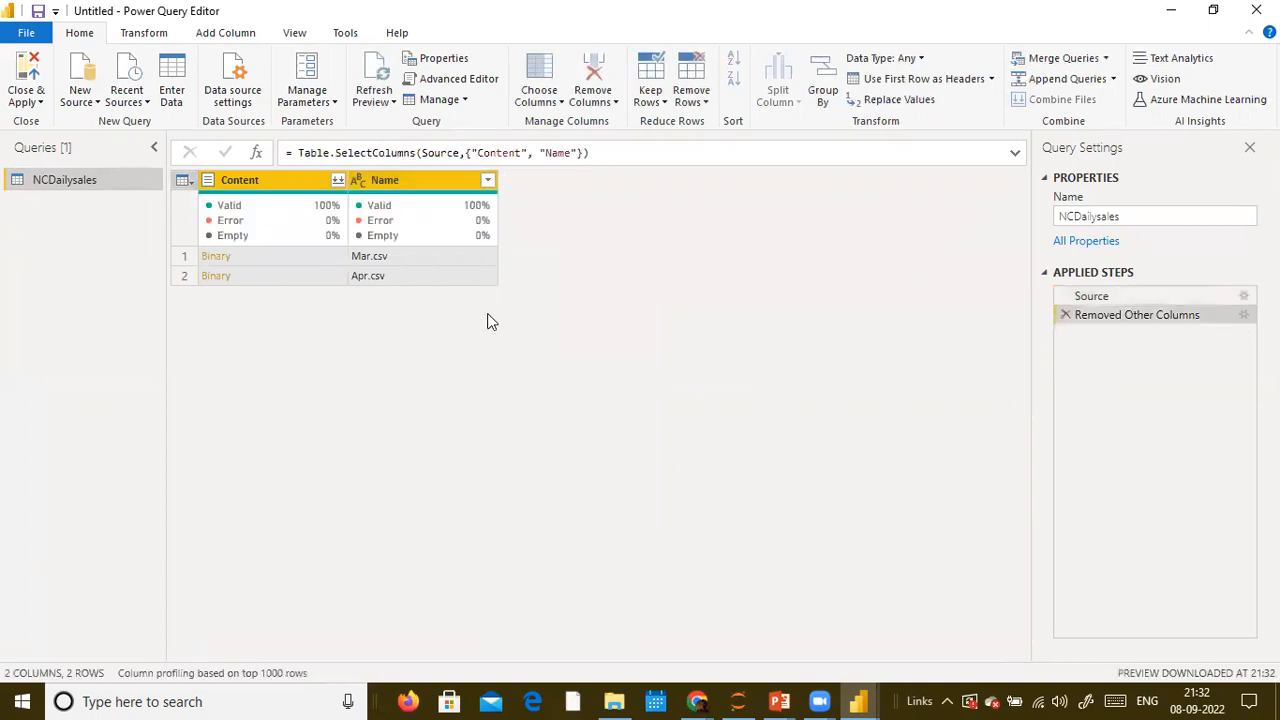
# Combine the binary files in the Content column, using the first file as the sample and comma as the delimiter
pyautogui.click(338, 180)
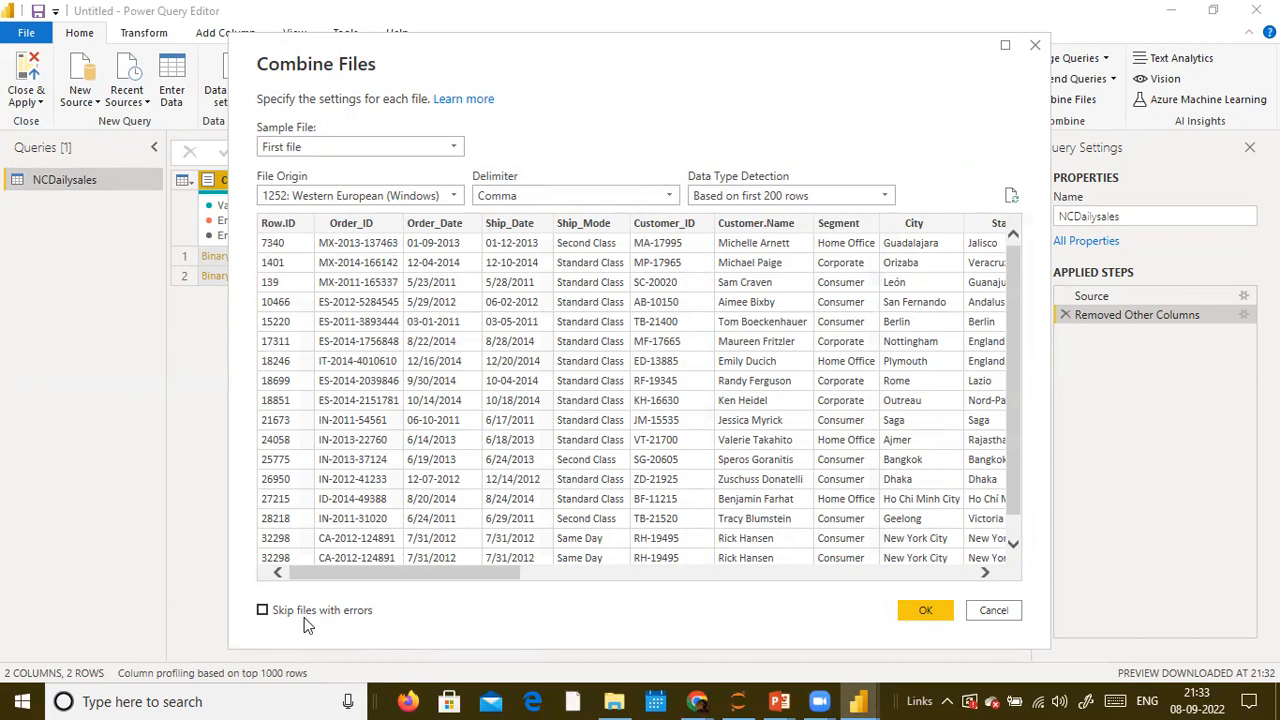
pyautogui.click(263, 611)
pyautogui.click(278, 615)
pyautogui.click(278, 615)
pyautogui.click(944, 612)
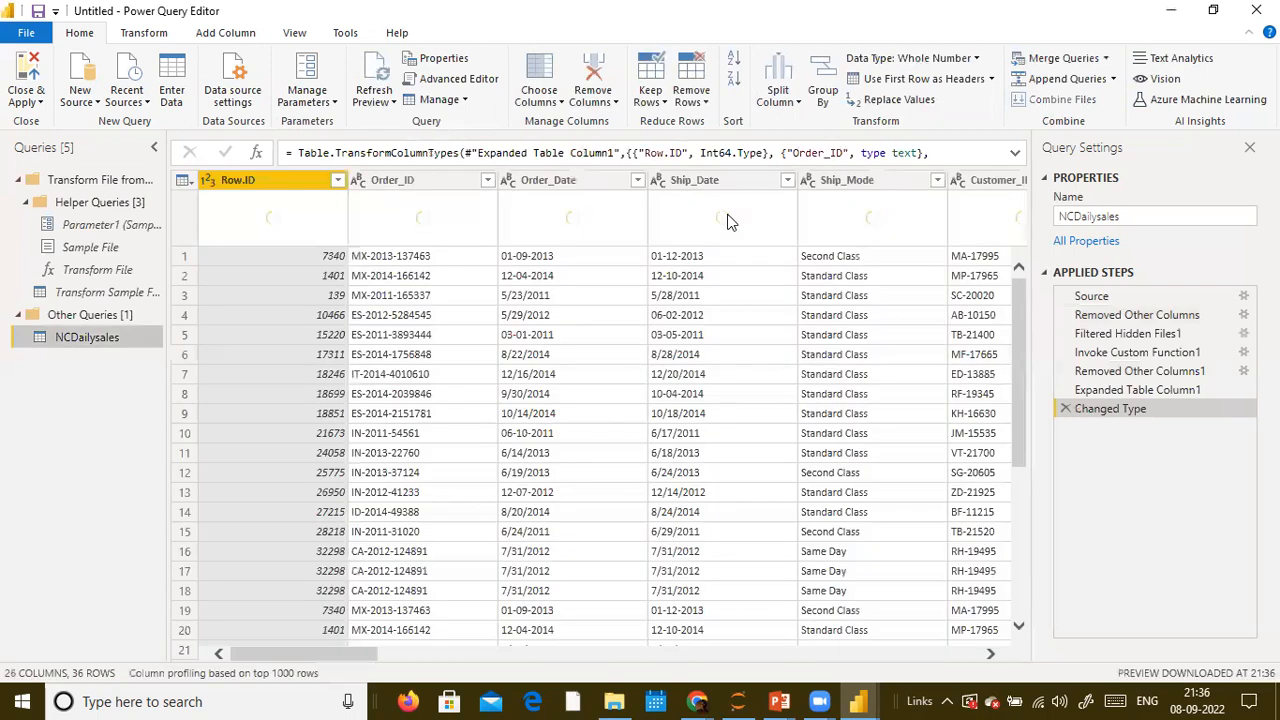
pyautogui.moveTo(728, 221)
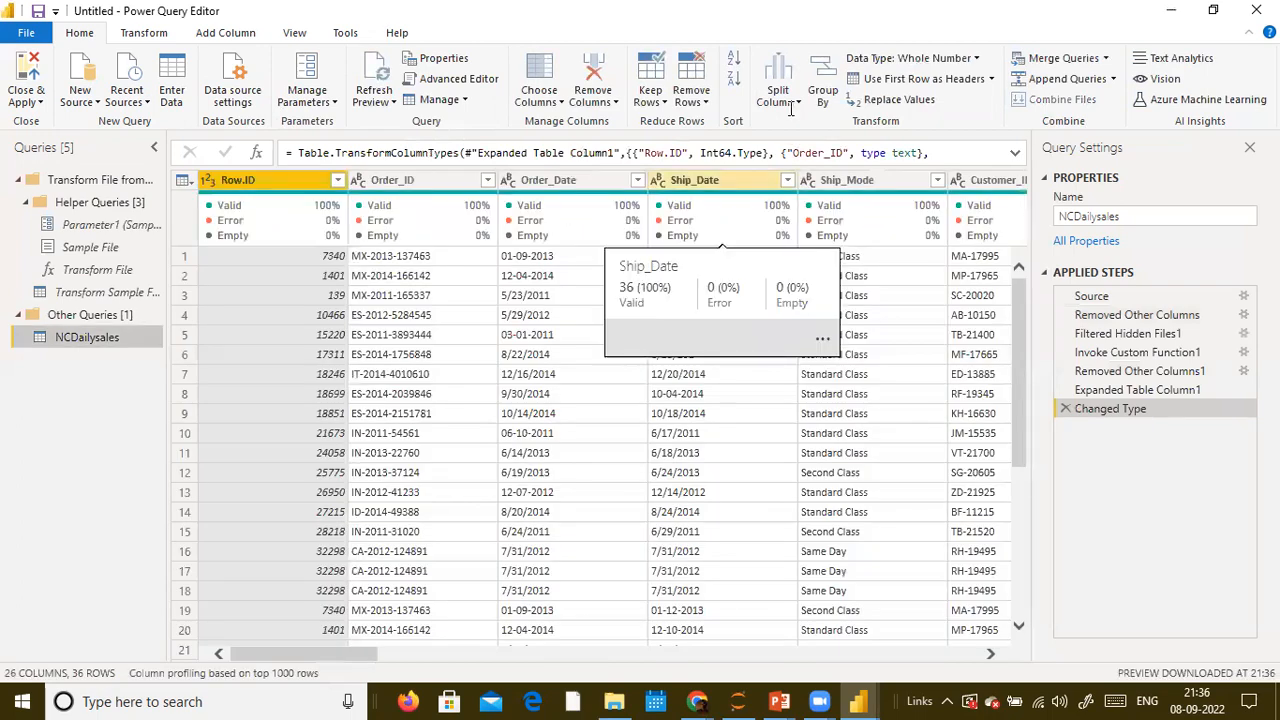
pyautogui.moveTo(360, 658); pyautogui.dragTo(148, 655)
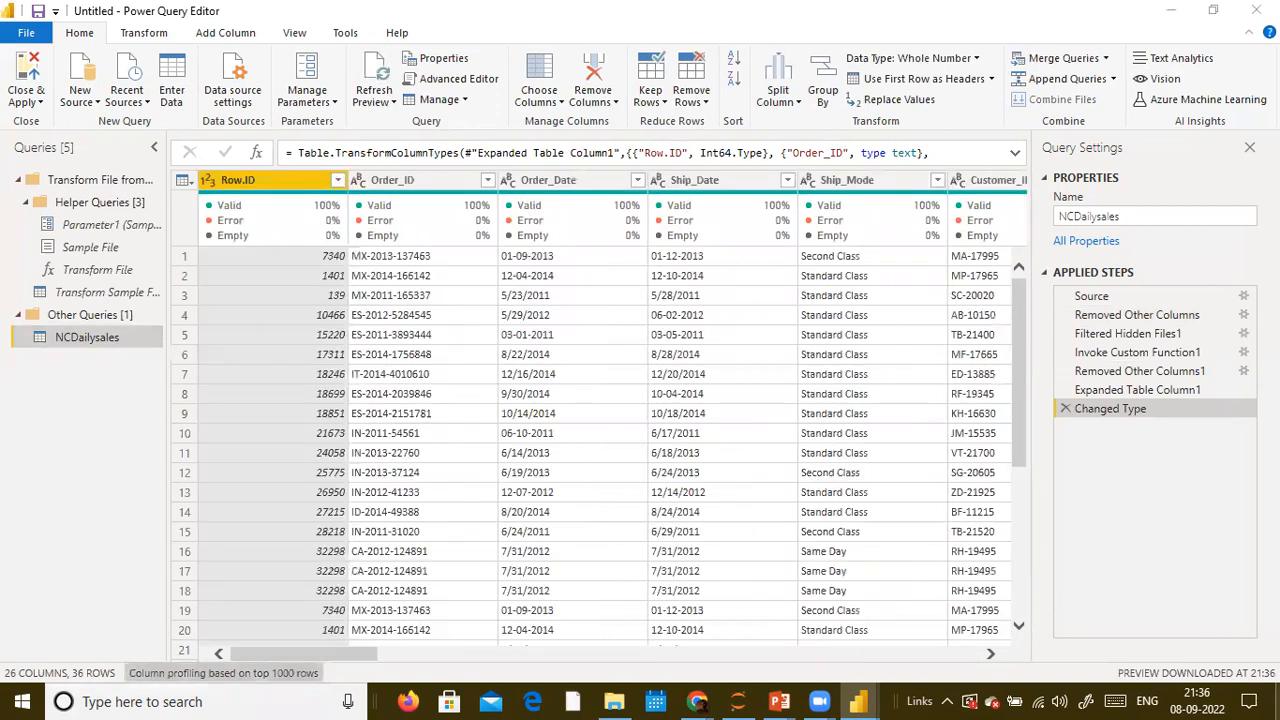
# Examine the Parameter1, Sample File, Transform File and Transform Sample File queries, including the applied steps of Sample File
pyautogui.click(96, 205)
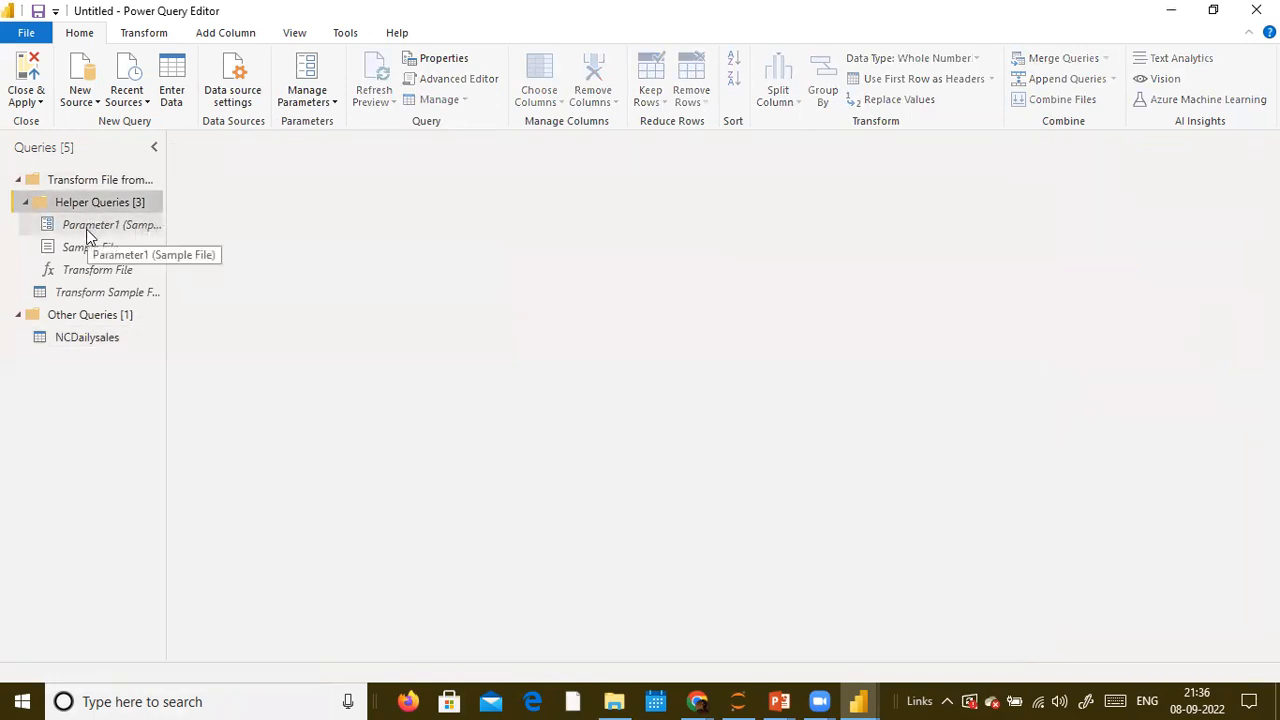
pyautogui.click(86, 230)
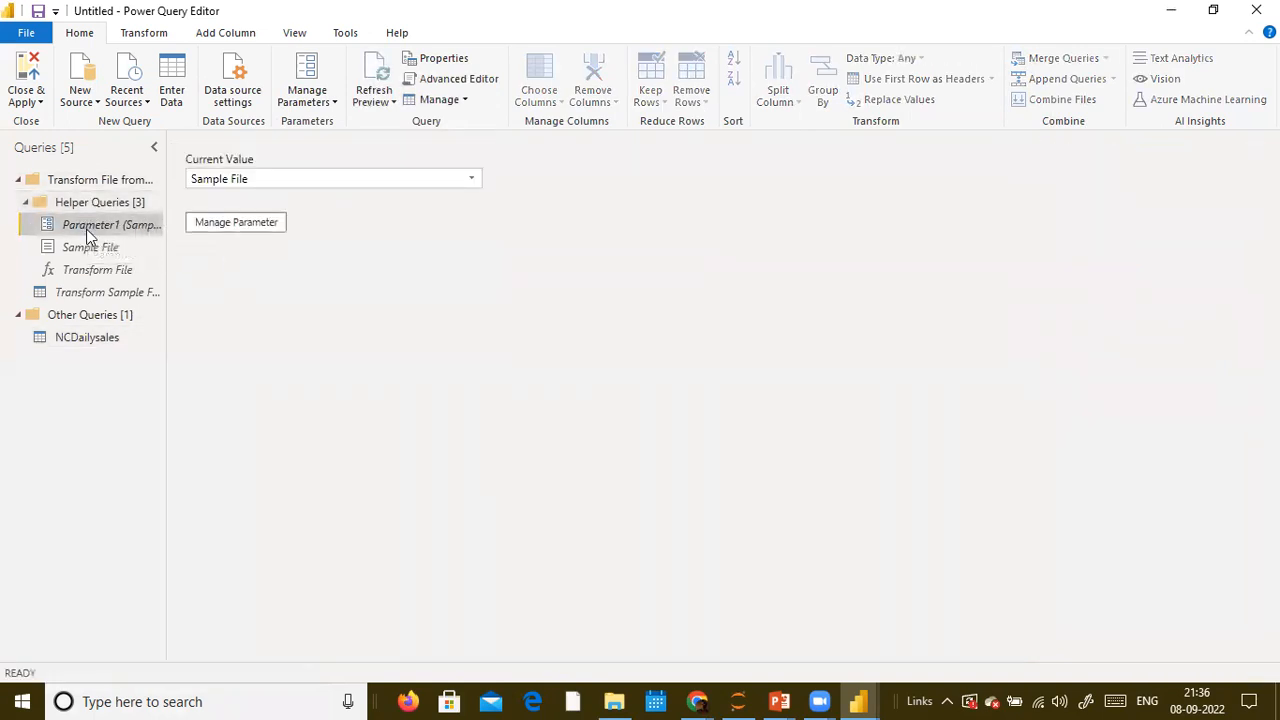
pyautogui.click(118, 250)
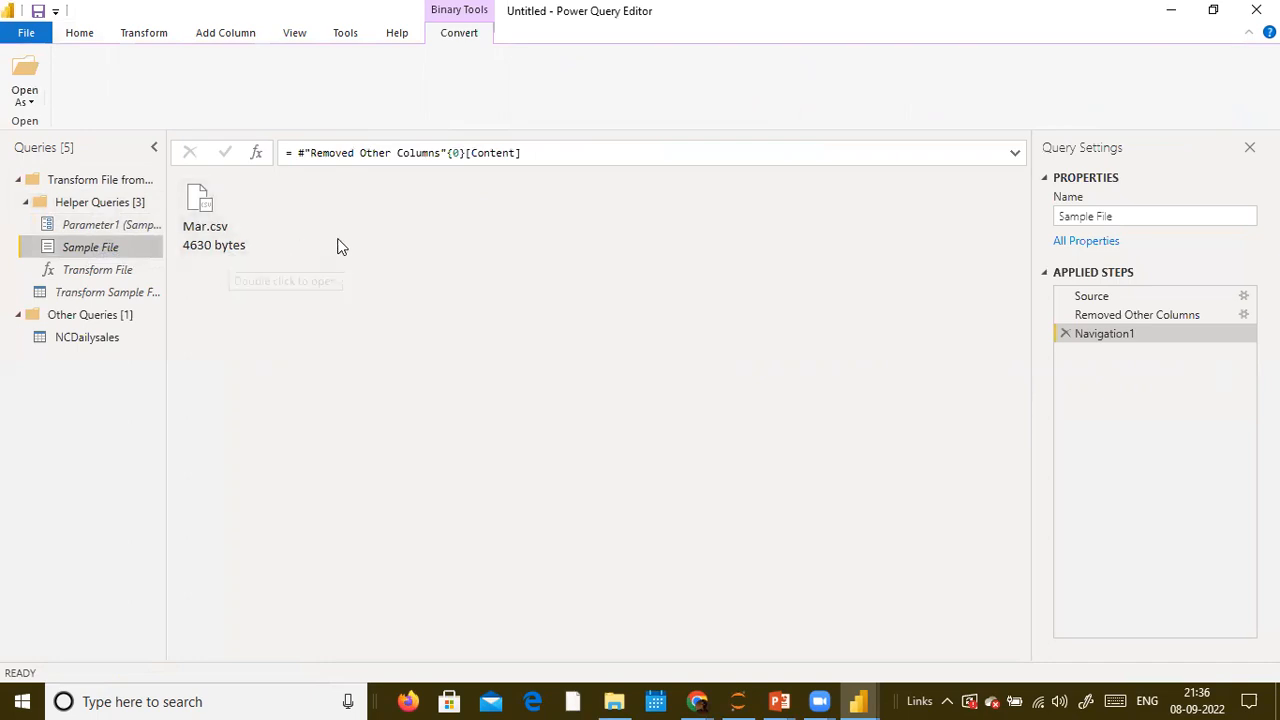
pyautogui.click(1094, 318)
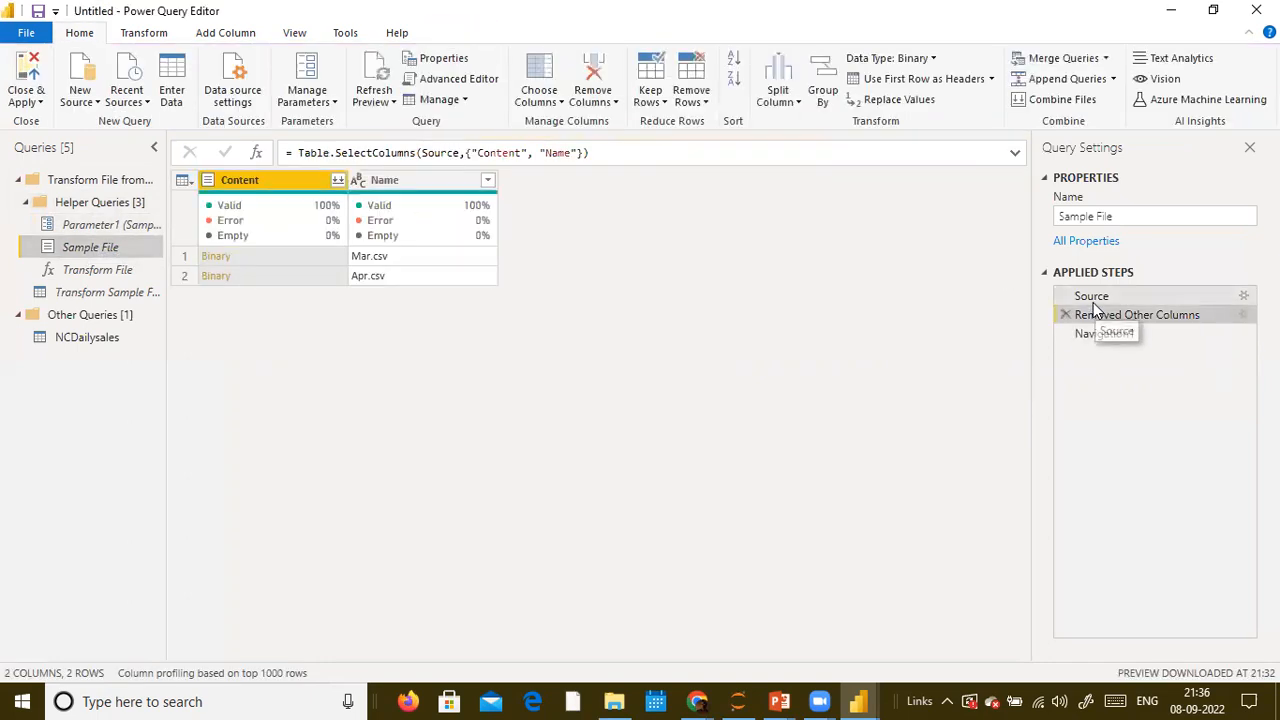
pyautogui.click(1090, 298)
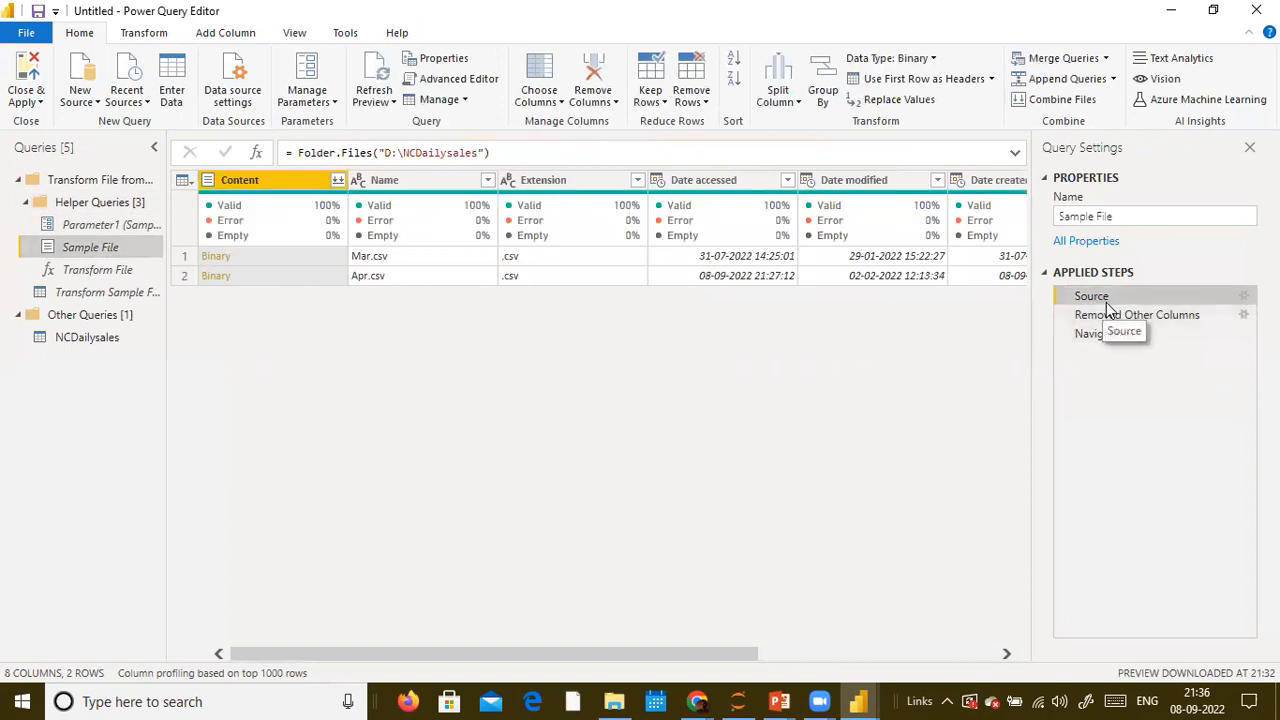
pyautogui.click(1110, 316)
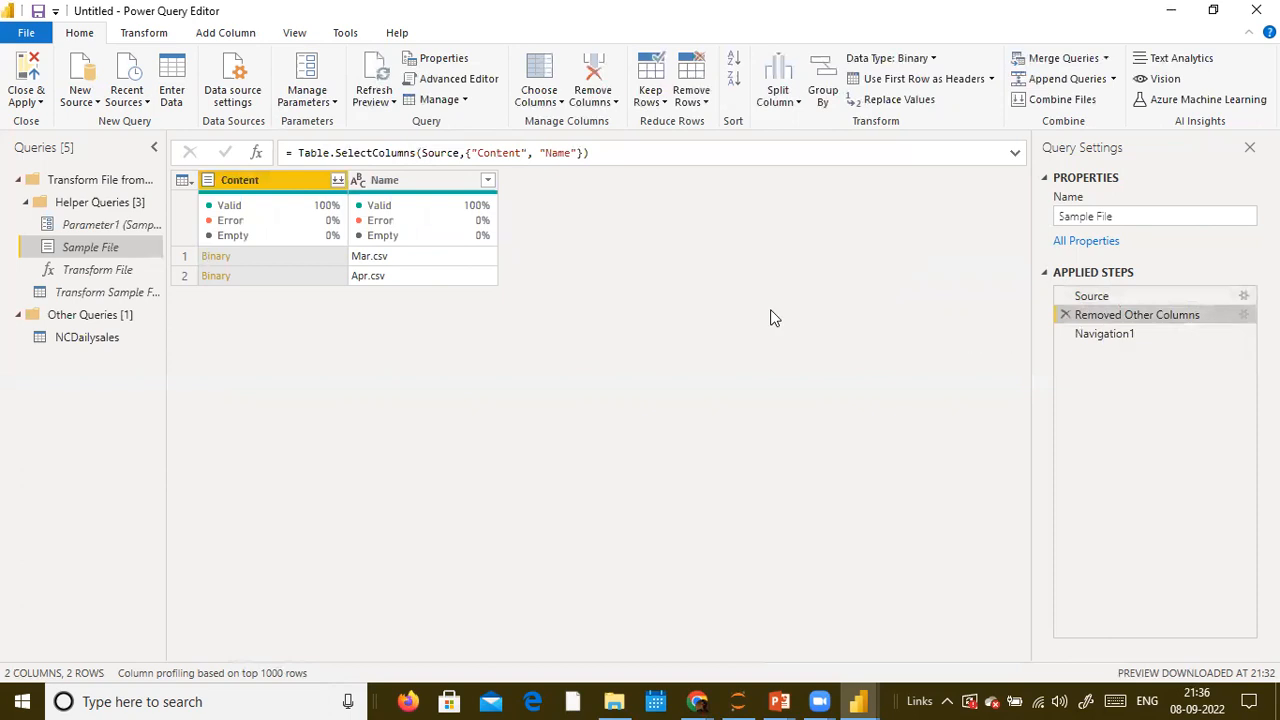
pyautogui.click(1088, 336)
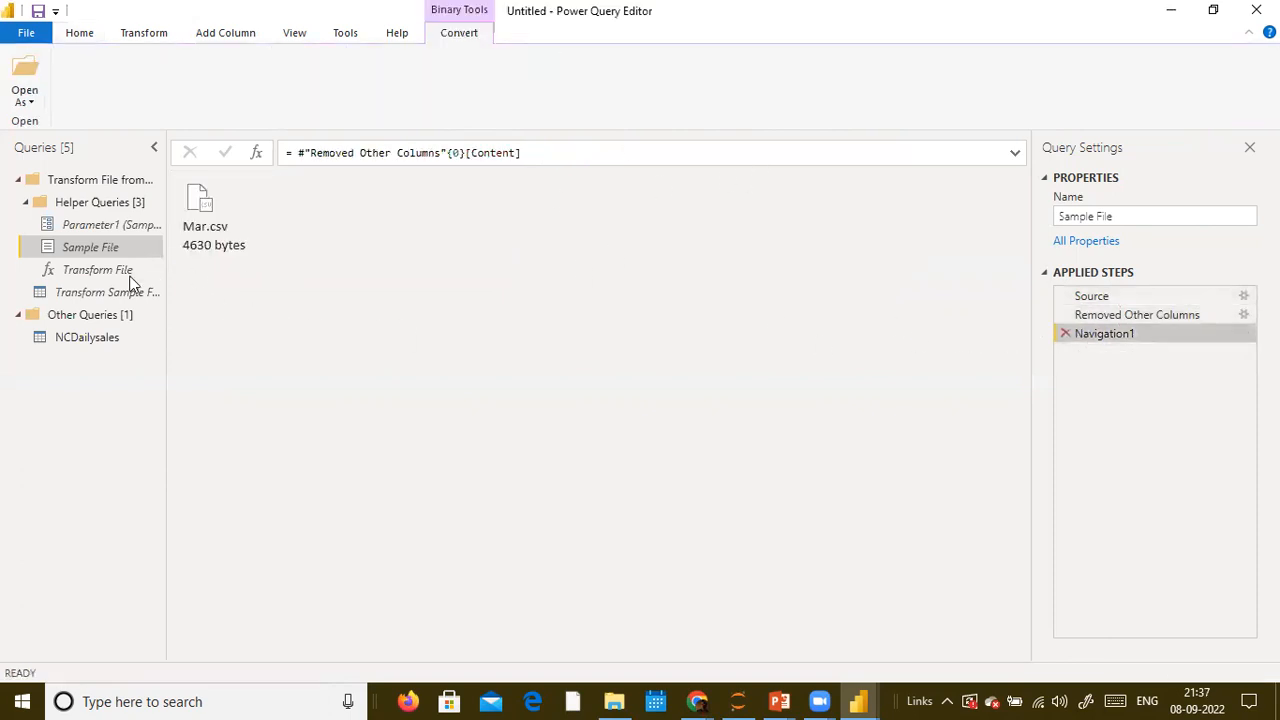
pyautogui.click(85, 270)
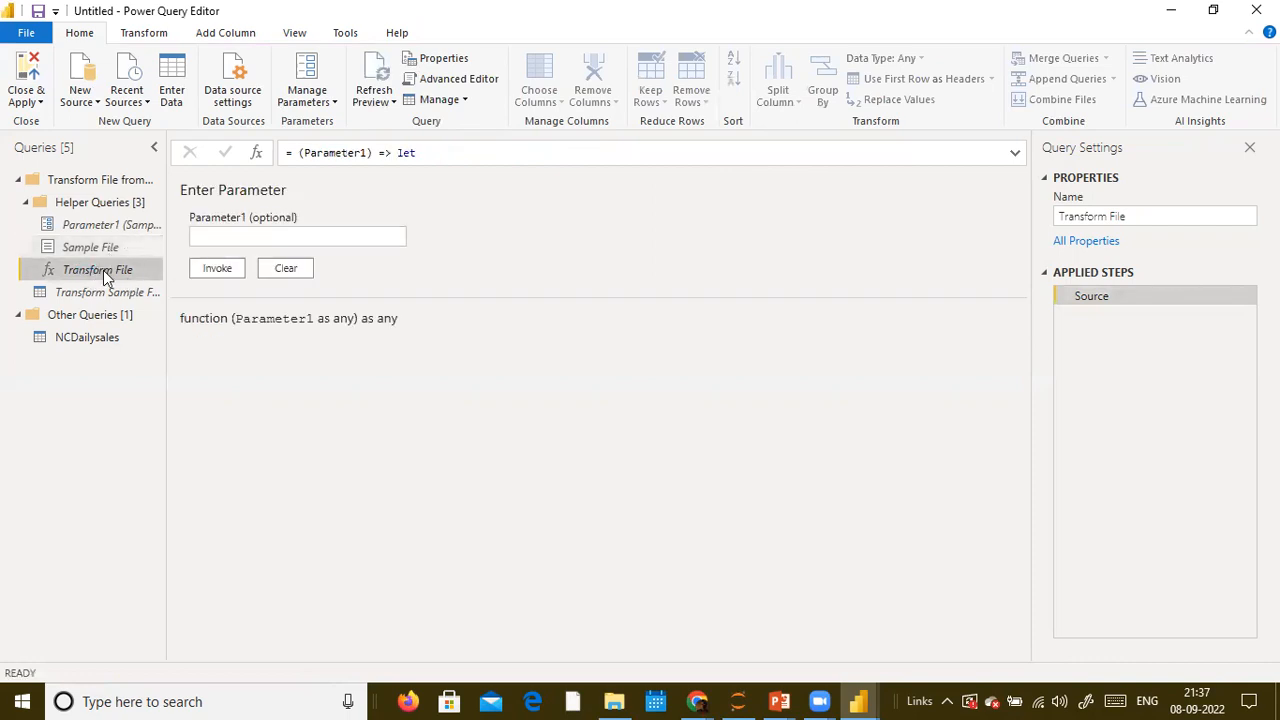
pyautogui.click(105, 292)
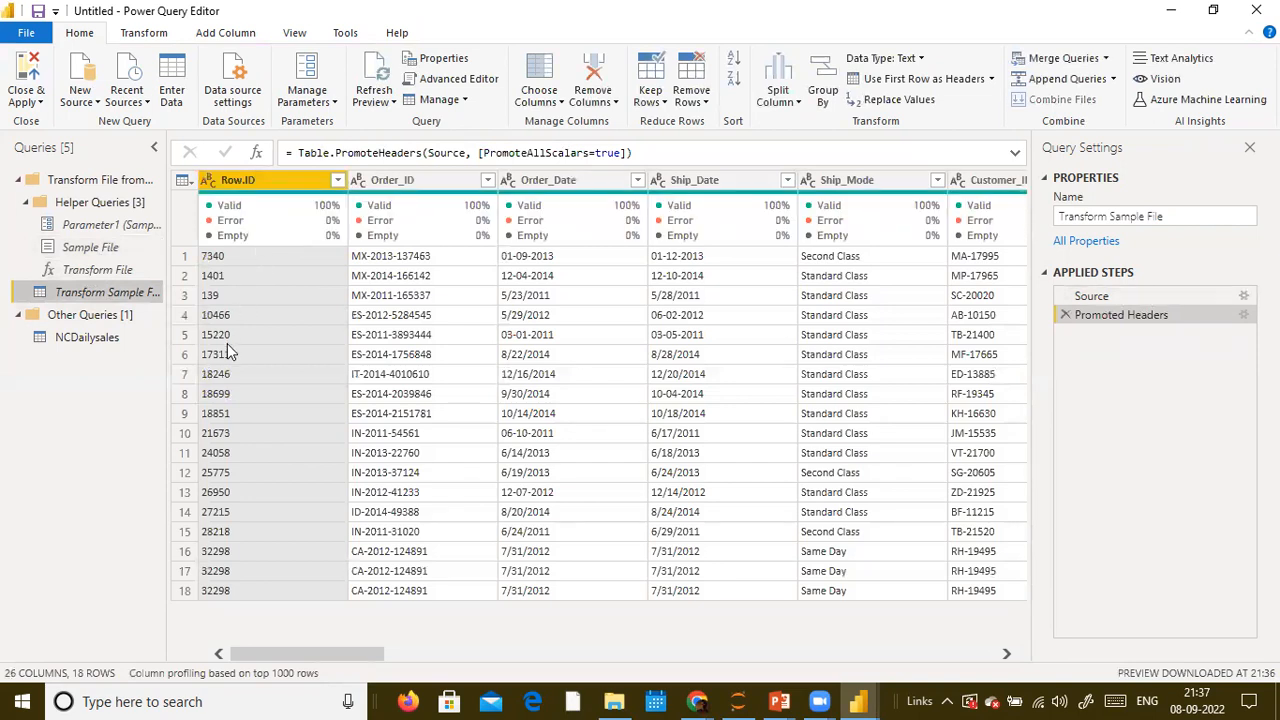
# Examine the combined rows of the NCDailysales query down to the end of the table
pyautogui.click(86, 343)
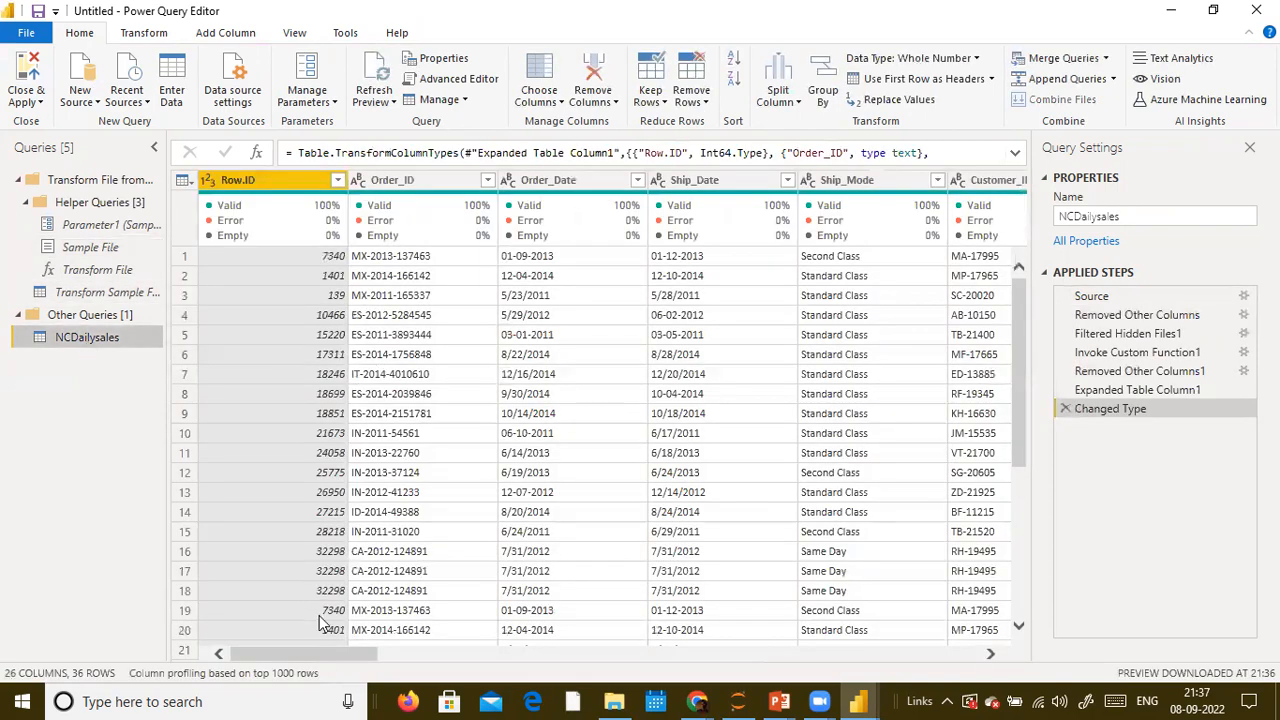
pyautogui.moveTo(330, 658); pyautogui.dragTo(230, 652)
pyautogui.scroll(-5, 450, 514)
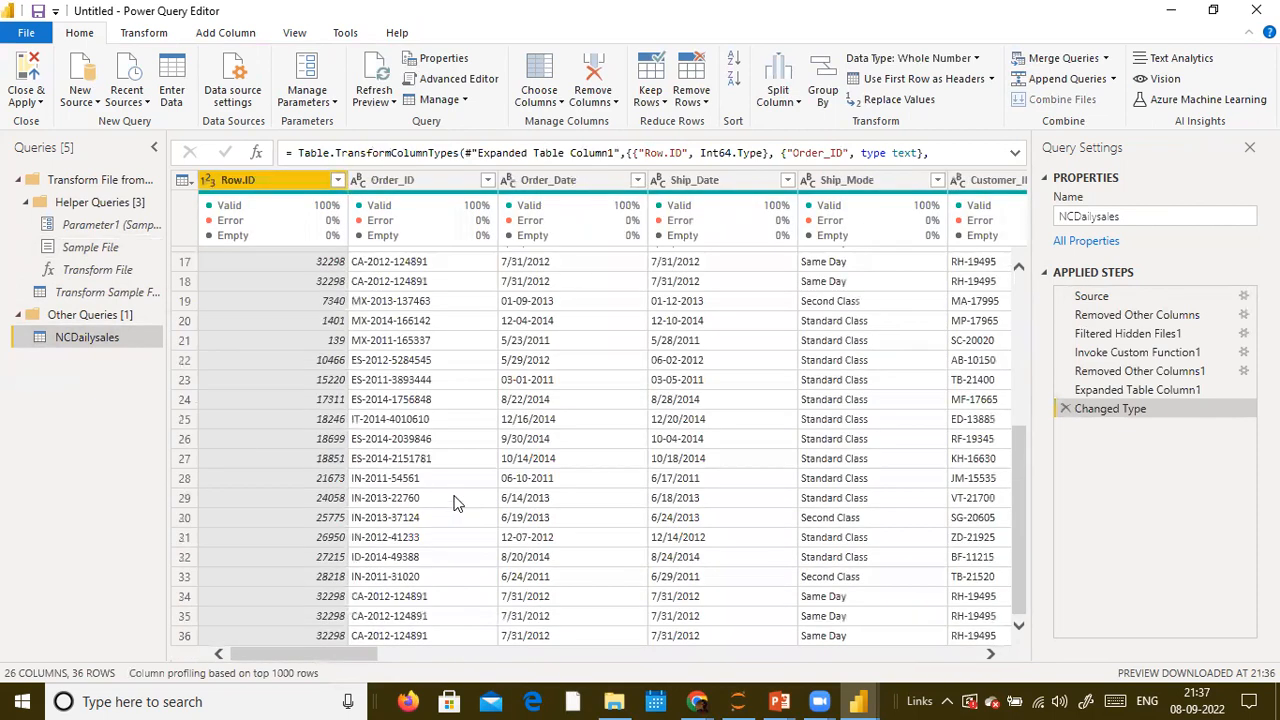
# Check the column and row counts of the combined NCDailysales table
pyautogui.scroll(5, 450, 514)
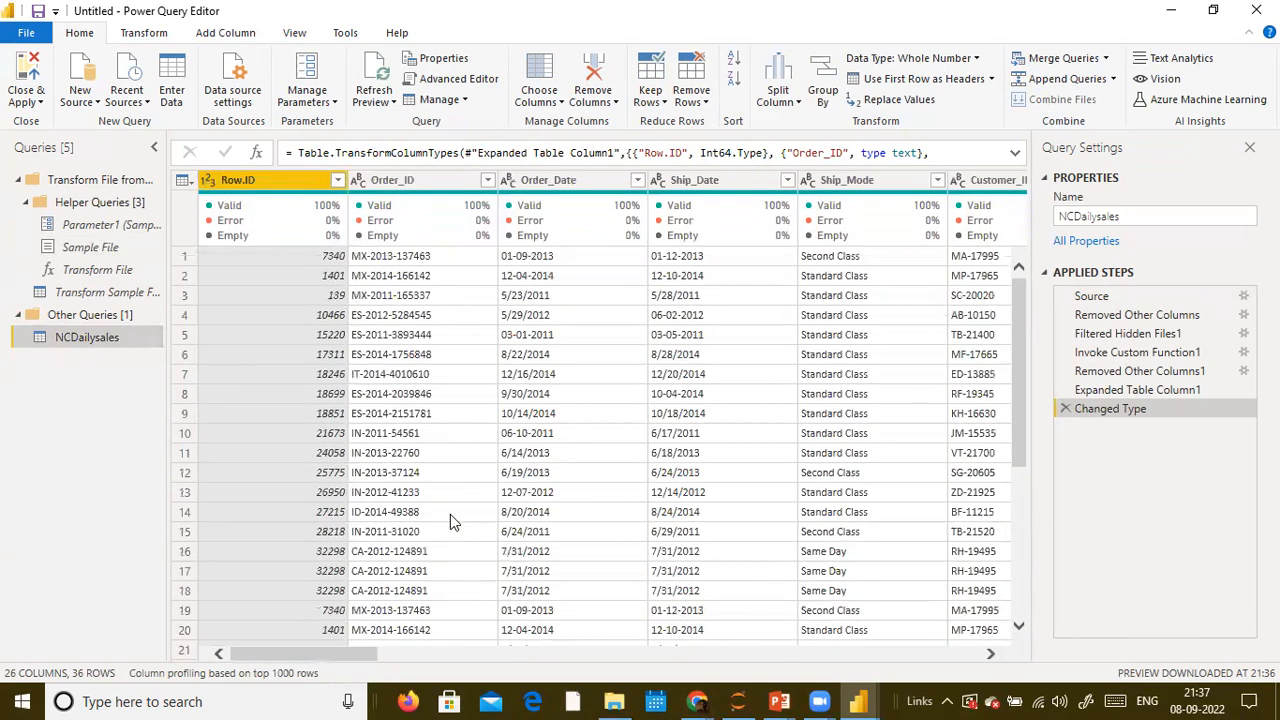
pyautogui.click(20, 700)
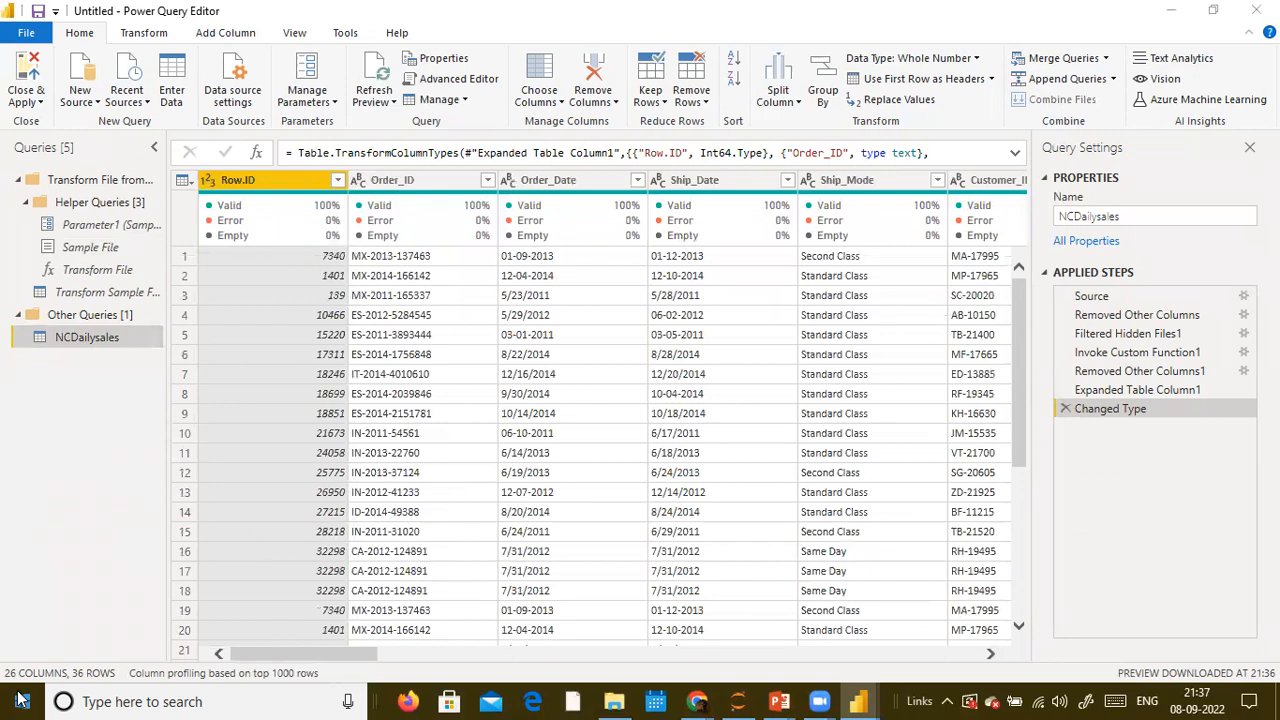
pyautogui.click(96, 679)
pyautogui.click(57, 684)
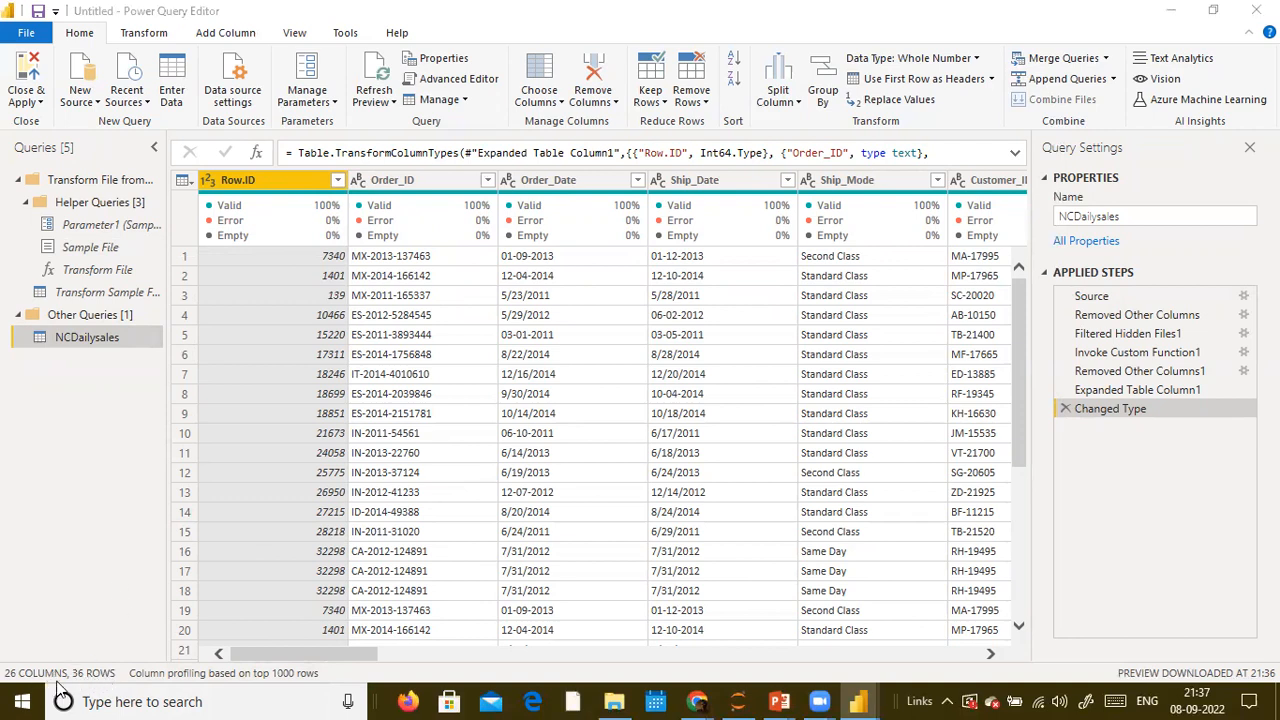
pyautogui.click(65, 679)
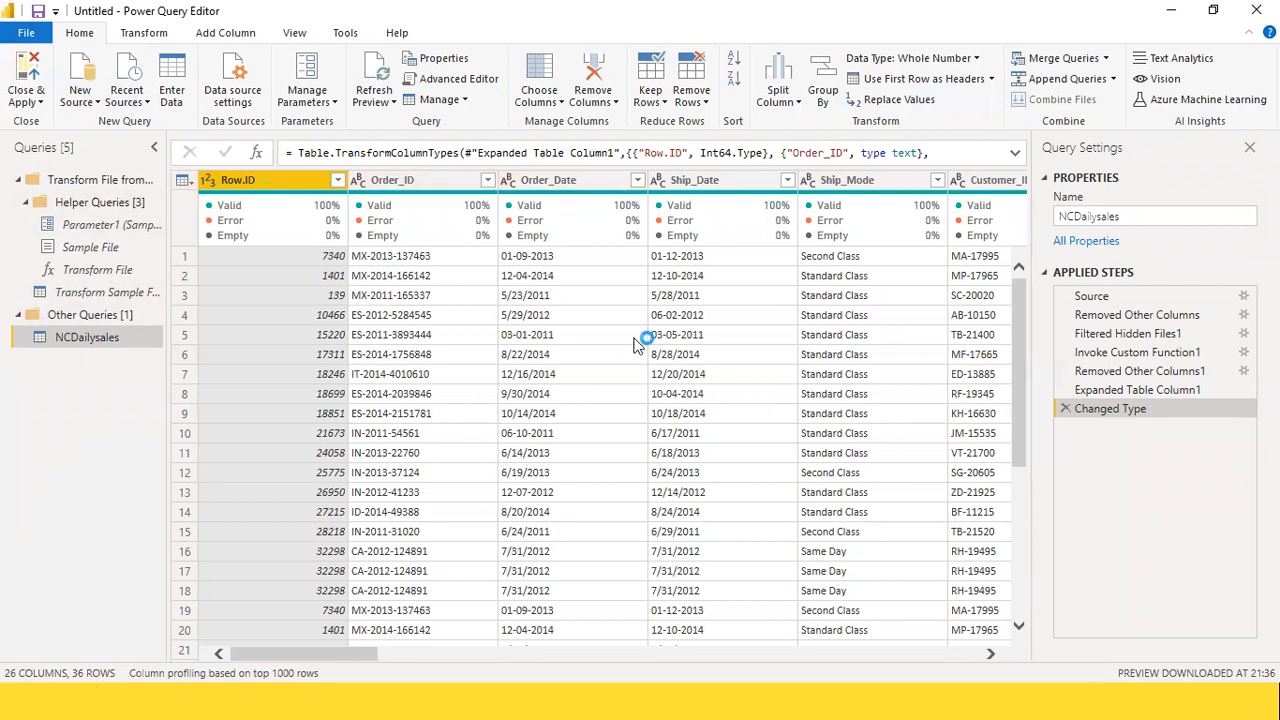
# Count the rows of the NCDailysales table with Count Rows and remove the resulting Counted Rows step
pyautogui.click(145, 33)
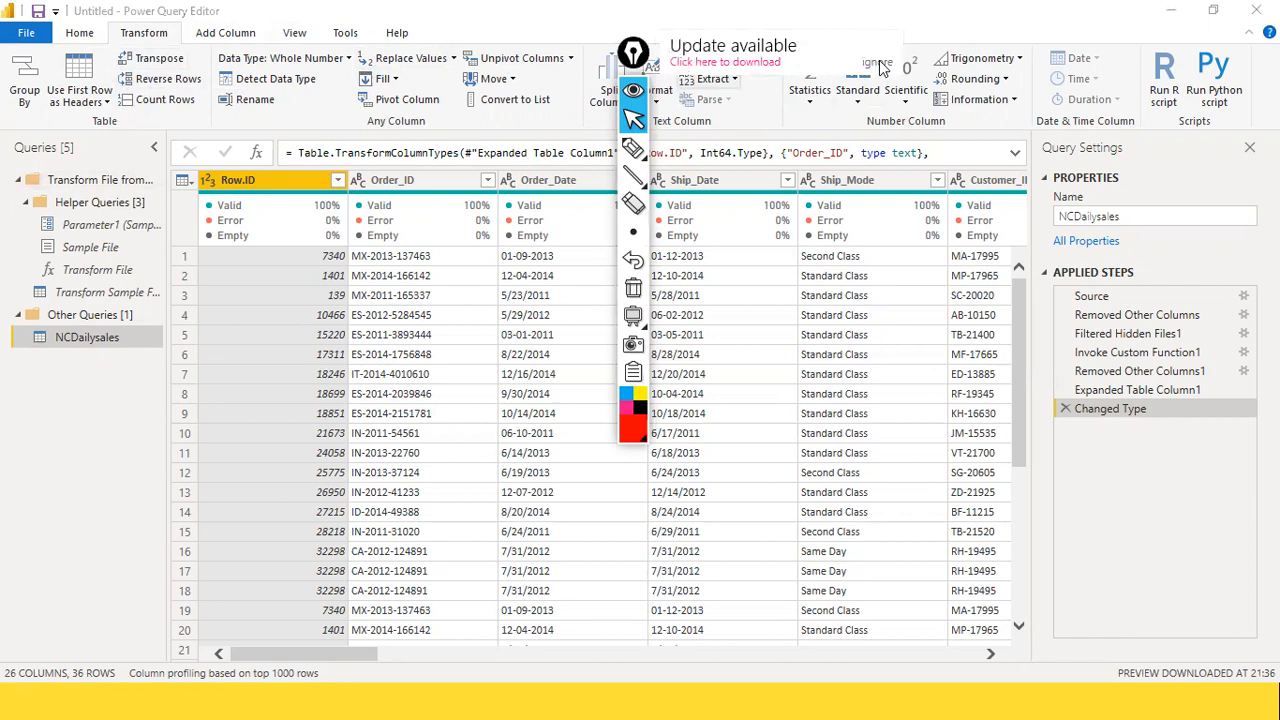
pyautogui.moveTo(630, 58); pyautogui.dragTo(653, 66)
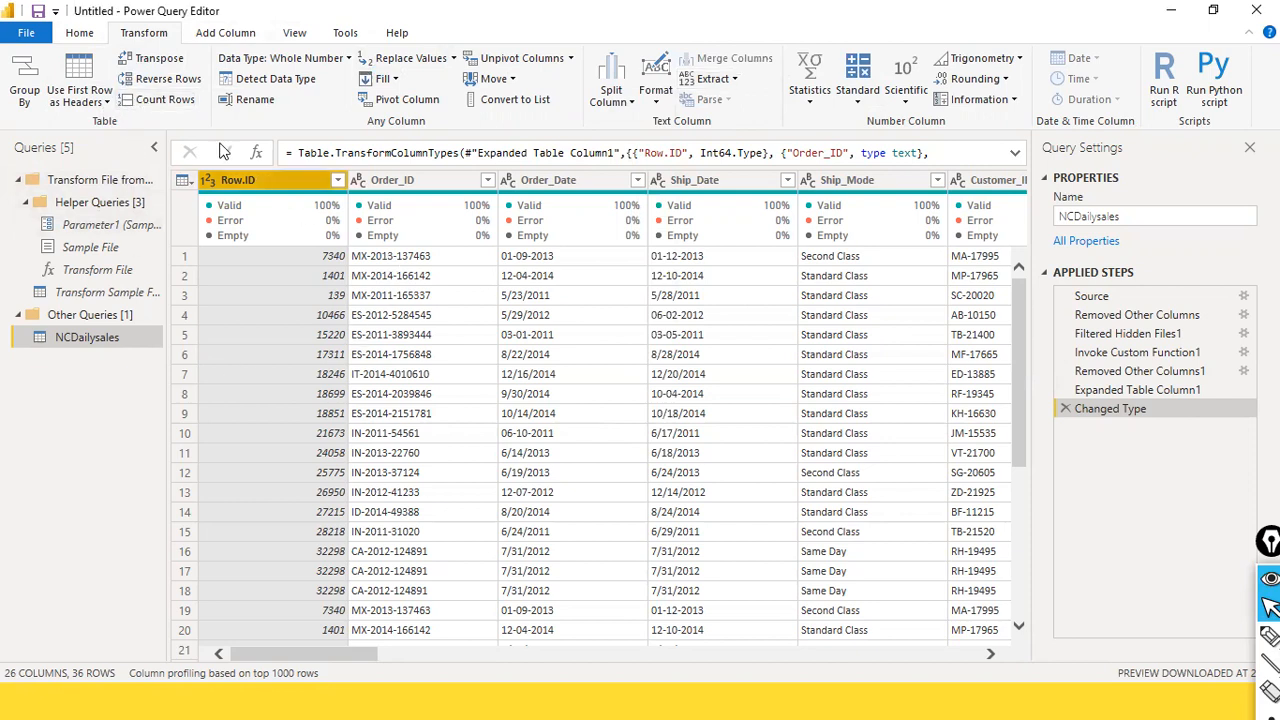
pyautogui.click(158, 100)
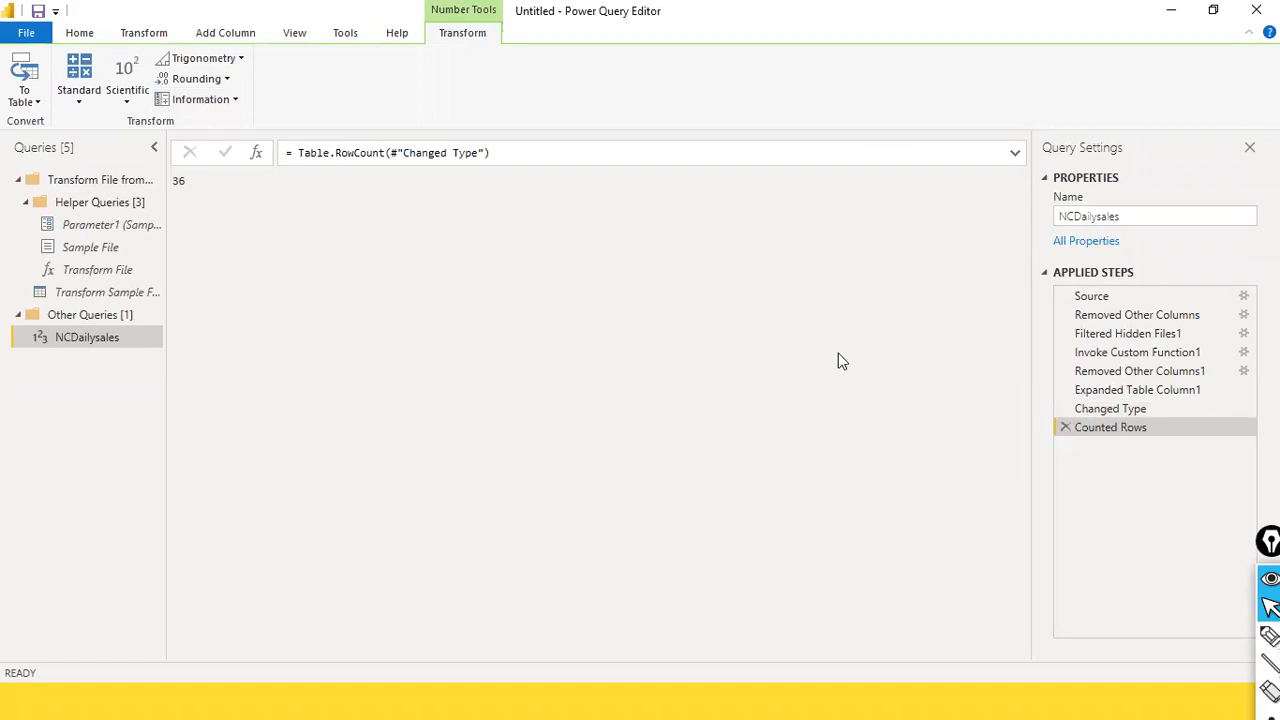
pyautogui.click(1065, 427)
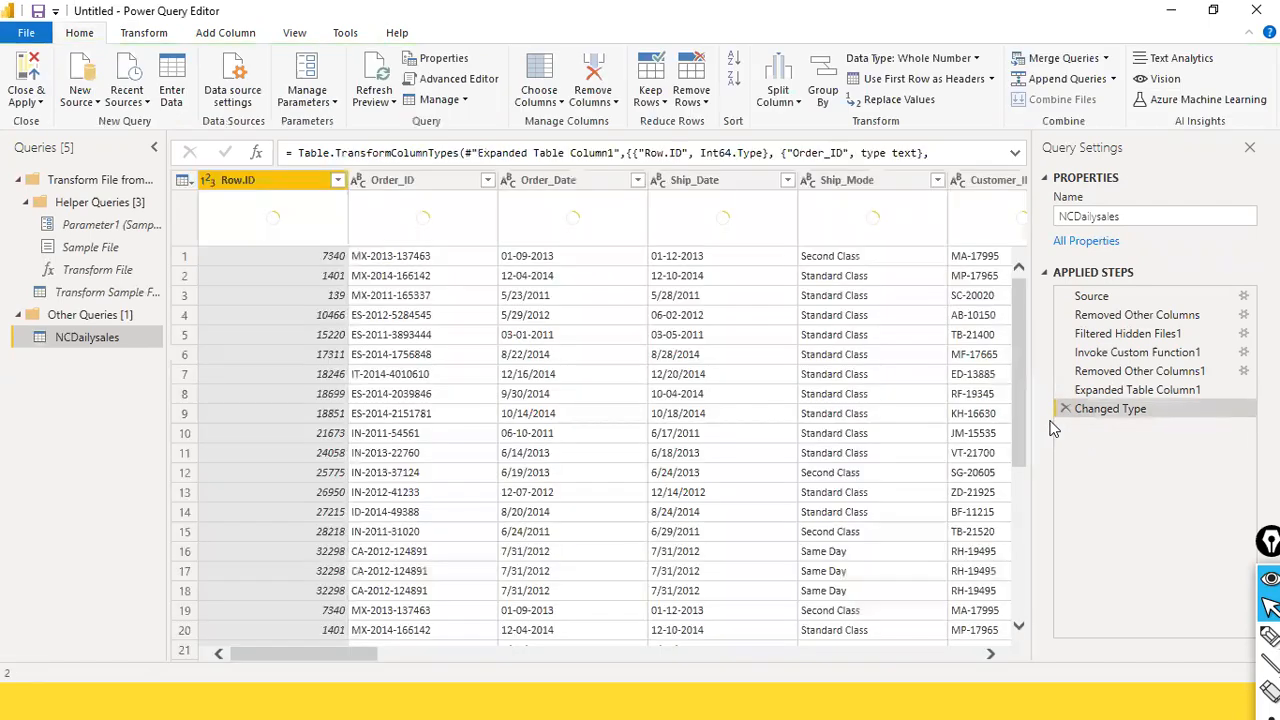
# Switch to File Explorer, open Mar.csv from the NCDailysales folder in Excel, and check its header row and data rows
pyautogui.hotkey('alt', 'Tab')
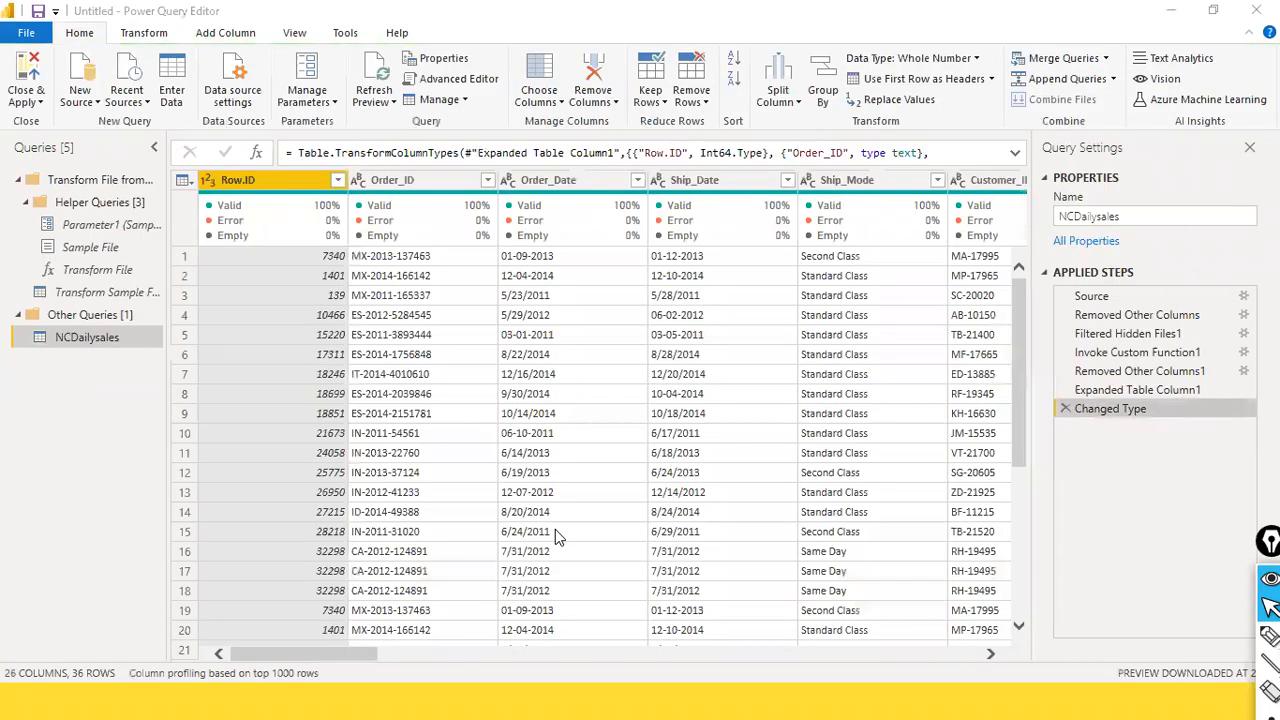
pyautogui.hotkey('alt', 'Tab')
pyautogui.press('Tab')
pyautogui.hotkey('alt', 'Tab')
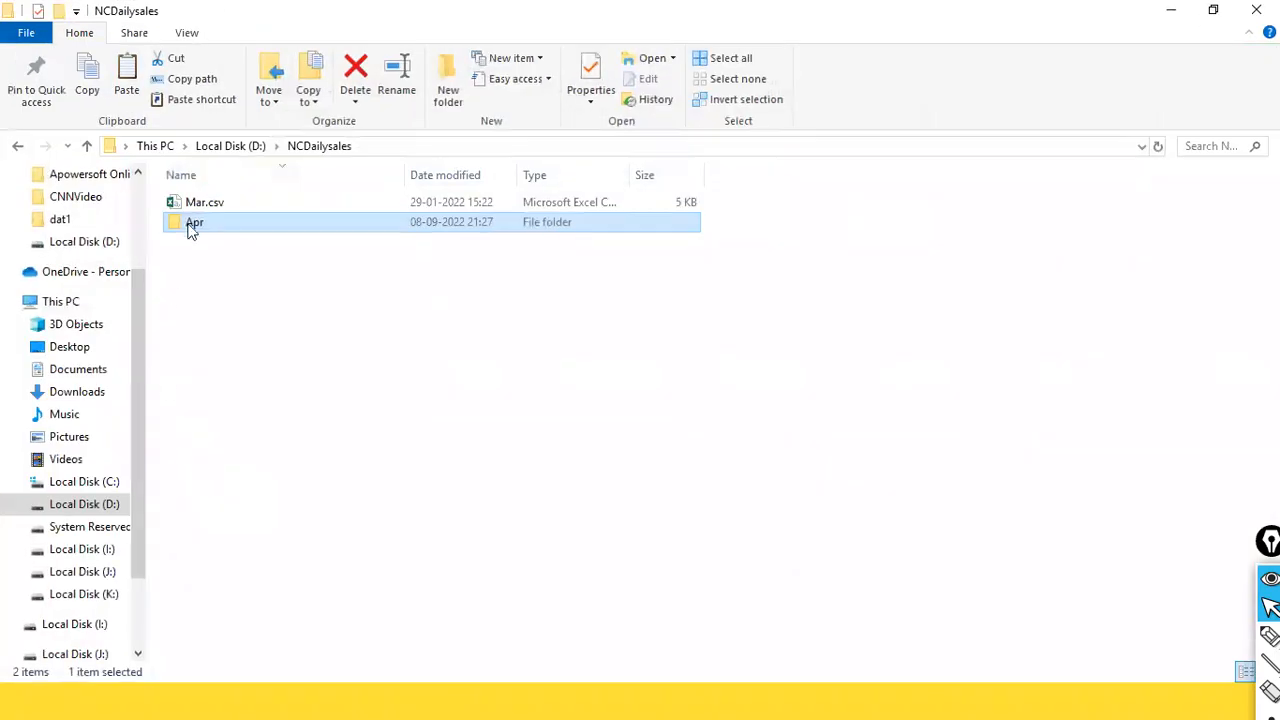
pyautogui.doubleClick(207, 204)
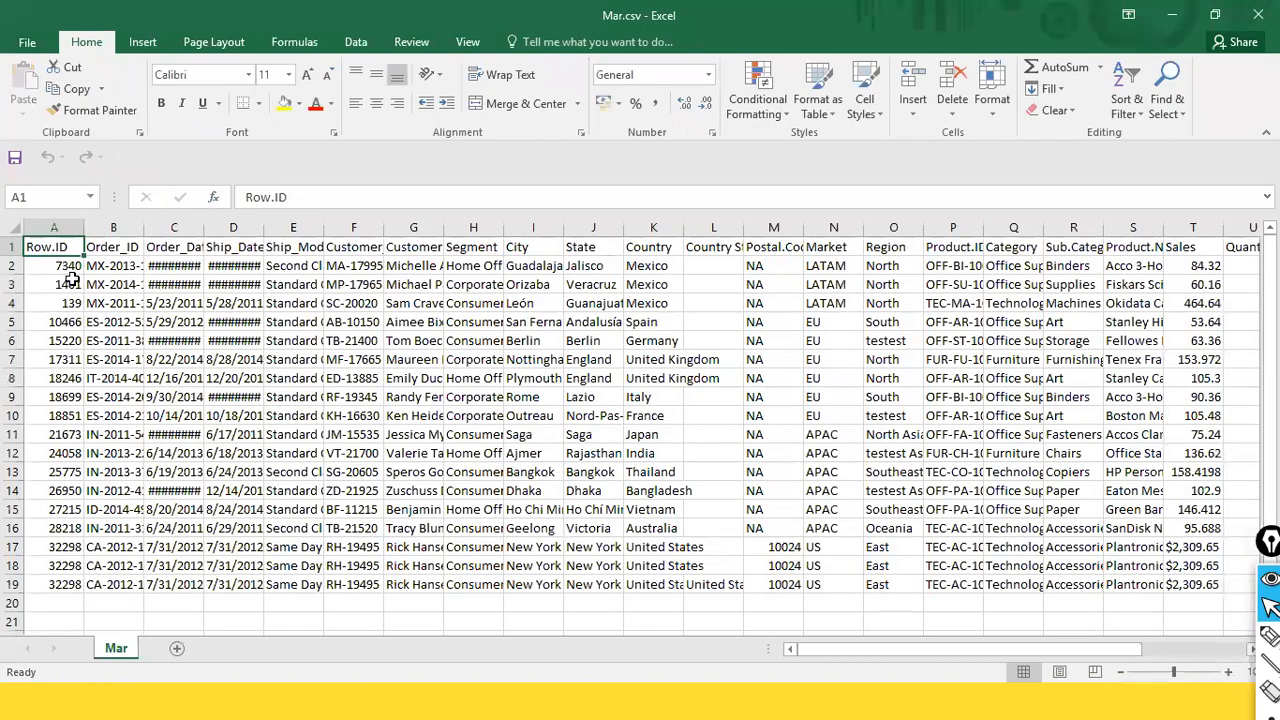
pyautogui.keyDown('shift'); pyautogui.click(52, 587); pyautogui.keyUp('shift')
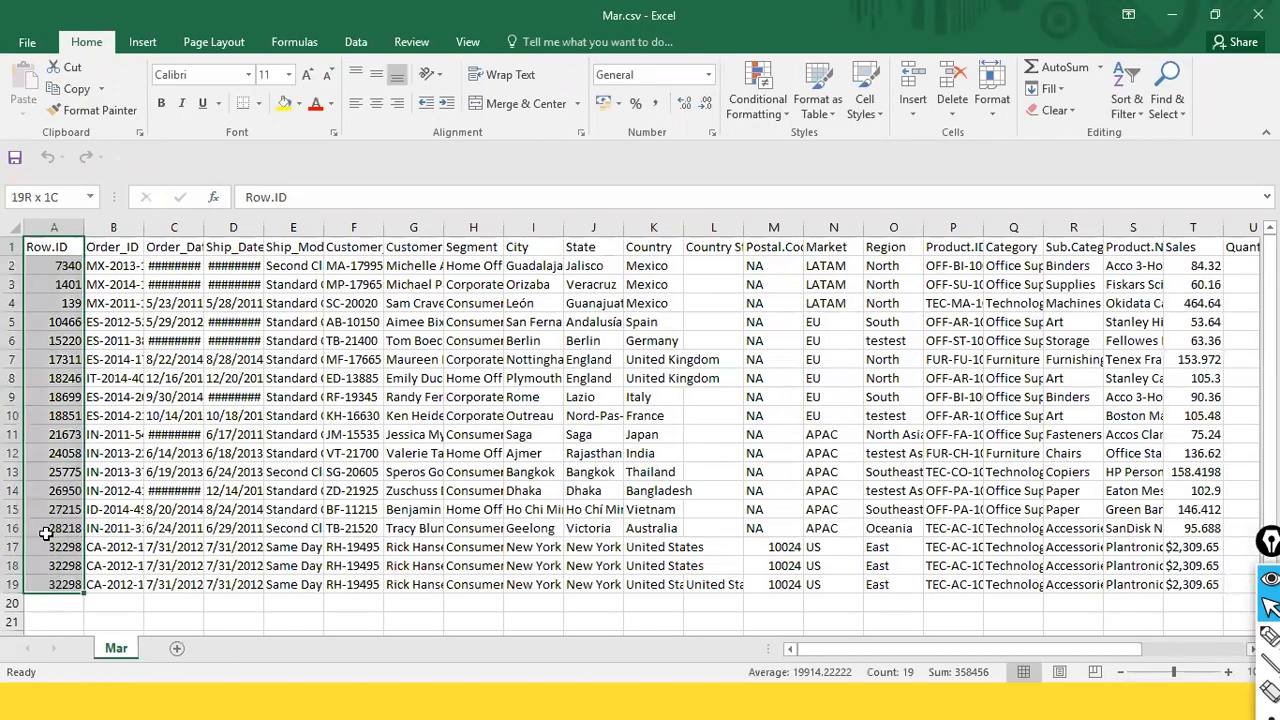
pyautogui.click(14, 247)
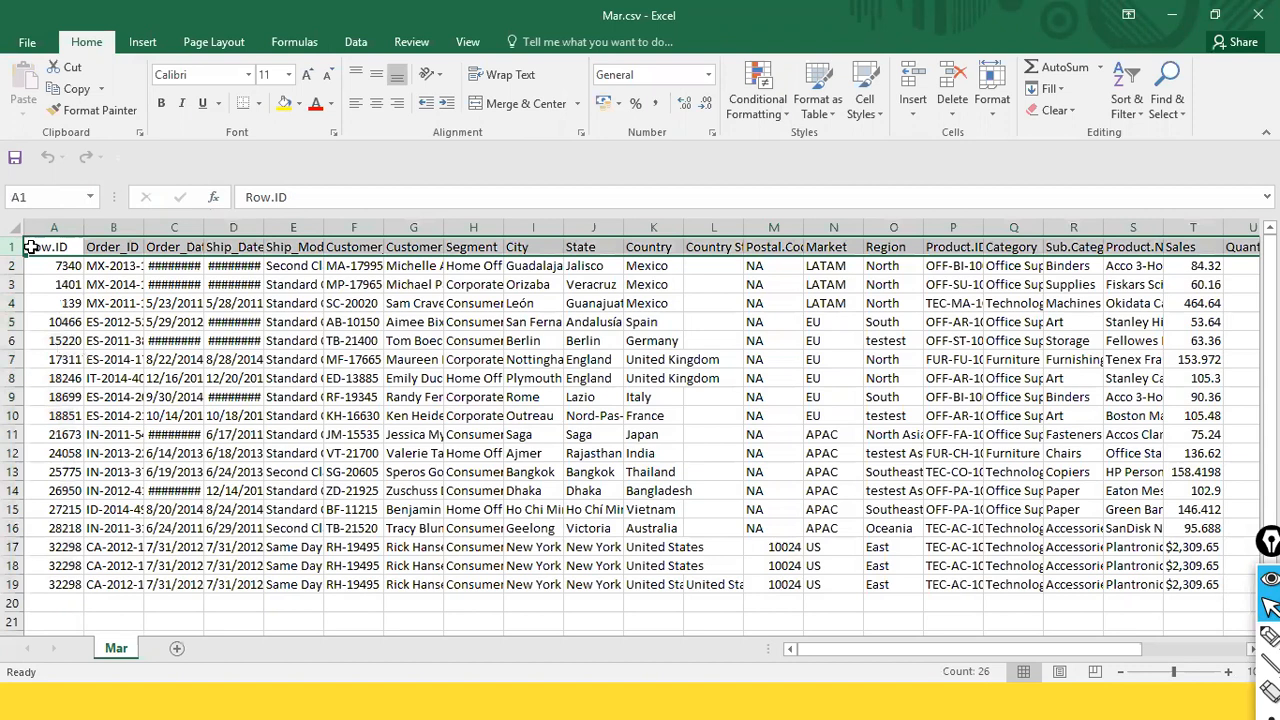
pyautogui.click(62, 264)
pyautogui.keyDown('shift'); pyautogui.click(67, 583); pyautogui.keyUp('shift')
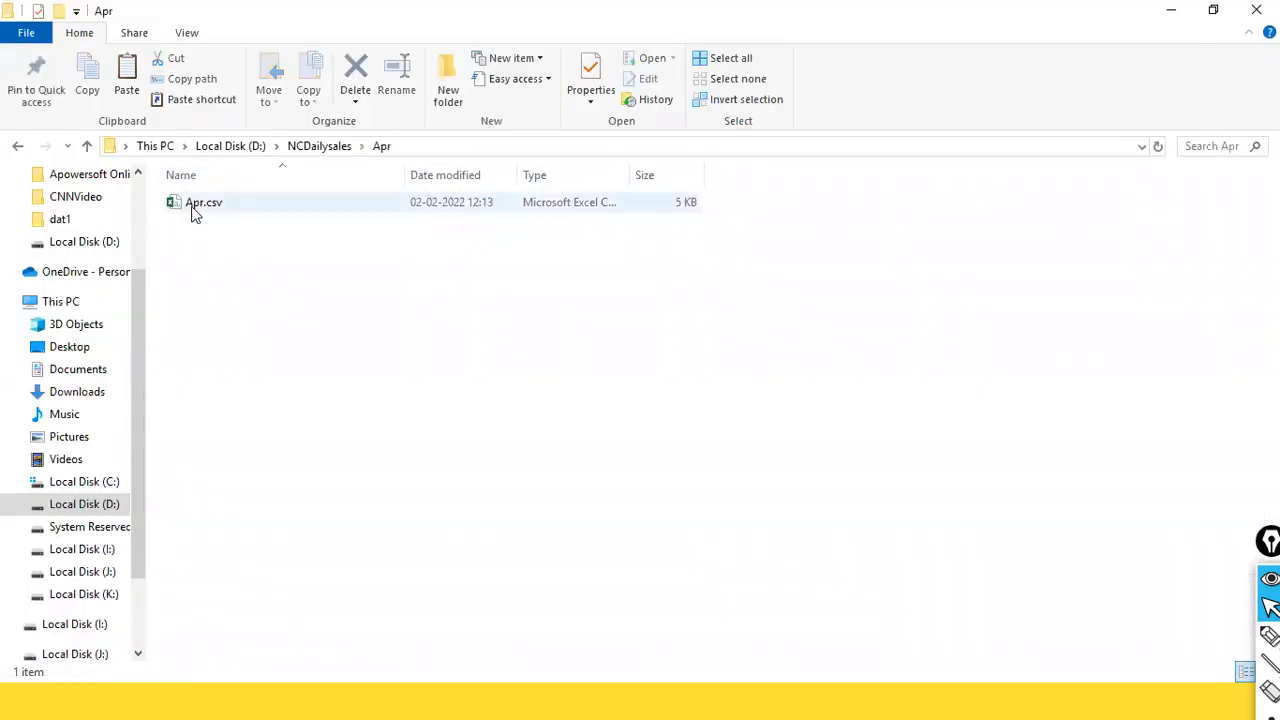
# Open Apr.csv from the Apr subfolder, check its Row.ID column and header row, and close the file
pyautogui.doubleClick(195, 205)
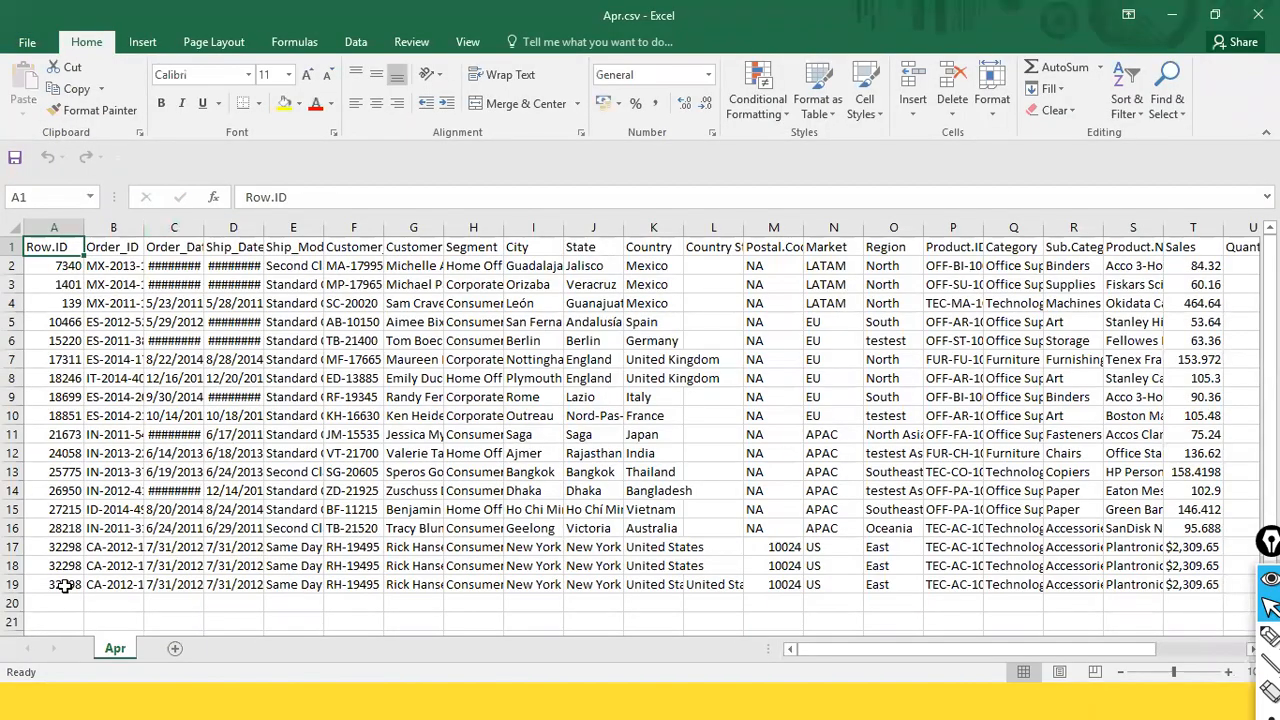
pyautogui.keyDown('shift'); pyautogui.click(63, 587); pyautogui.keyUp('shift')
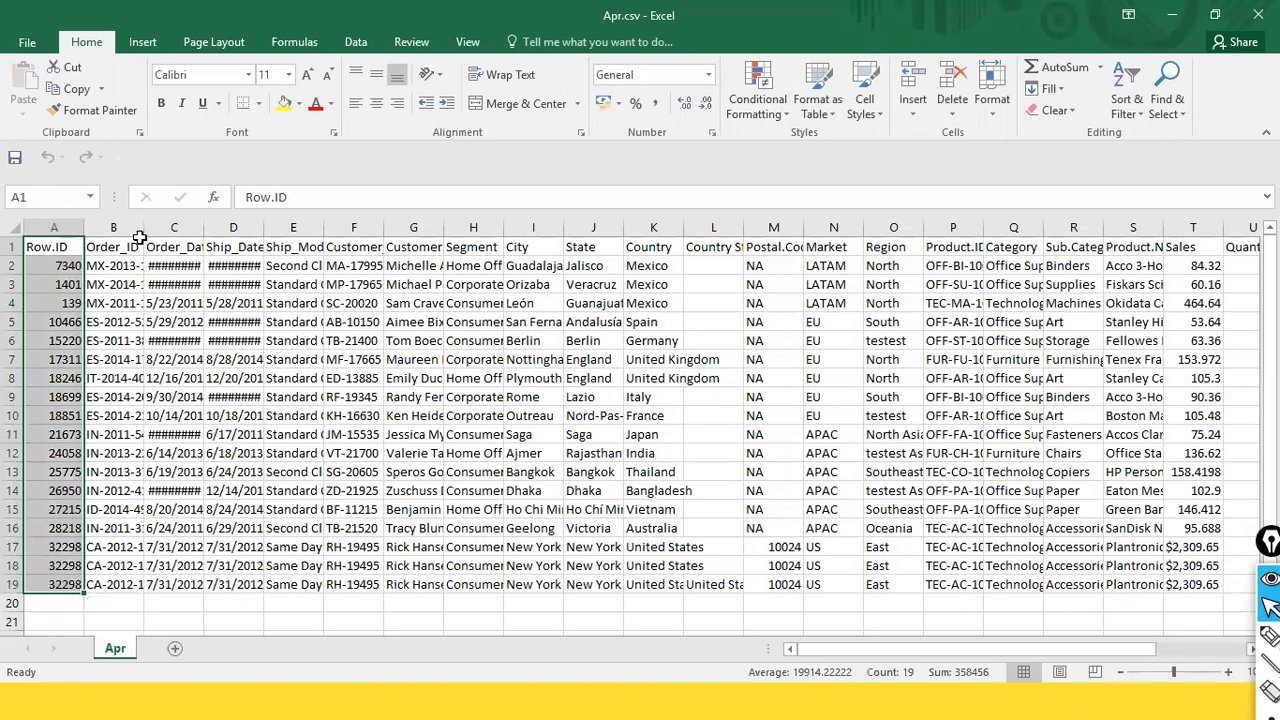
pyautogui.click(346, 250)
pyautogui.click(77, 245)
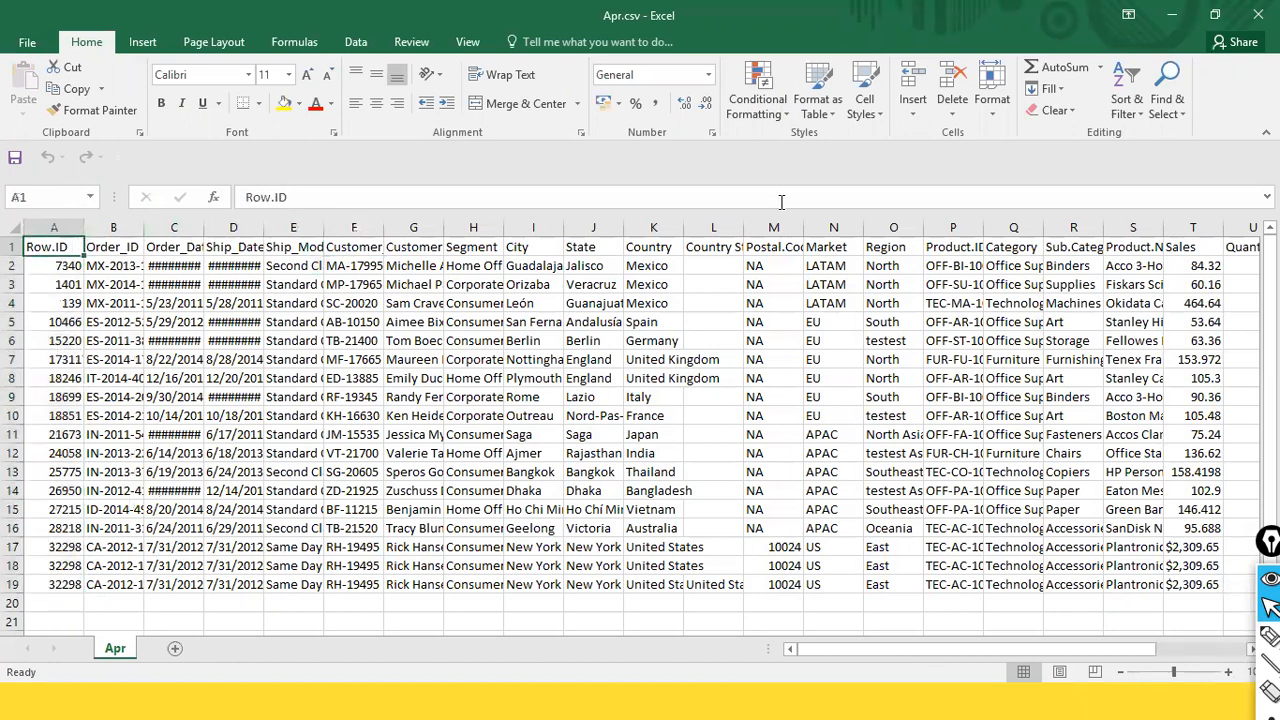
pyautogui.keyDown('shift'); pyautogui.click(940, 248); pyautogui.keyUp('shift')
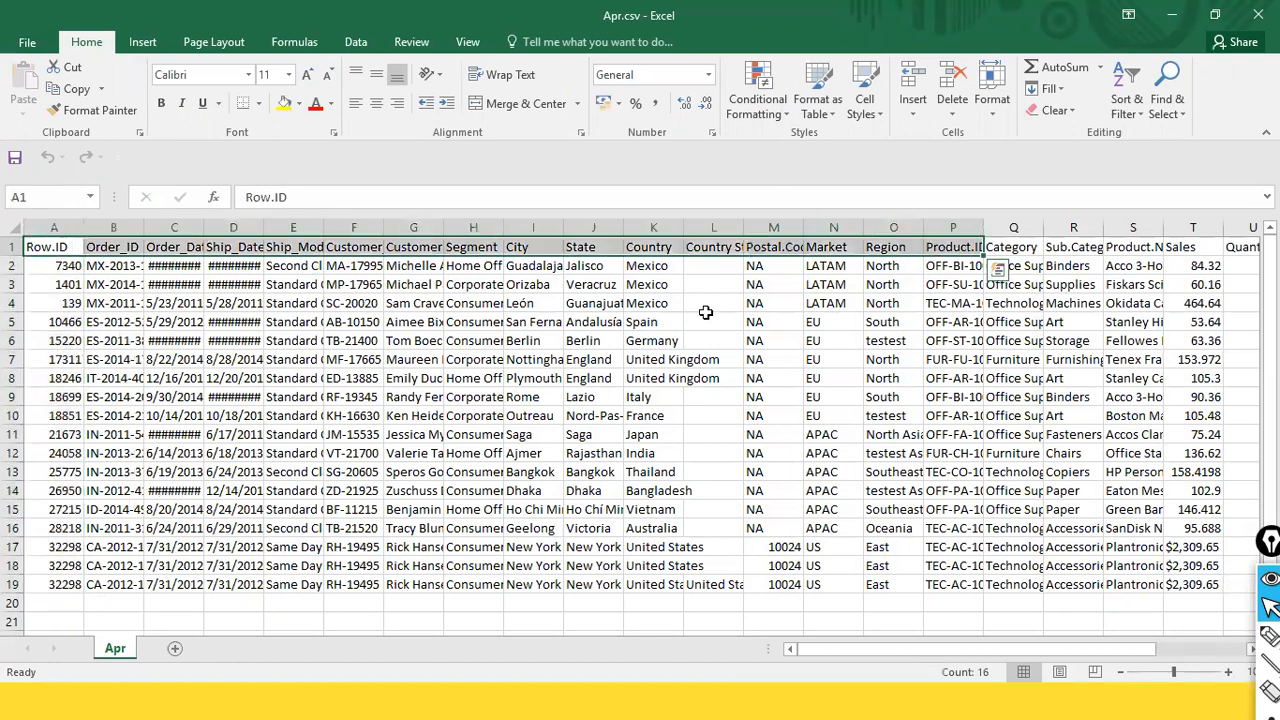
pyautogui.click(72, 588)
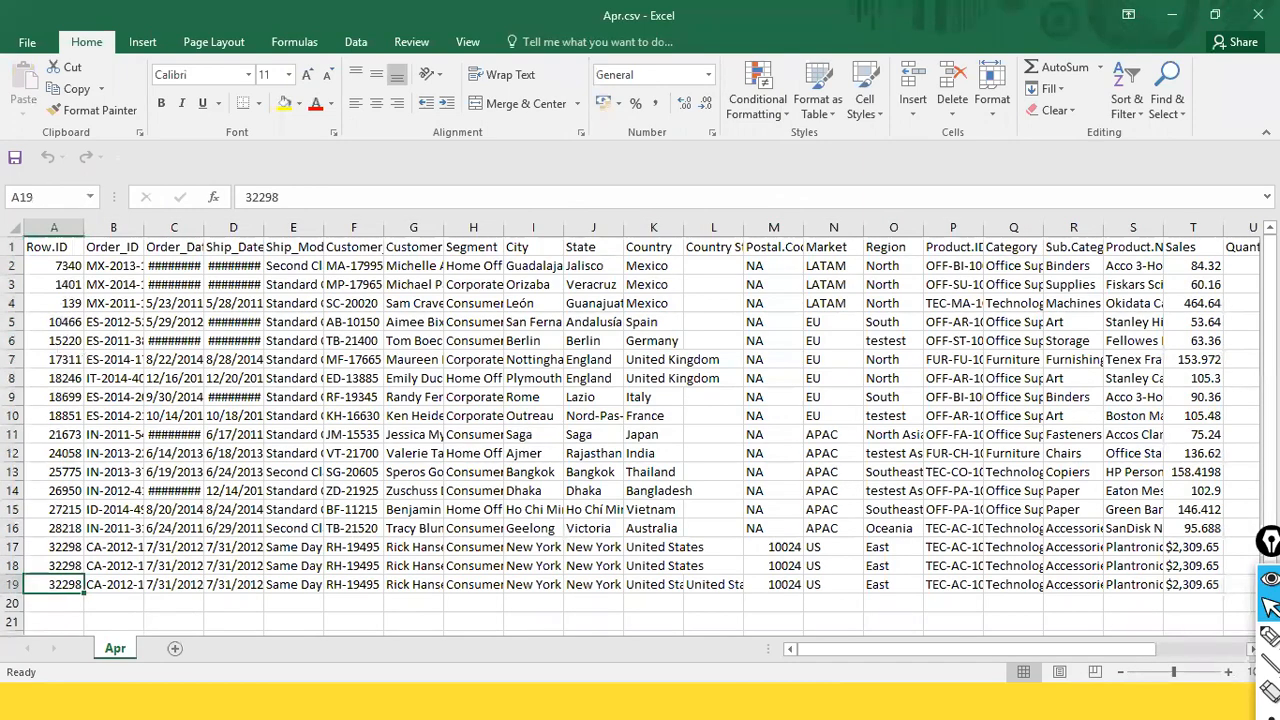
pyautogui.click(1258, 15)
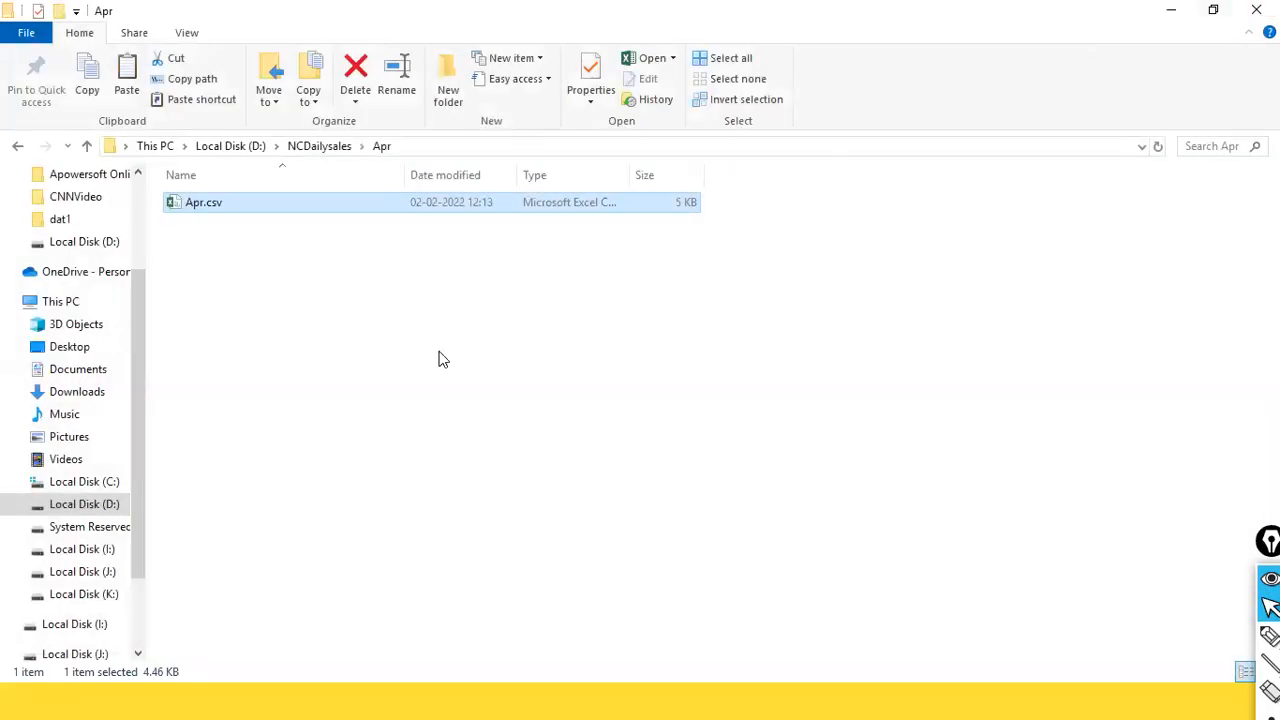
# Return to Power Query Editor and review the combined NCDailysales rows down to the last one
pyautogui.hotkey('alt', 'Tab')
pyautogui.hotkey('alt', 'Tab')
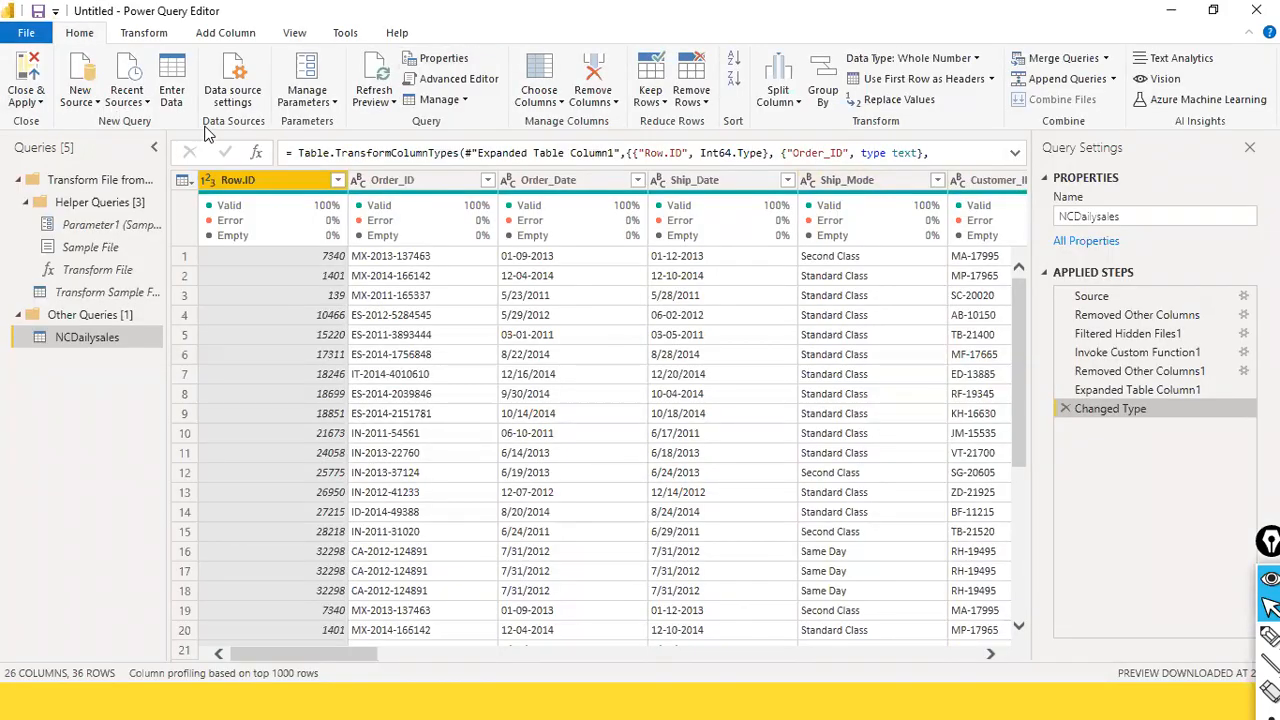
pyautogui.click(150, 34)
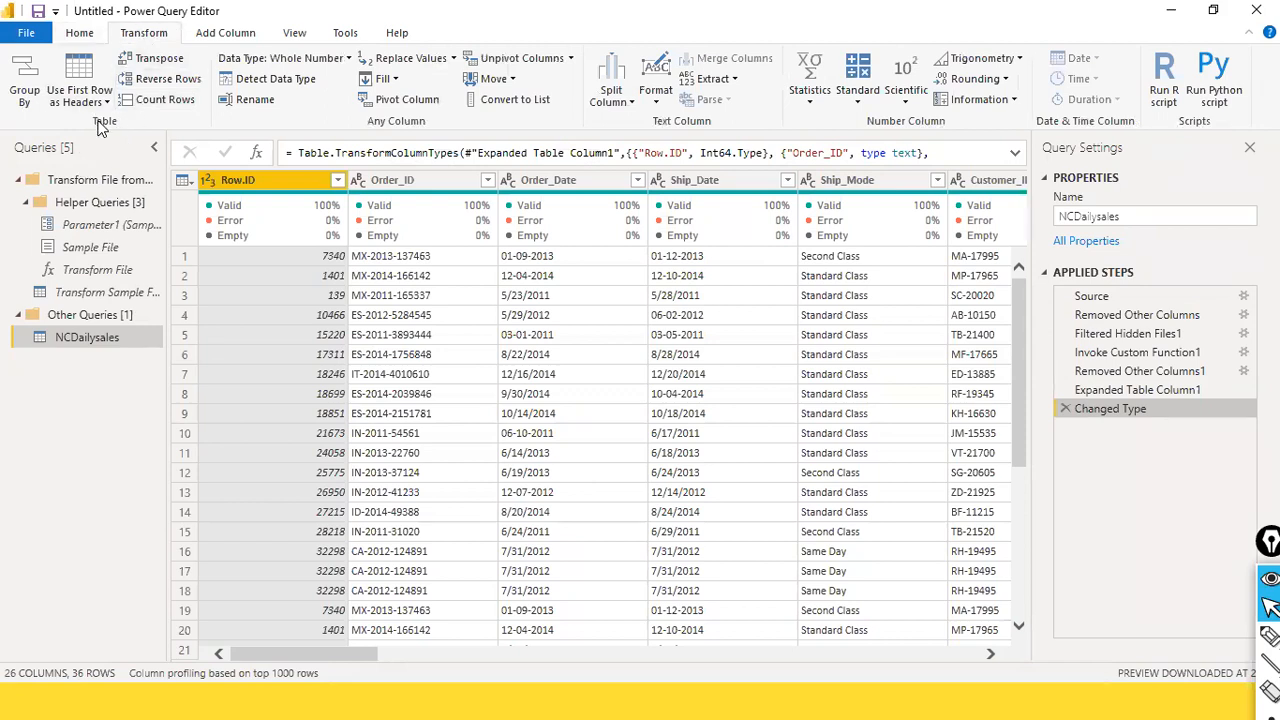
pyautogui.moveTo(244, 212)
pyautogui.scroll(-5, 729, 397)
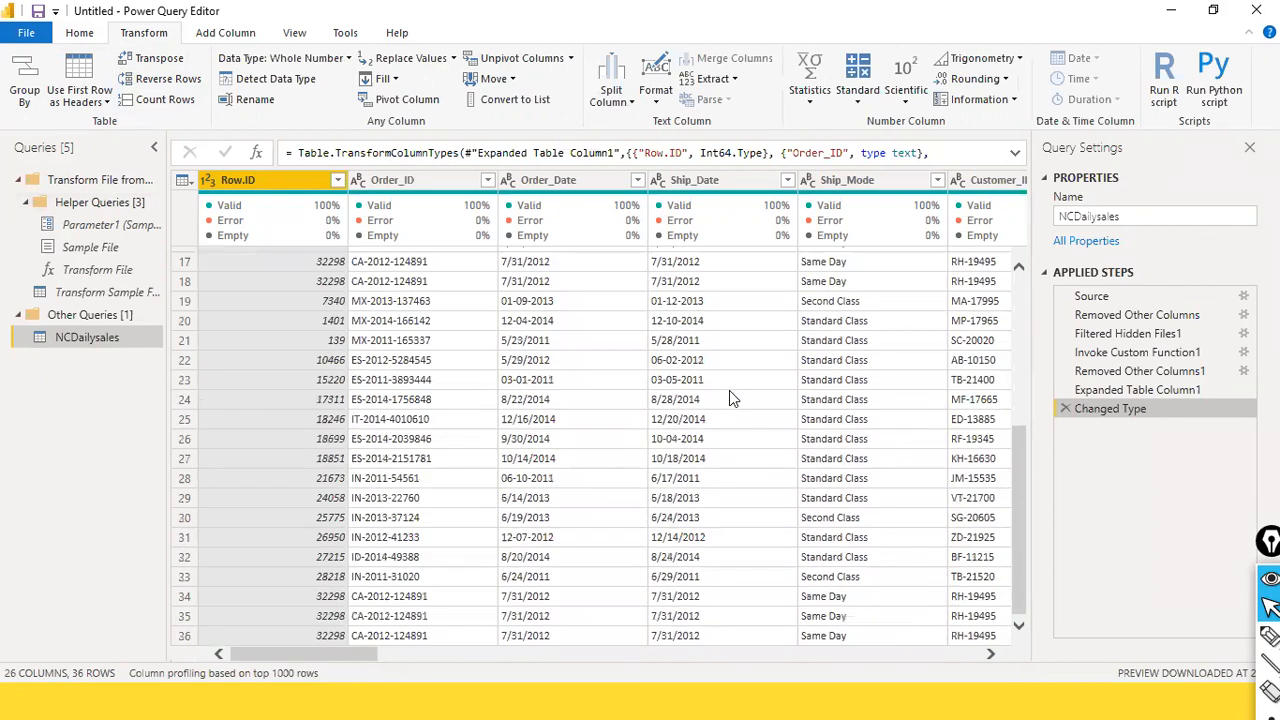
pyautogui.scroll(3, 729, 397)
pyautogui.scroll(2, 729, 397)
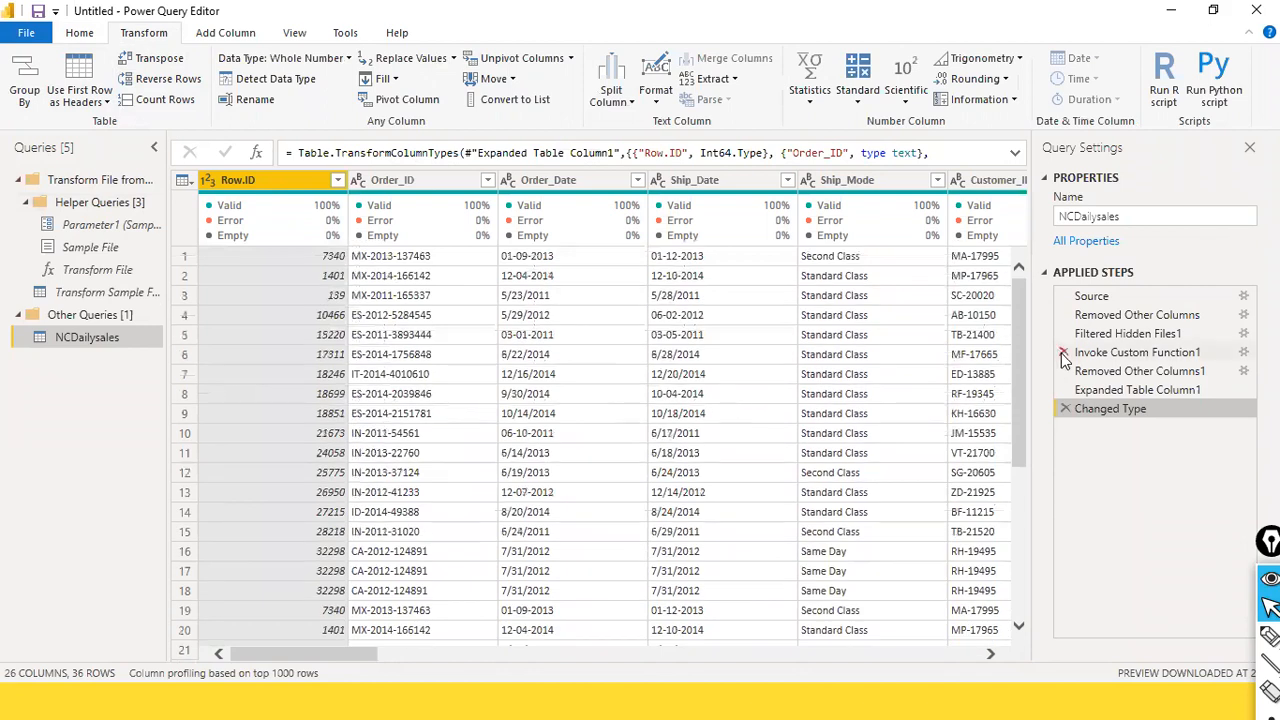
# Examine the applied steps of NCDailysales from Expanded Table Column1 back to Filtered Hidden Files1
pyautogui.click(1128, 390)
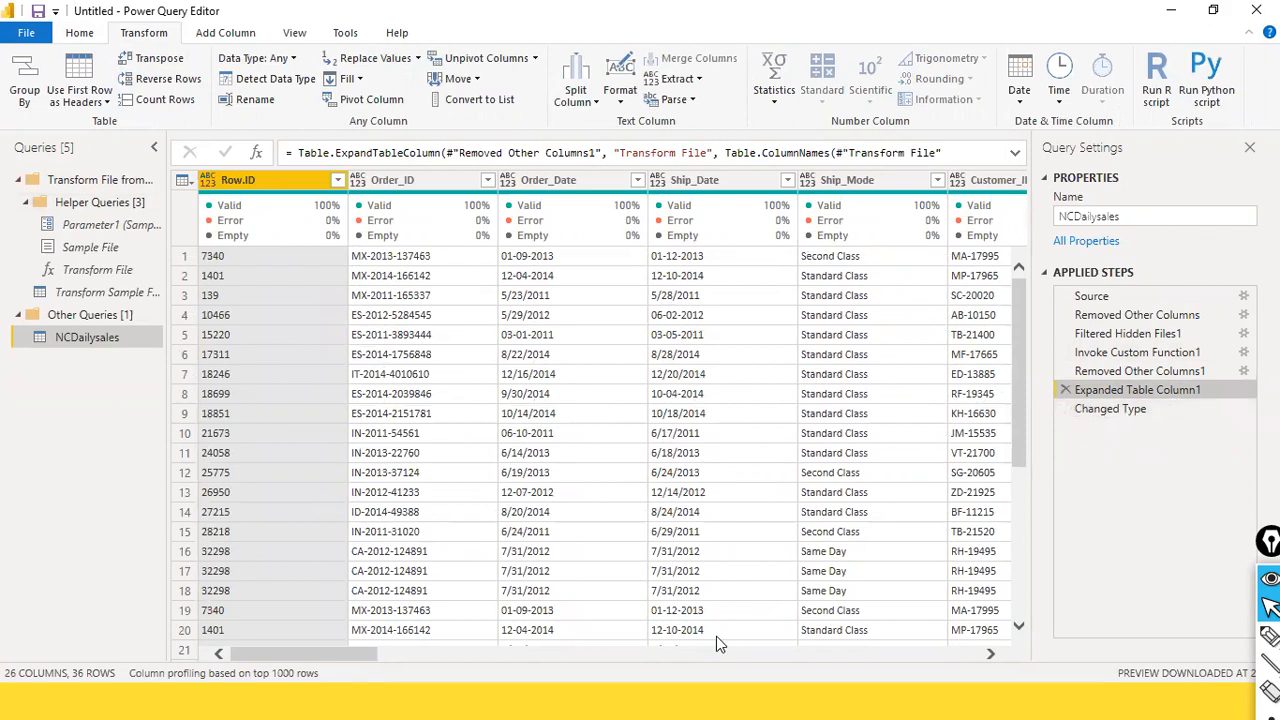
pyautogui.moveTo(356, 655); pyautogui.dragTo(317, 640)
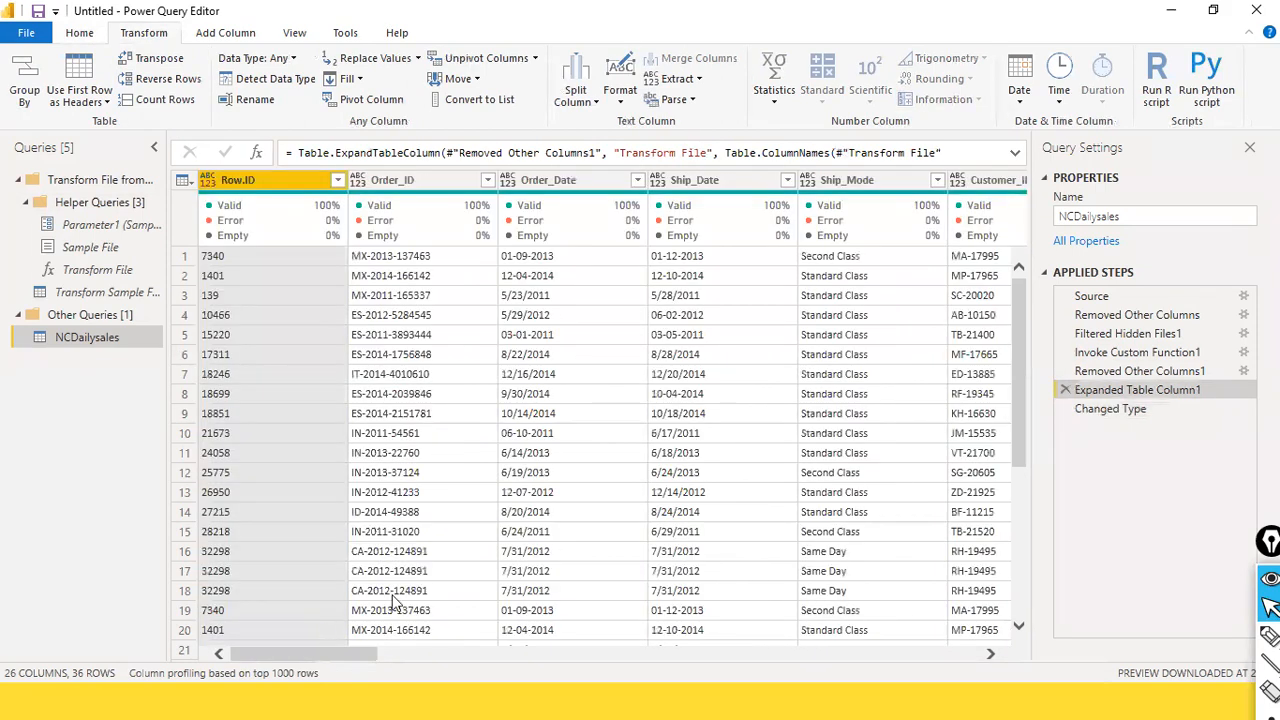
pyautogui.click(1114, 372)
pyautogui.click(1118, 357)
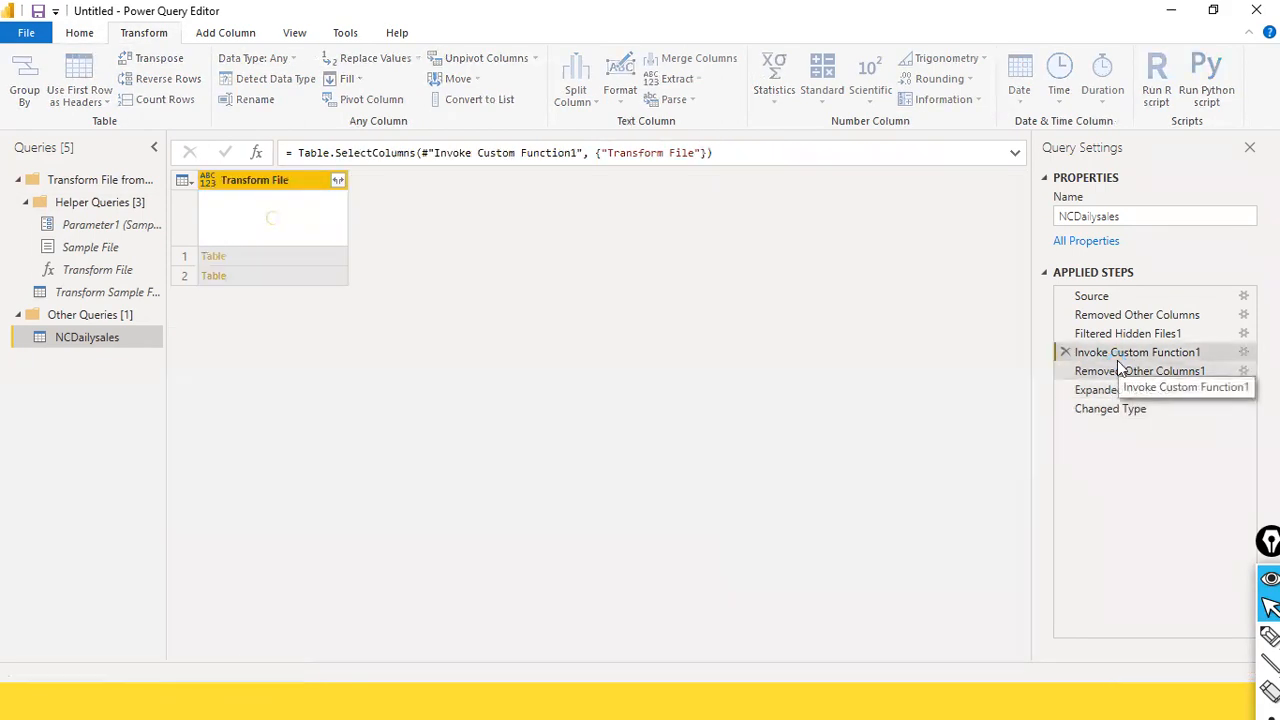
pyautogui.click(1118, 360)
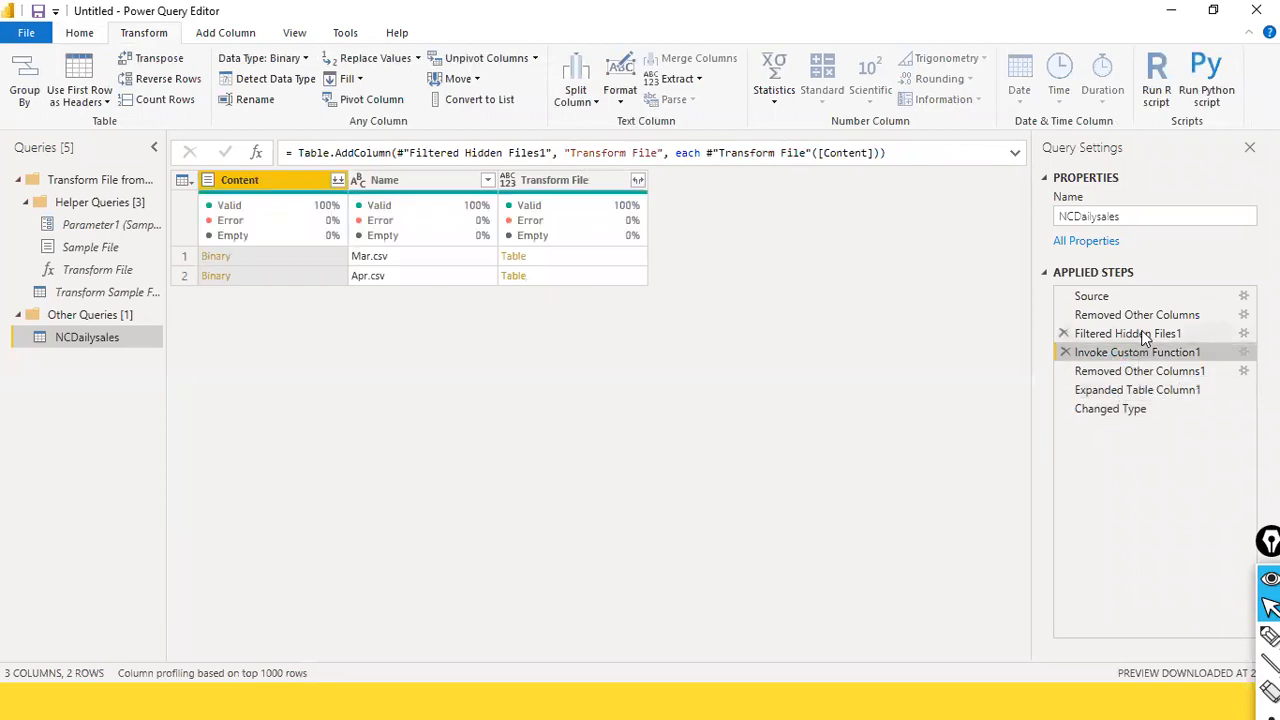
pyautogui.click(1143, 336)
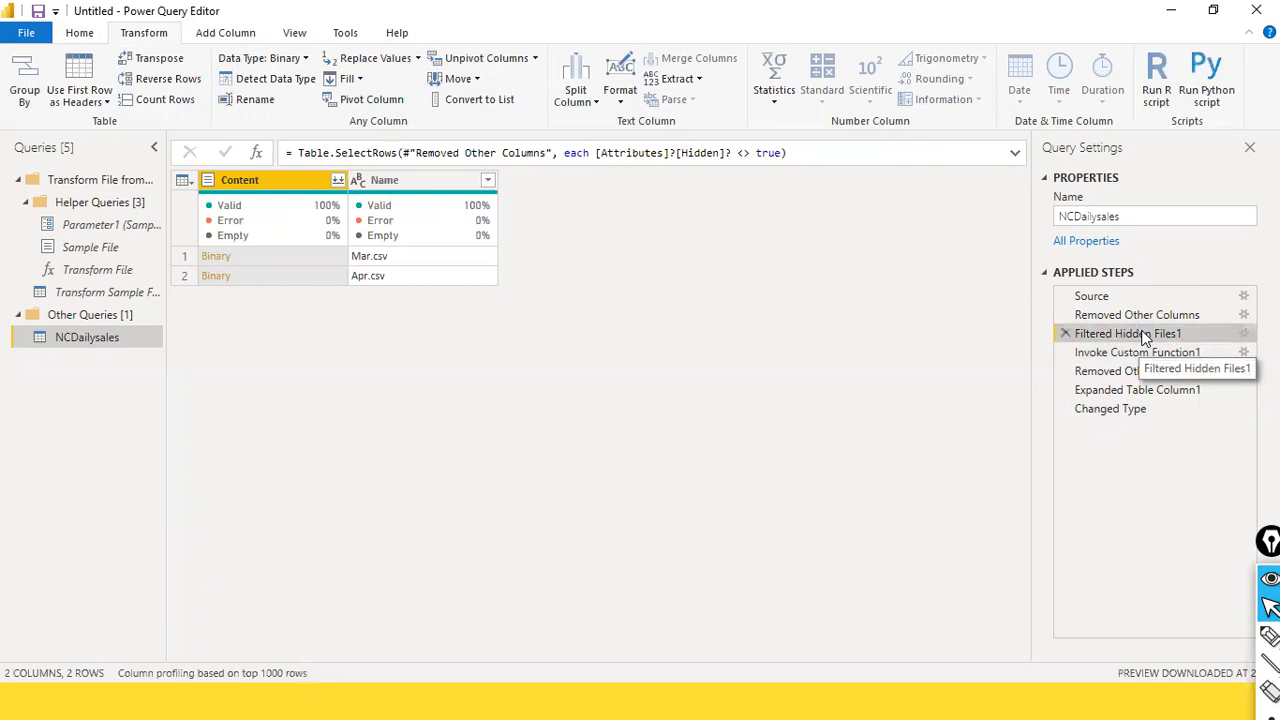
# Examine the full Invoke Custom Function1 formula and the applied steps following it, ending on Changed Type
pyautogui.click(1142, 352)
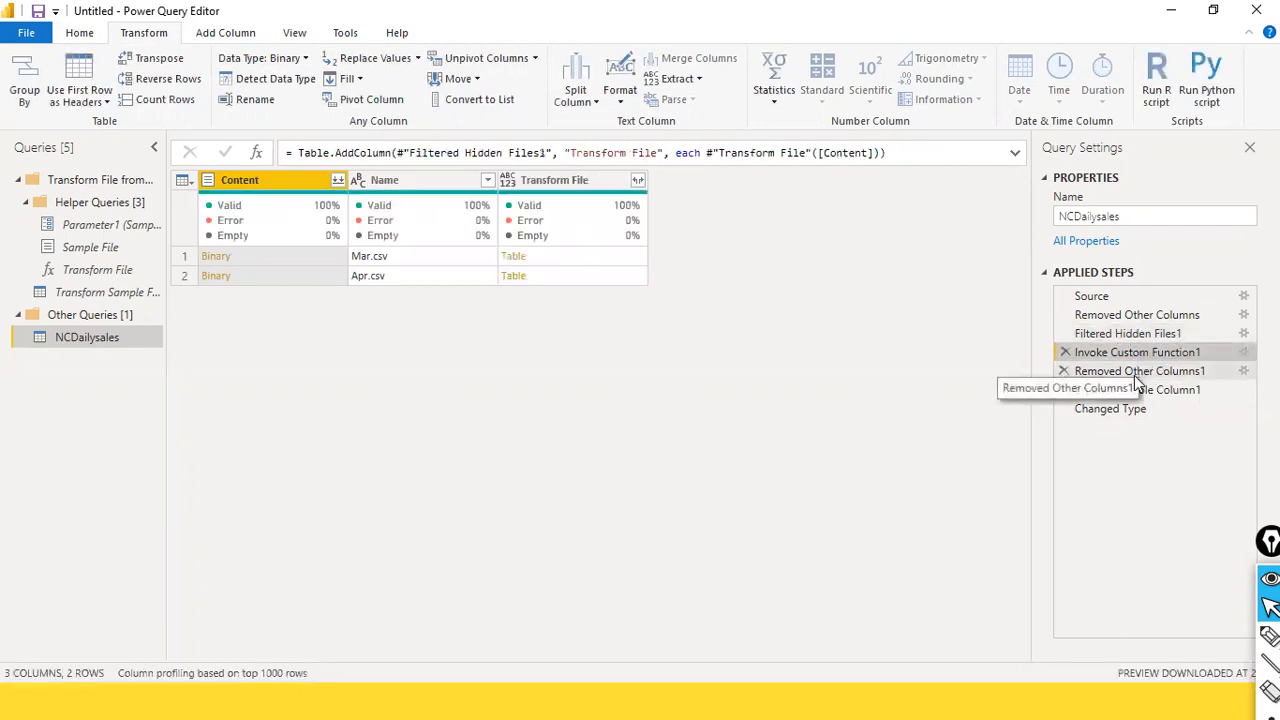
pyautogui.click(1018, 156)
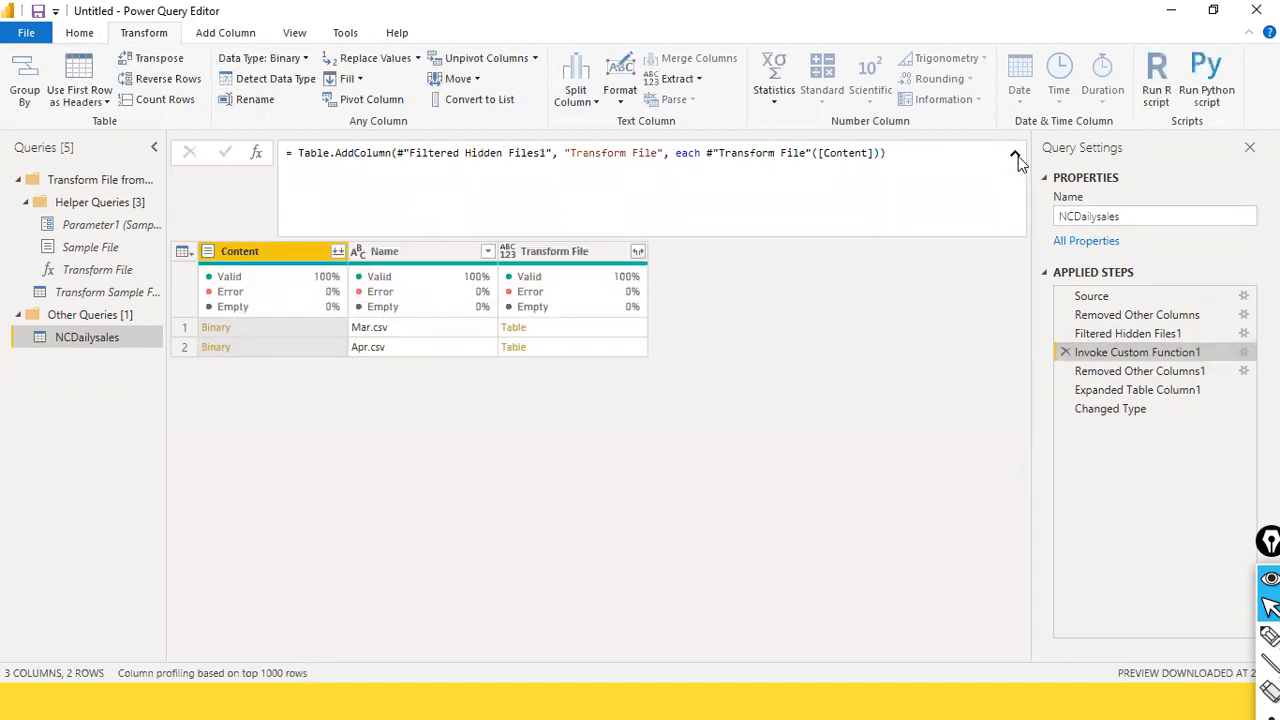
pyautogui.click(1018, 156)
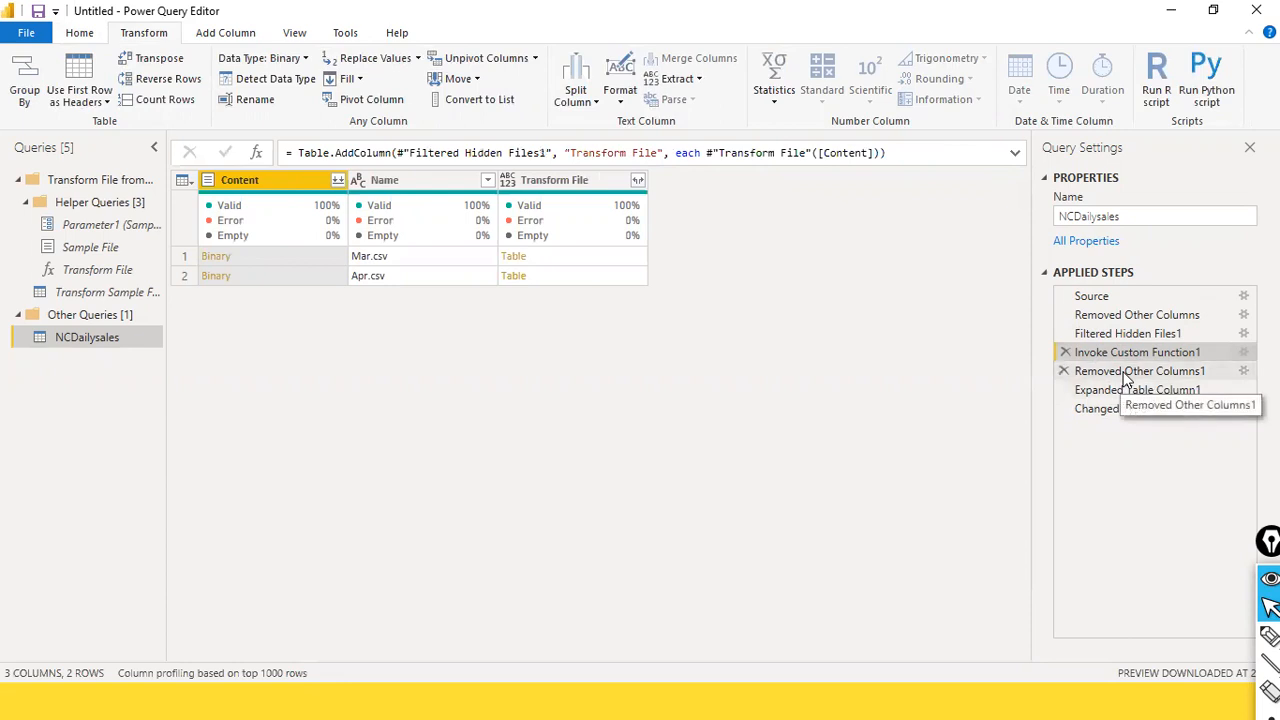
pyautogui.click(1125, 373)
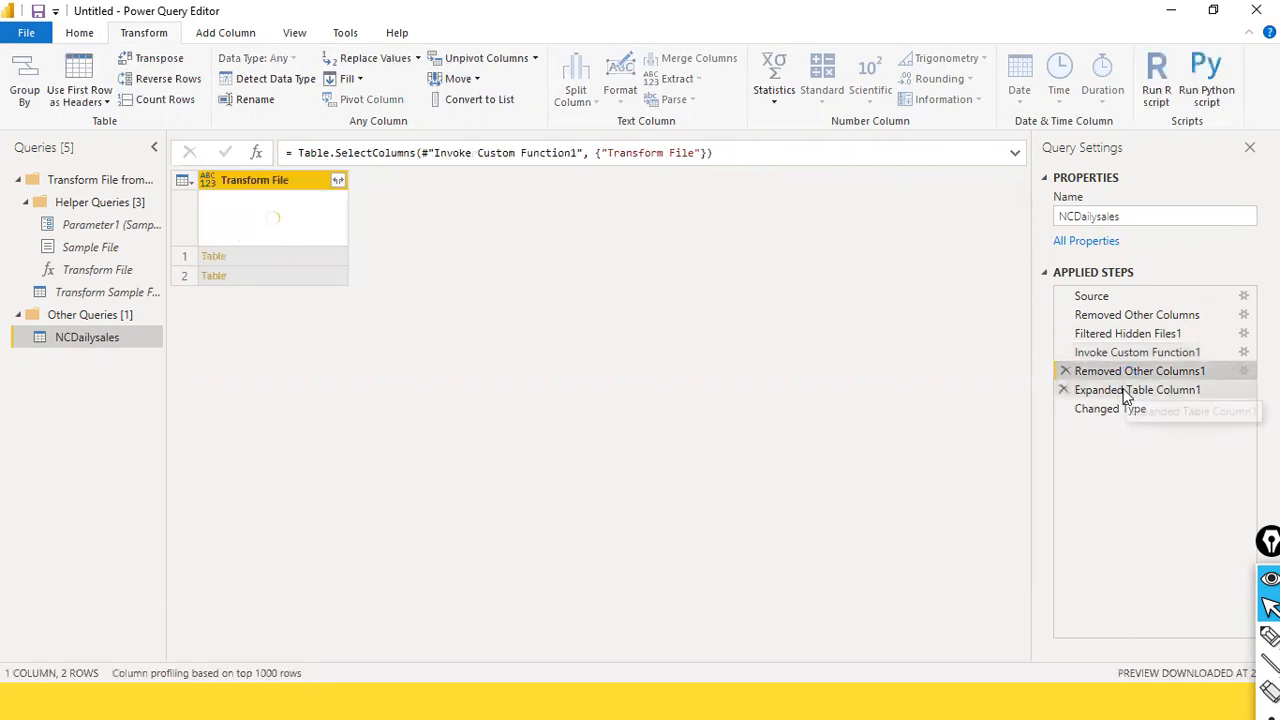
pyautogui.click(1125, 392)
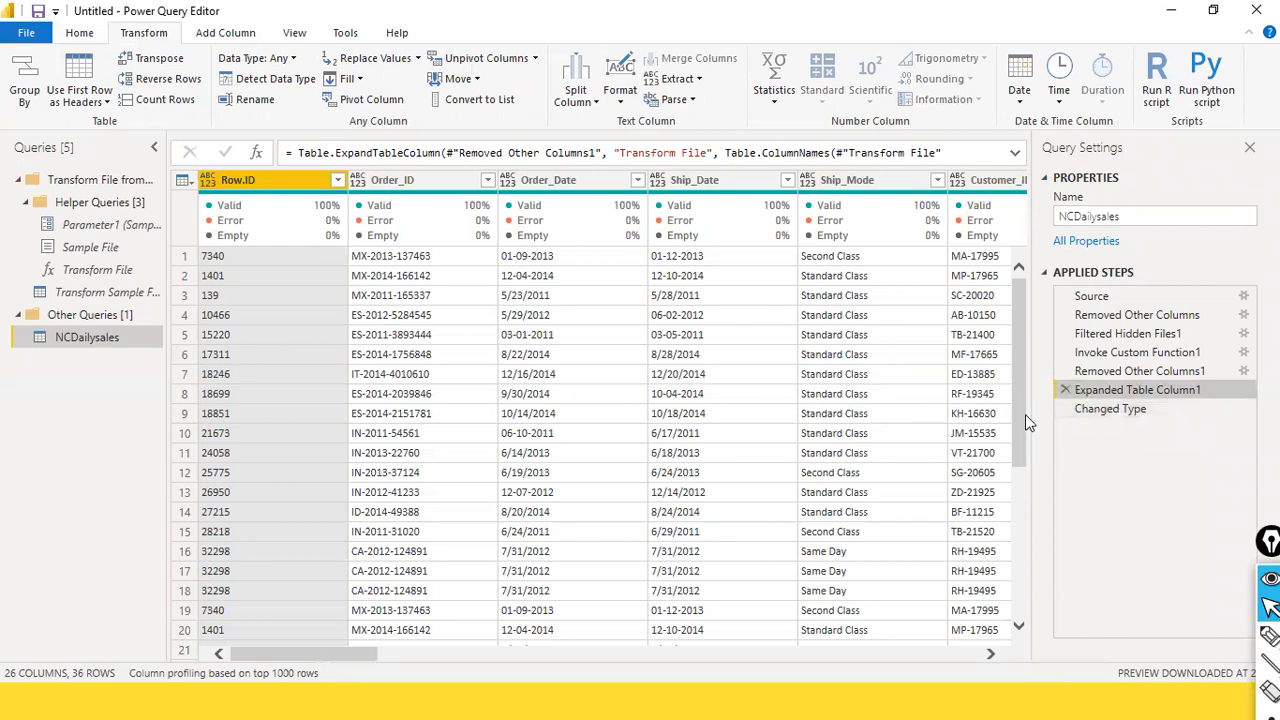
pyautogui.click(1128, 414)
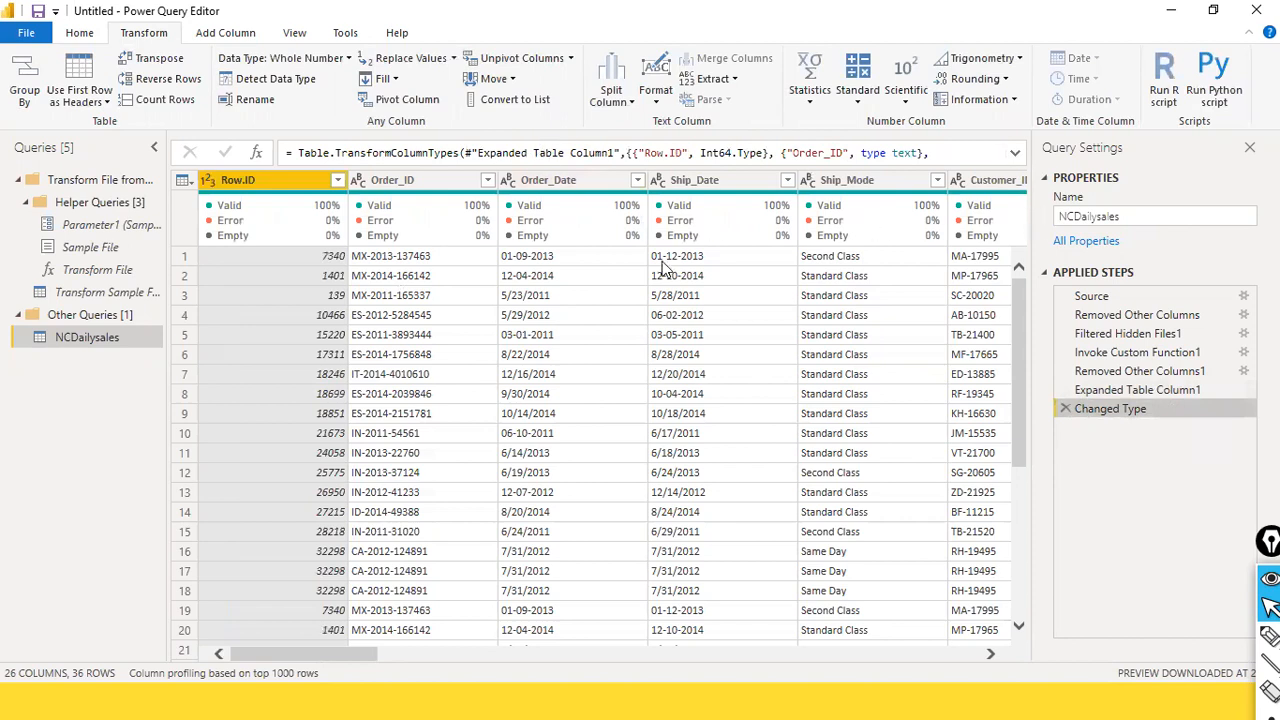
# Compare the columns of the NCDailysales query with those of the Transform Sample File query
pyautogui.moveTo(817, 242)
pyautogui.moveTo(287, 652); pyautogui.dragTo(70, 630)
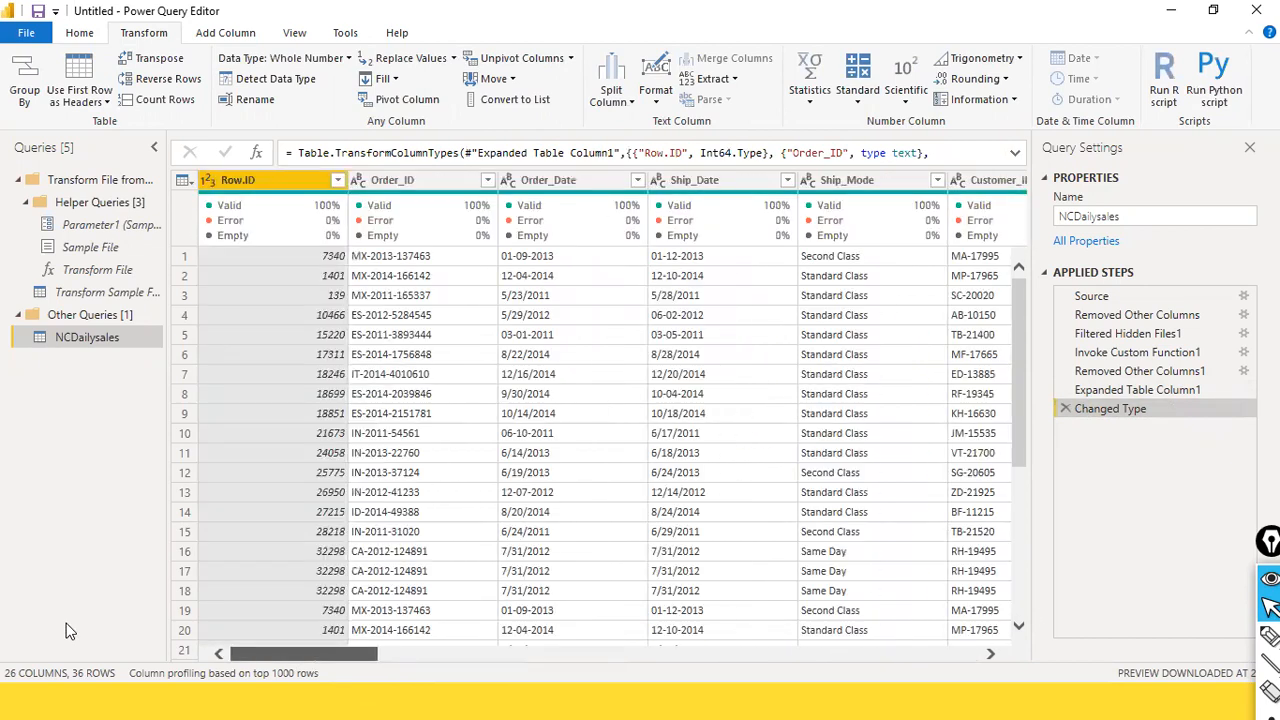
pyautogui.click(100, 293)
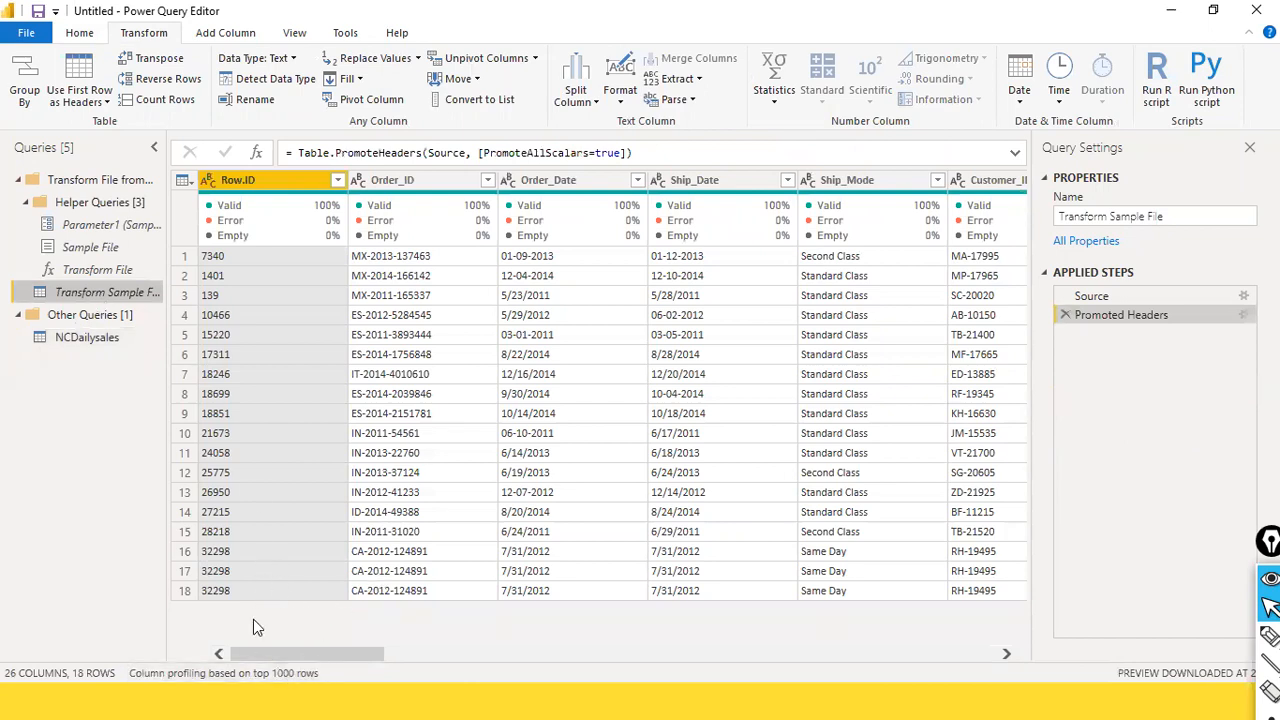
pyautogui.moveTo(251, 654); pyautogui.dragTo(135, 639)
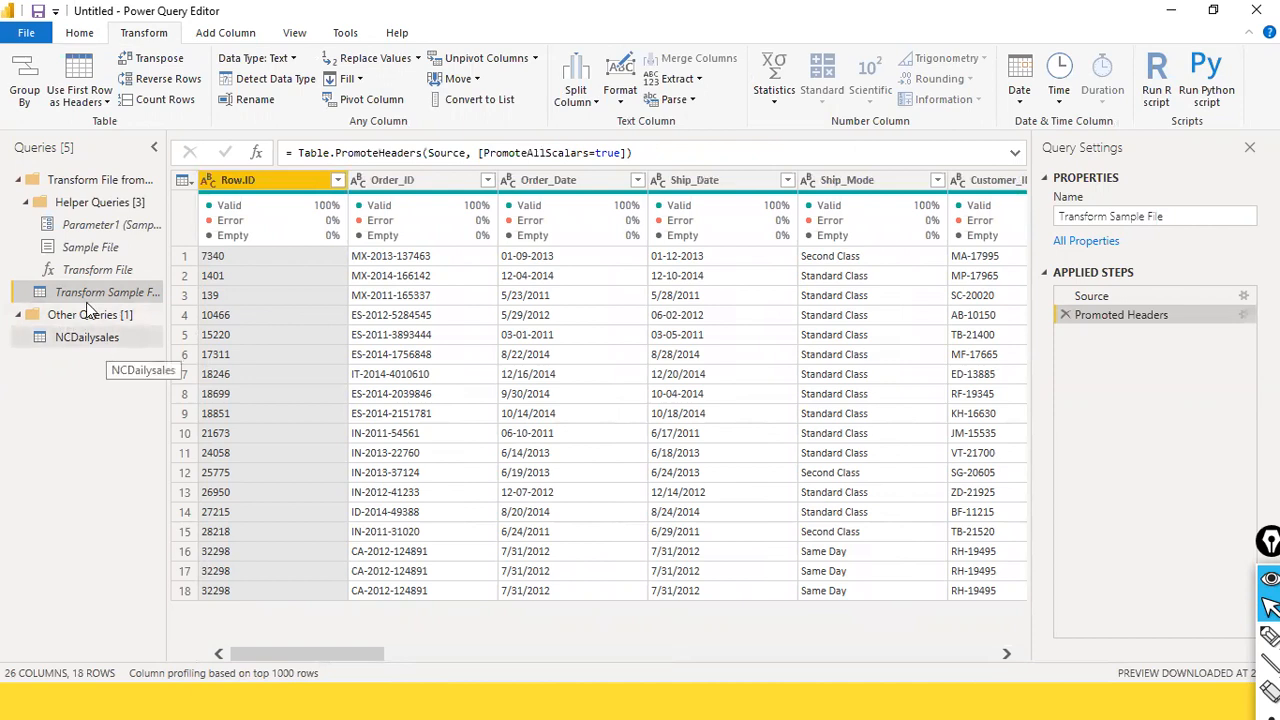
# Look through the Transform File function, Sample File and Parameter1 helper queries, and return to NCDailysales
pyautogui.click(92, 268)
pyautogui.click(90, 247)
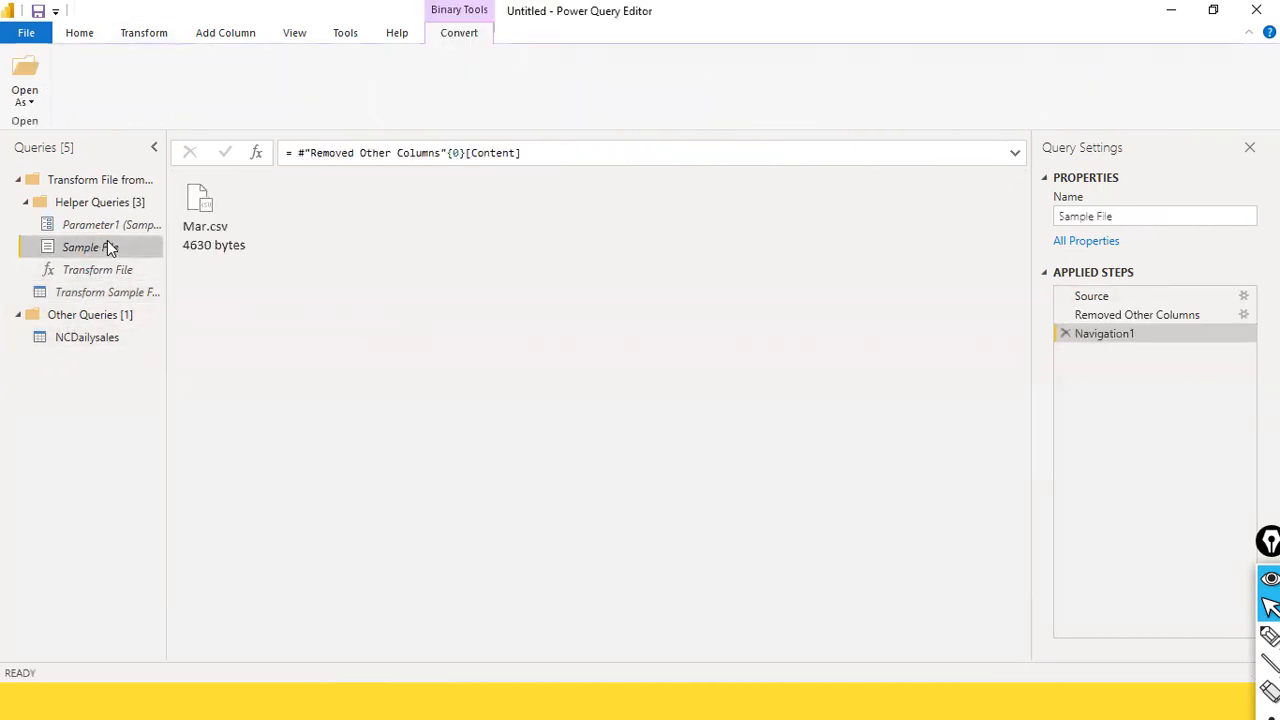
pyautogui.click(118, 224)
pyautogui.click(122, 209)
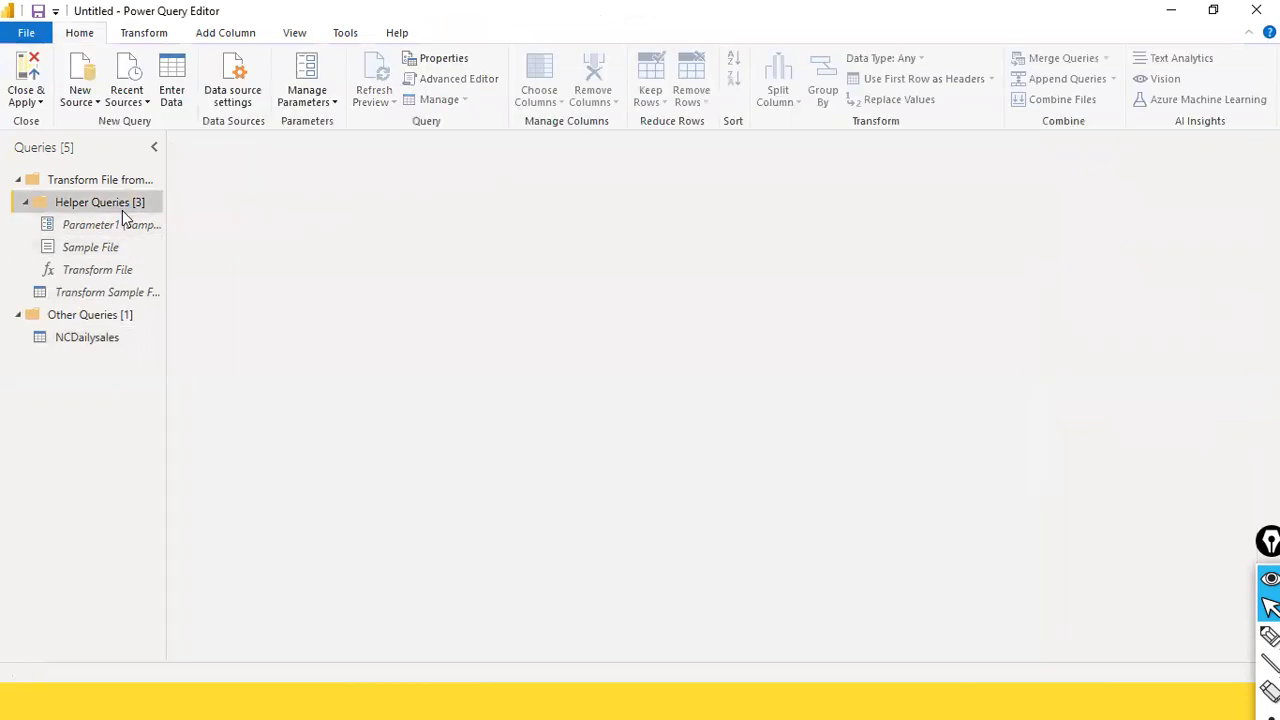
pyautogui.click(122, 338)
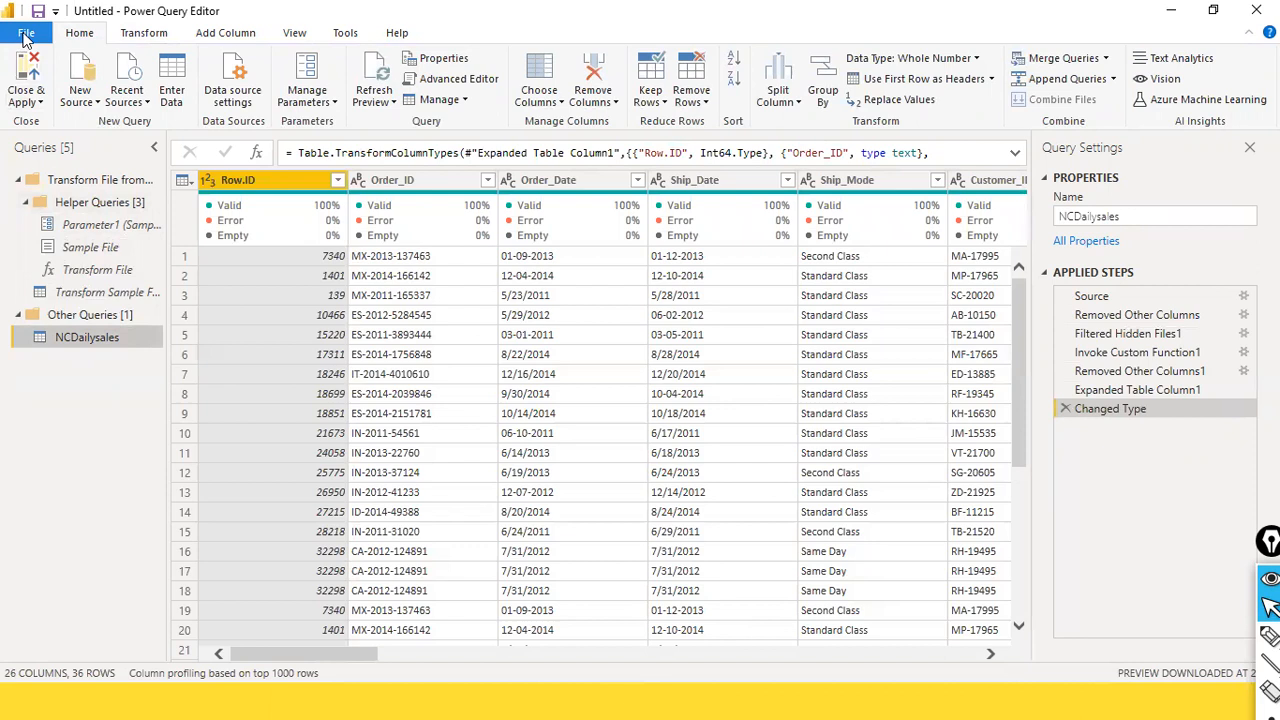
pyautogui.click(26, 34)
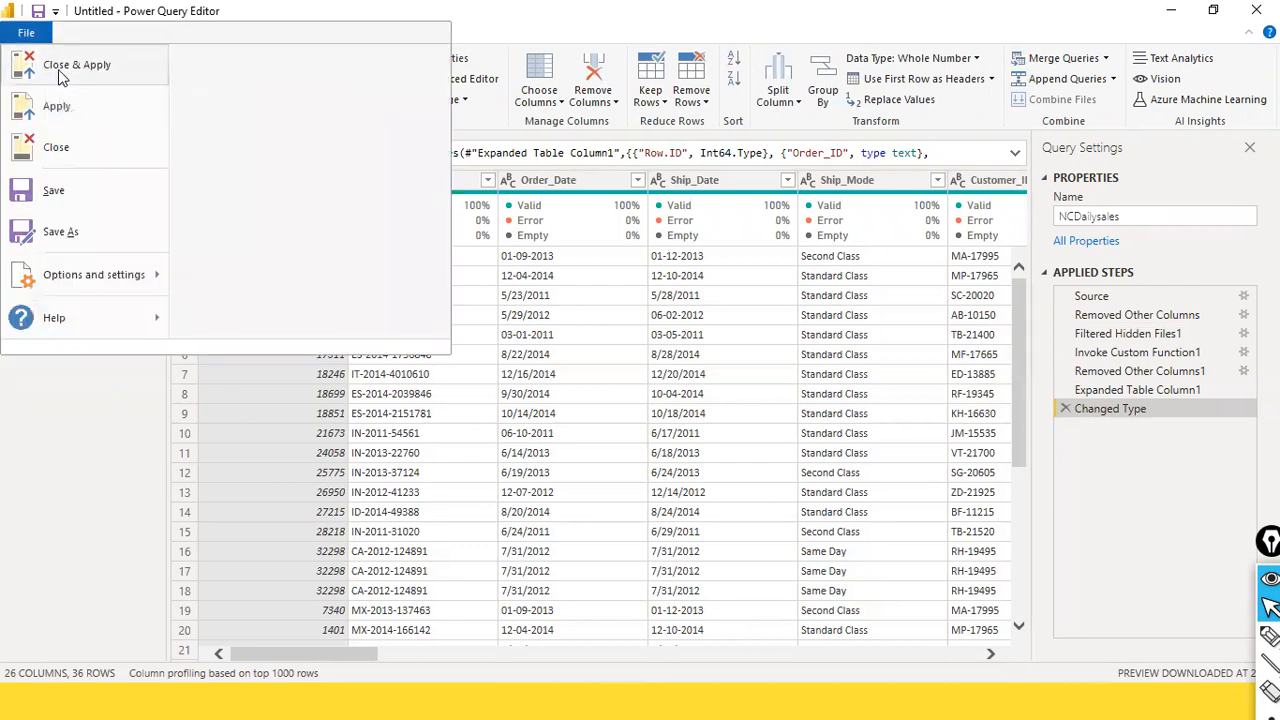
pyautogui.click(534, 20)
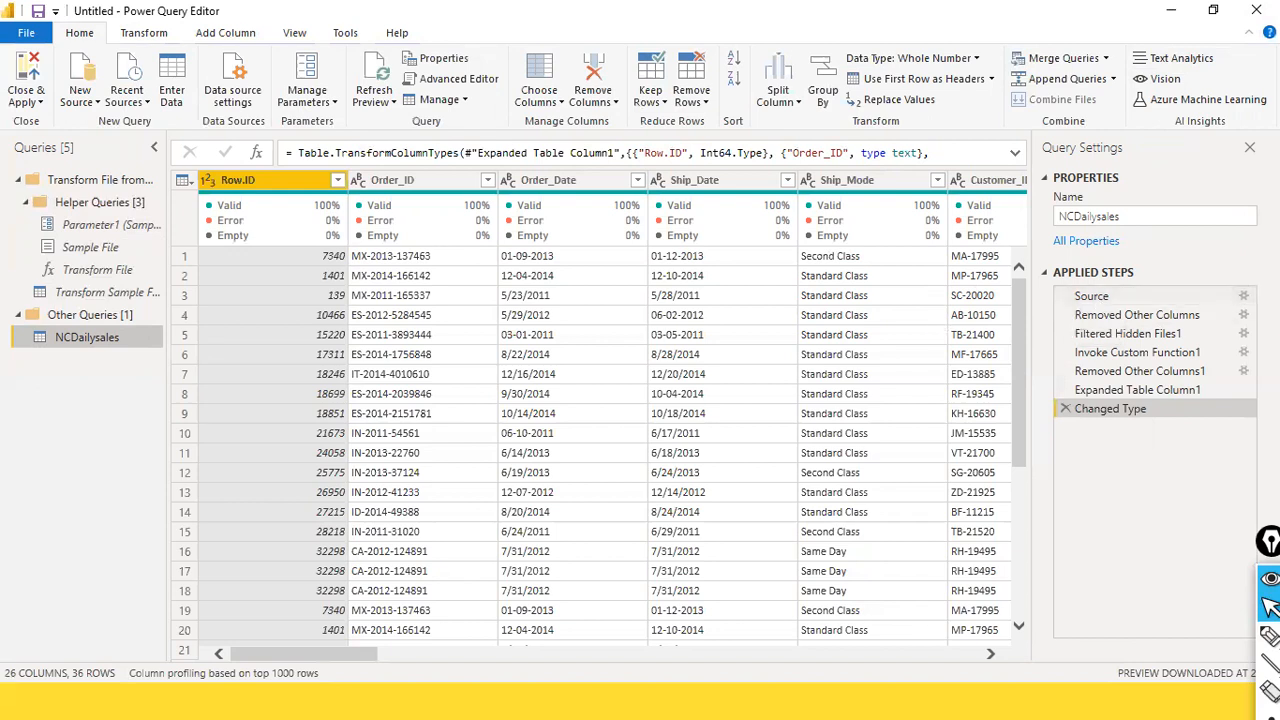
# Review the folder path and formula of the NCDailysales Source step
pyautogui.click(1245, 300)
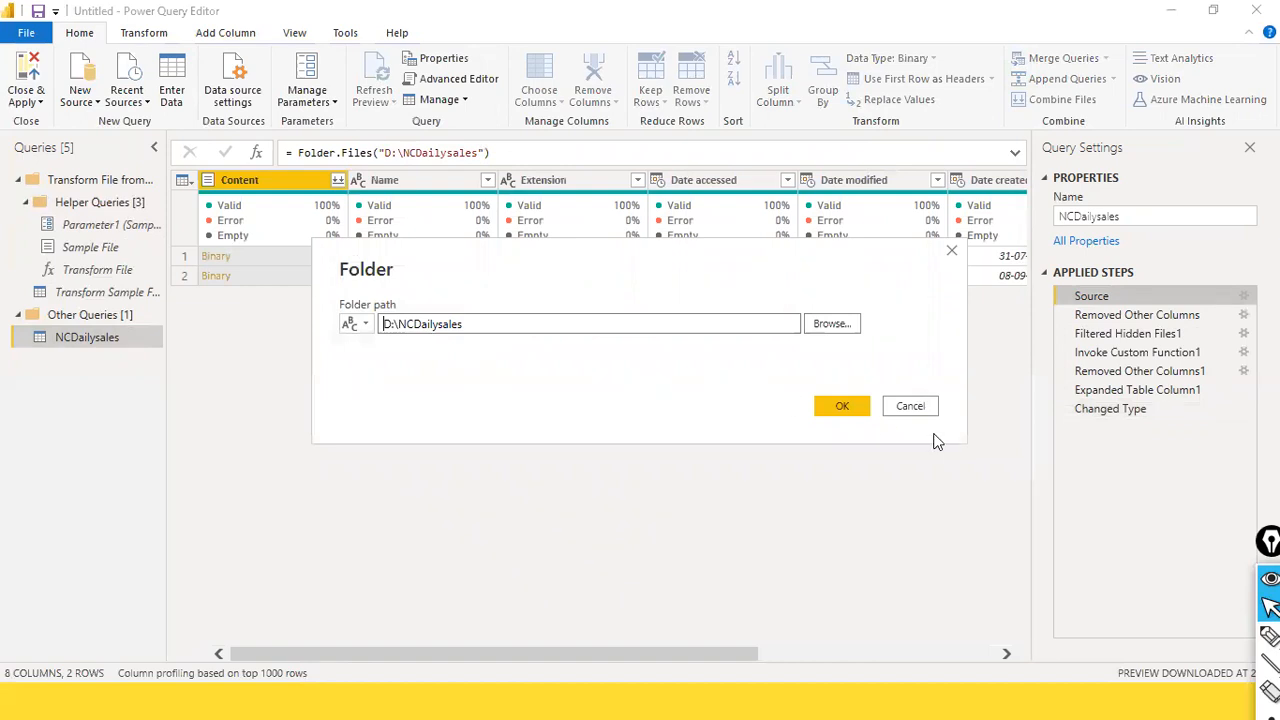
pyautogui.click(918, 407)
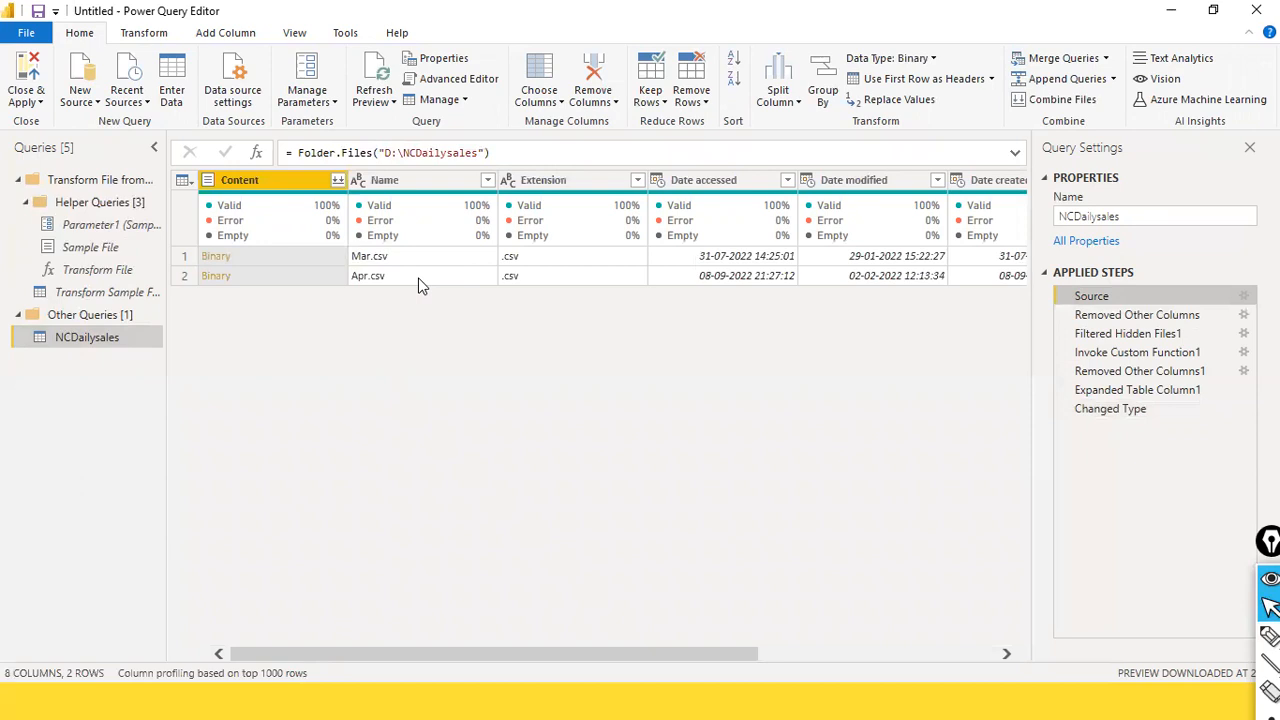
pyautogui.click(528, 150)
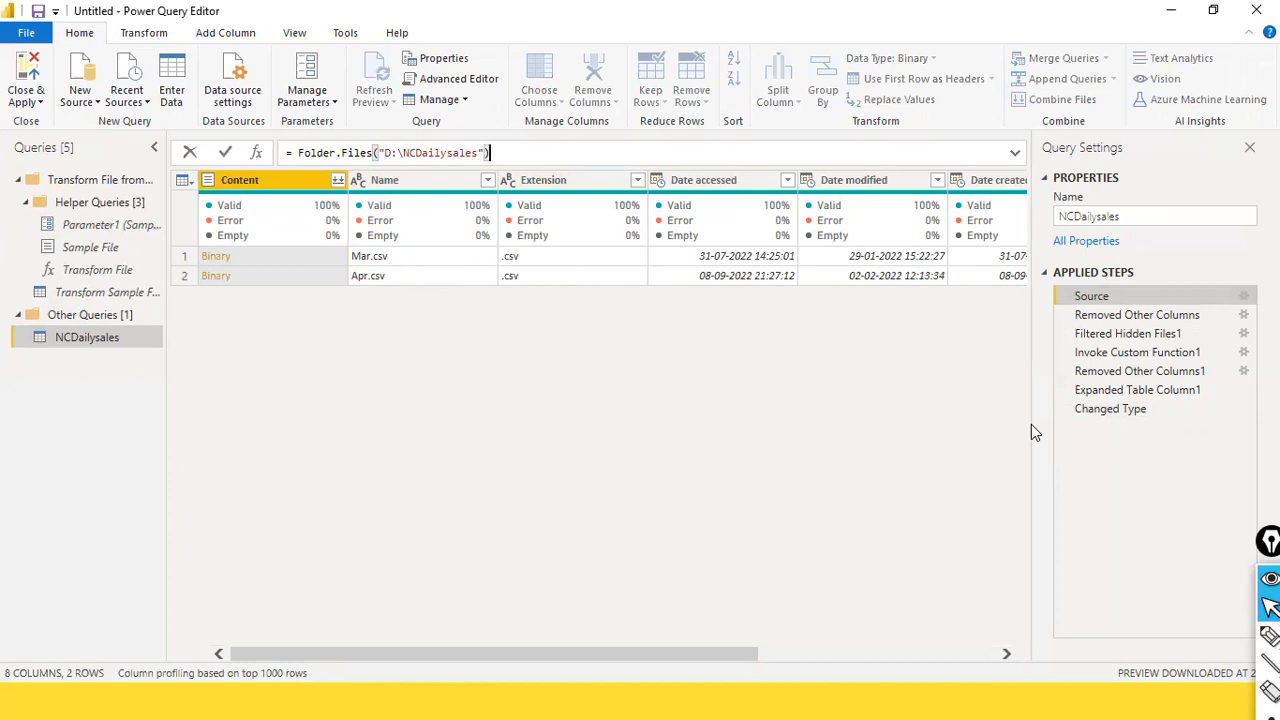
# Close the query editor with the changes applied and switch back to the Power BI Desktop report
pyautogui.click(38, 102)
pyautogui.click(47, 136)
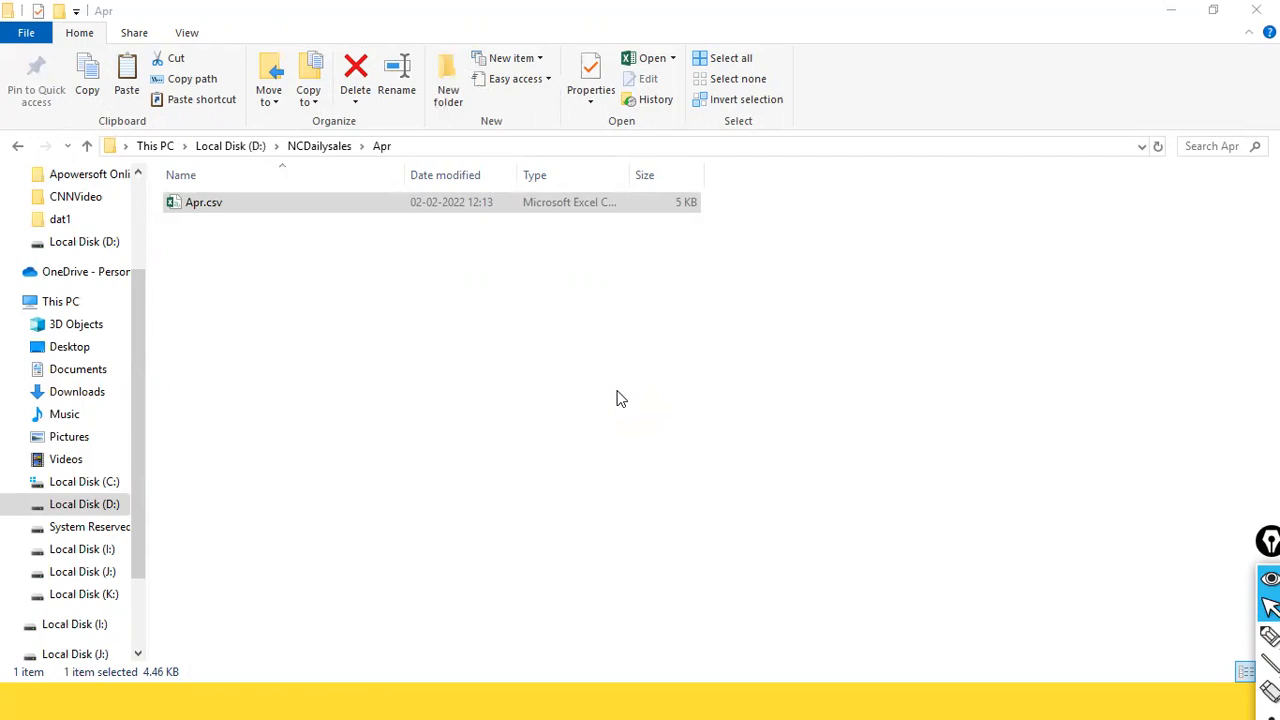
pyautogui.hotkey('alt', 'Tab')
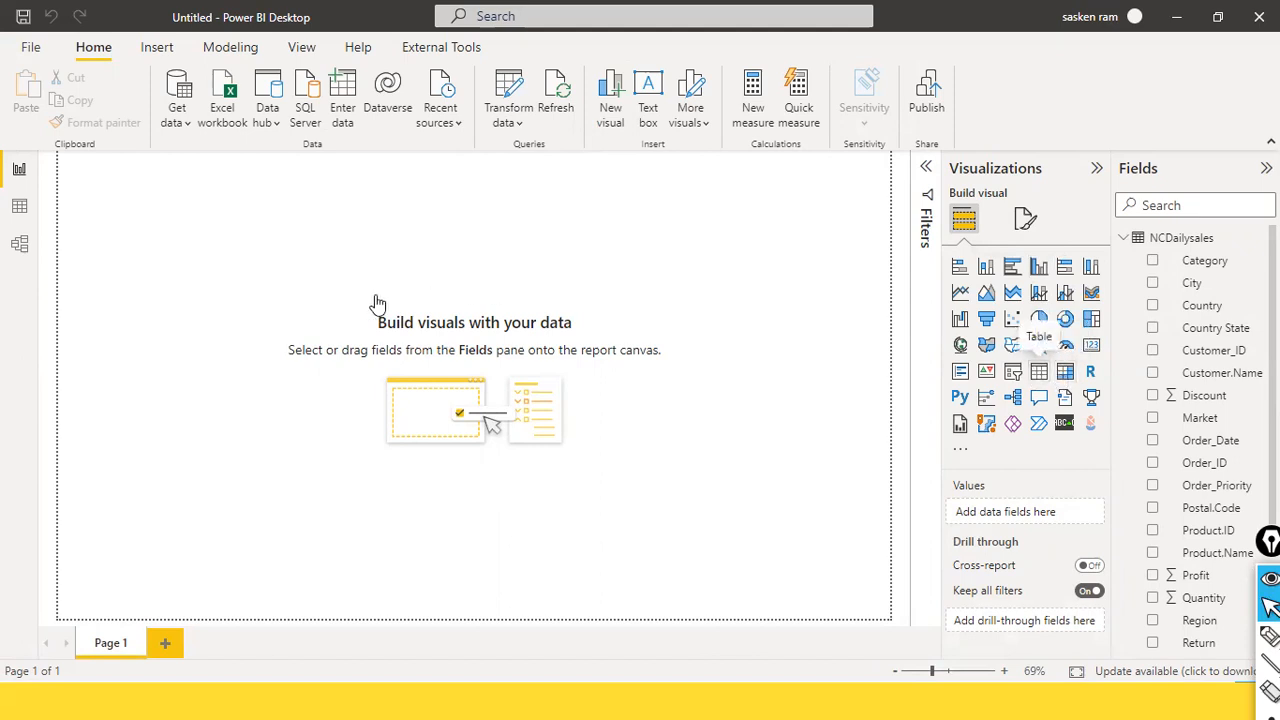
# Add a table visual to Page 1, move it toward the middle of the canvas and widen it
pyautogui.moveTo(152, 163); pyautogui.dragTo(315, 253)
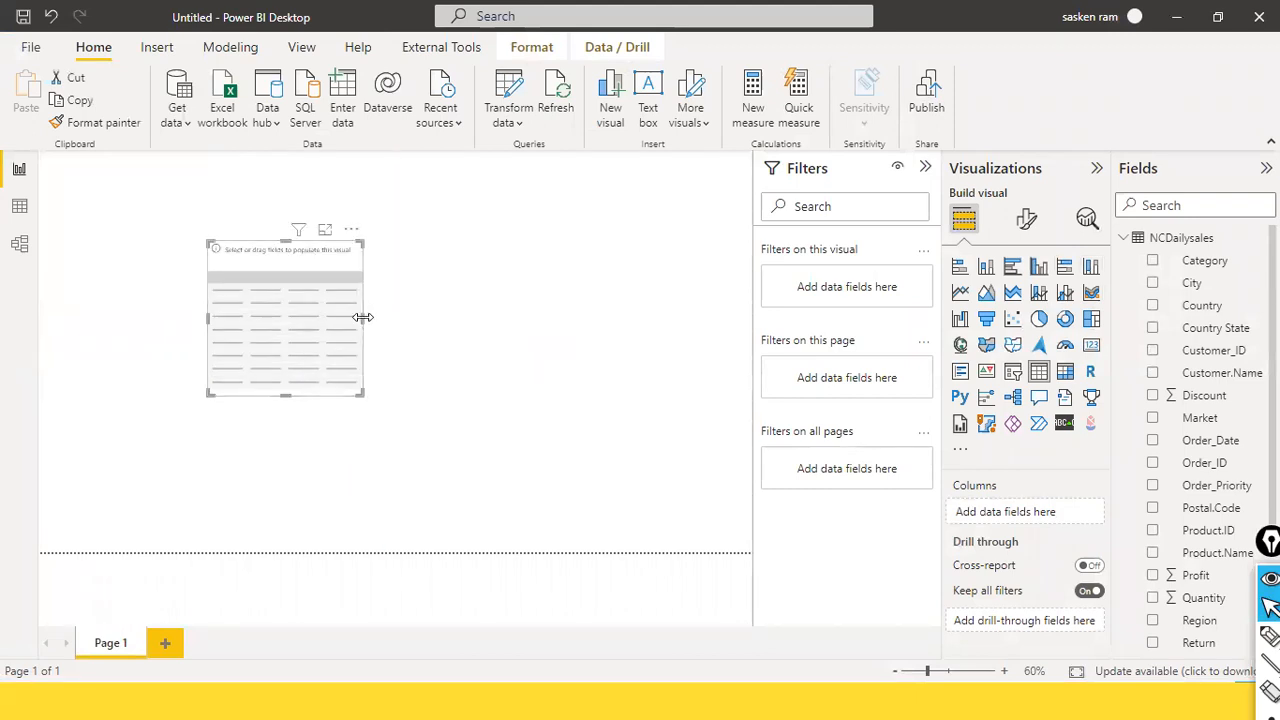
pyautogui.moveTo(364, 319); pyautogui.dragTo(449, 317)
pyautogui.click(680, 363)
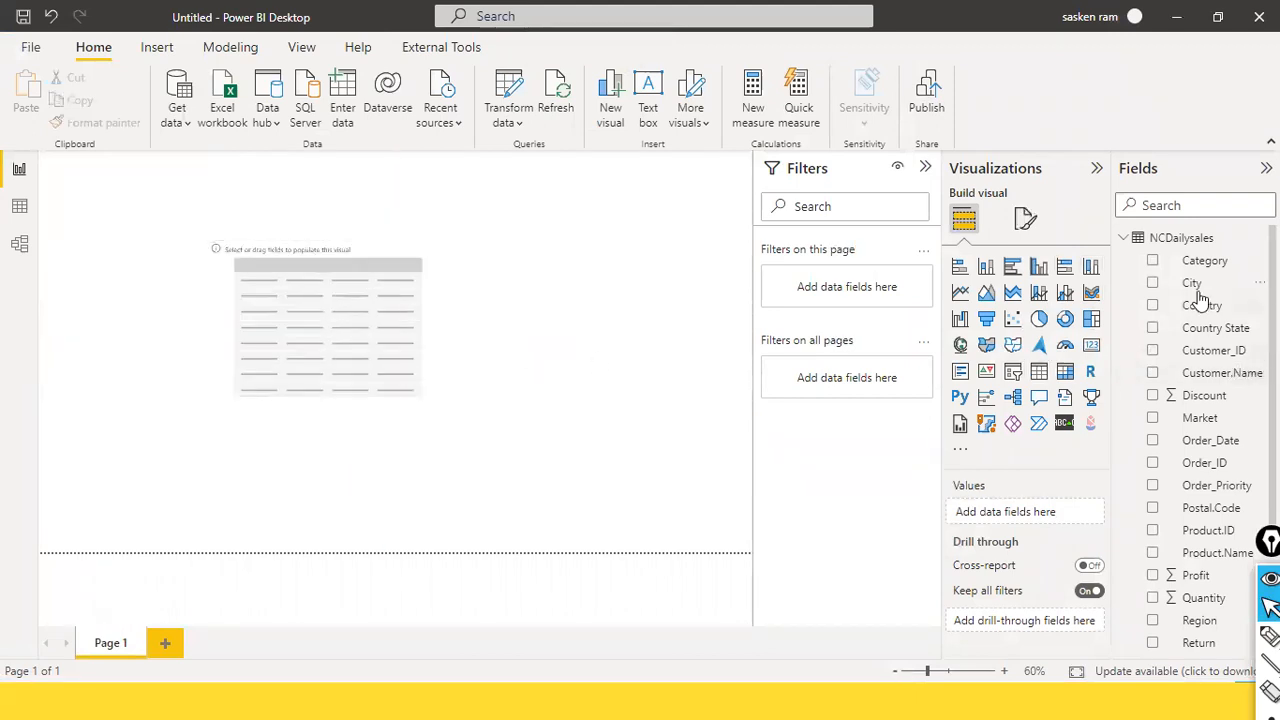
# Add the Category and Quantity fields from NCDailysales to the table visual
pyautogui.moveTo(1200, 272); pyautogui.dragTo(343, 317)
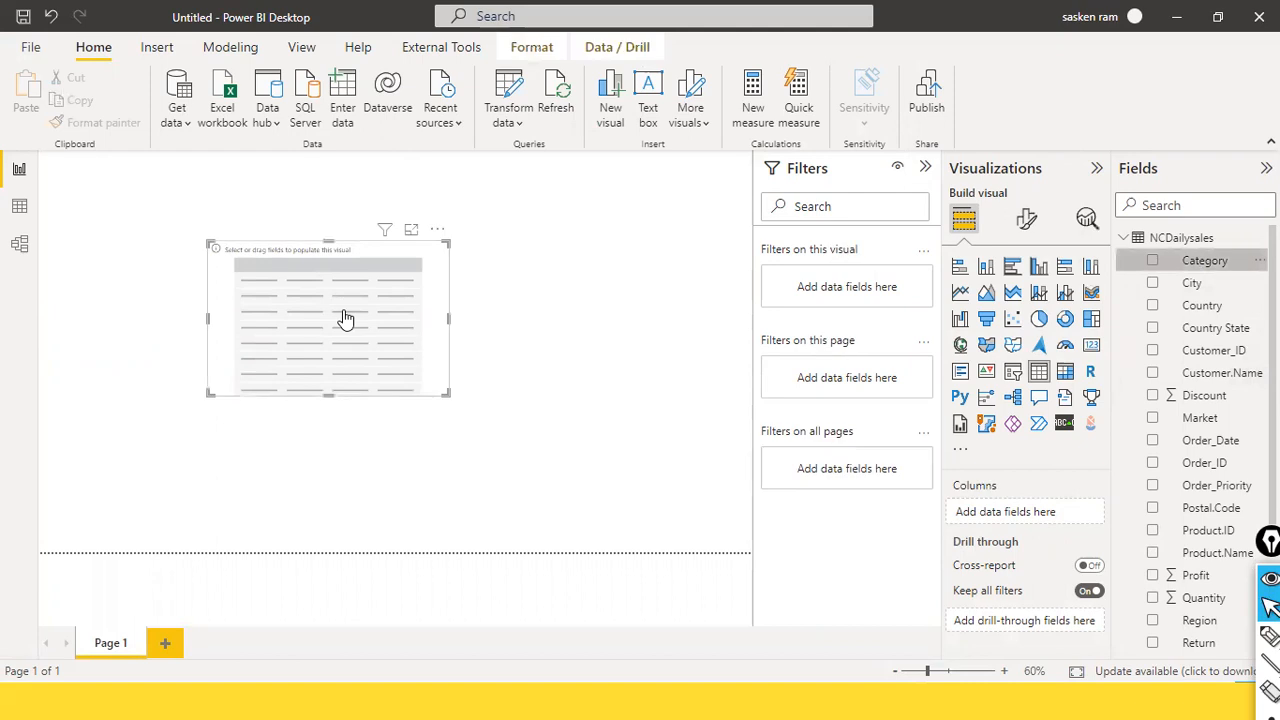
pyautogui.click(1210, 263)
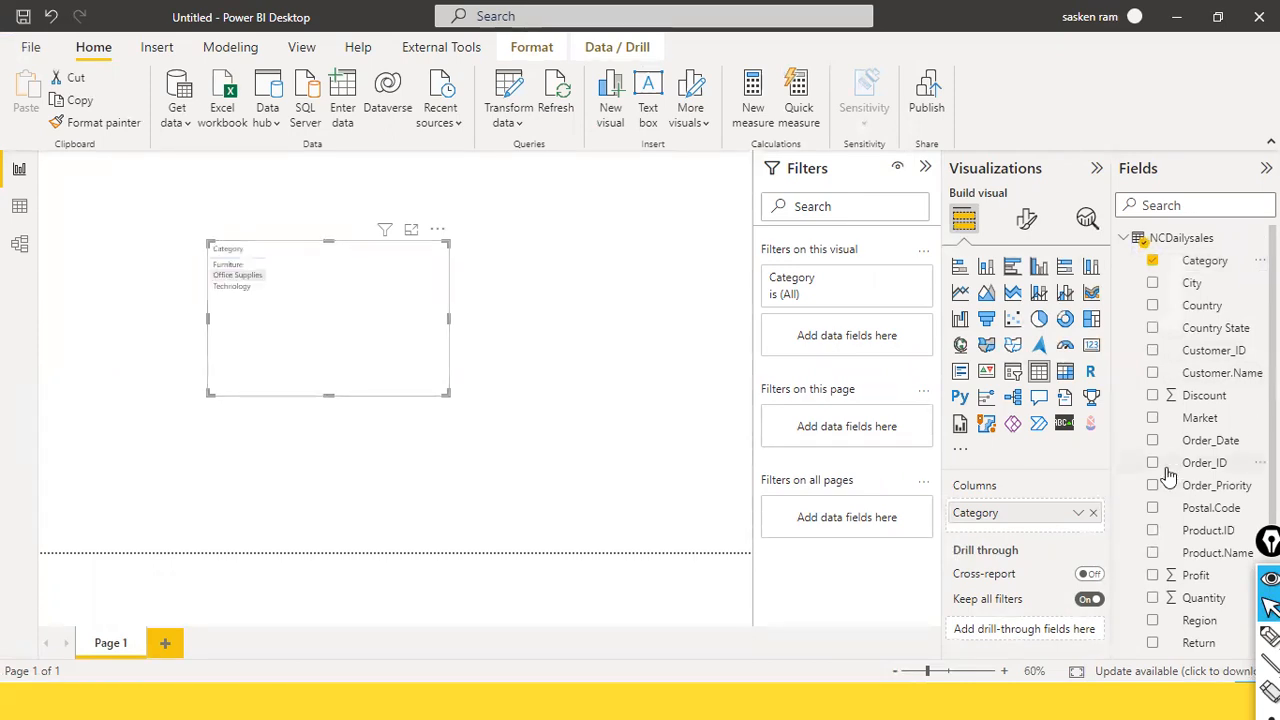
pyautogui.scroll(-4, 1168, 473)
pyautogui.moveTo(1160, 505); pyautogui.dragTo(1085, 470)
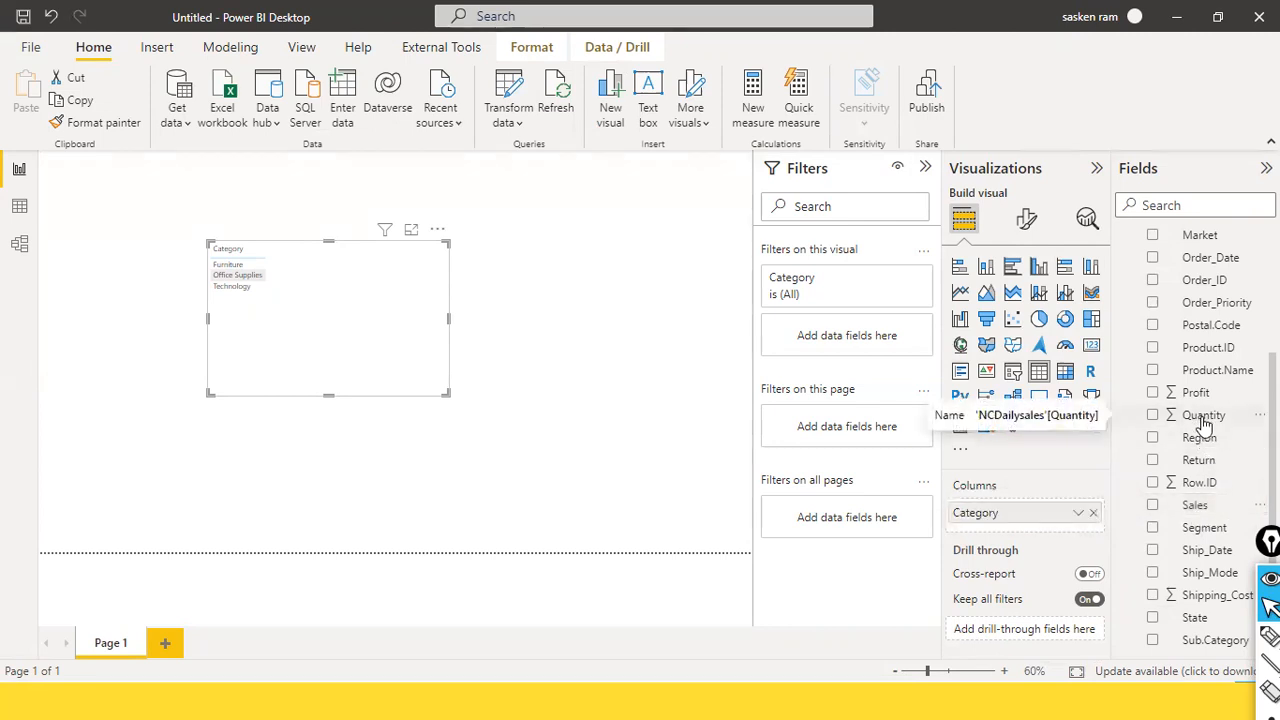
pyautogui.moveTo(1205, 420); pyautogui.dragTo(360, 272)
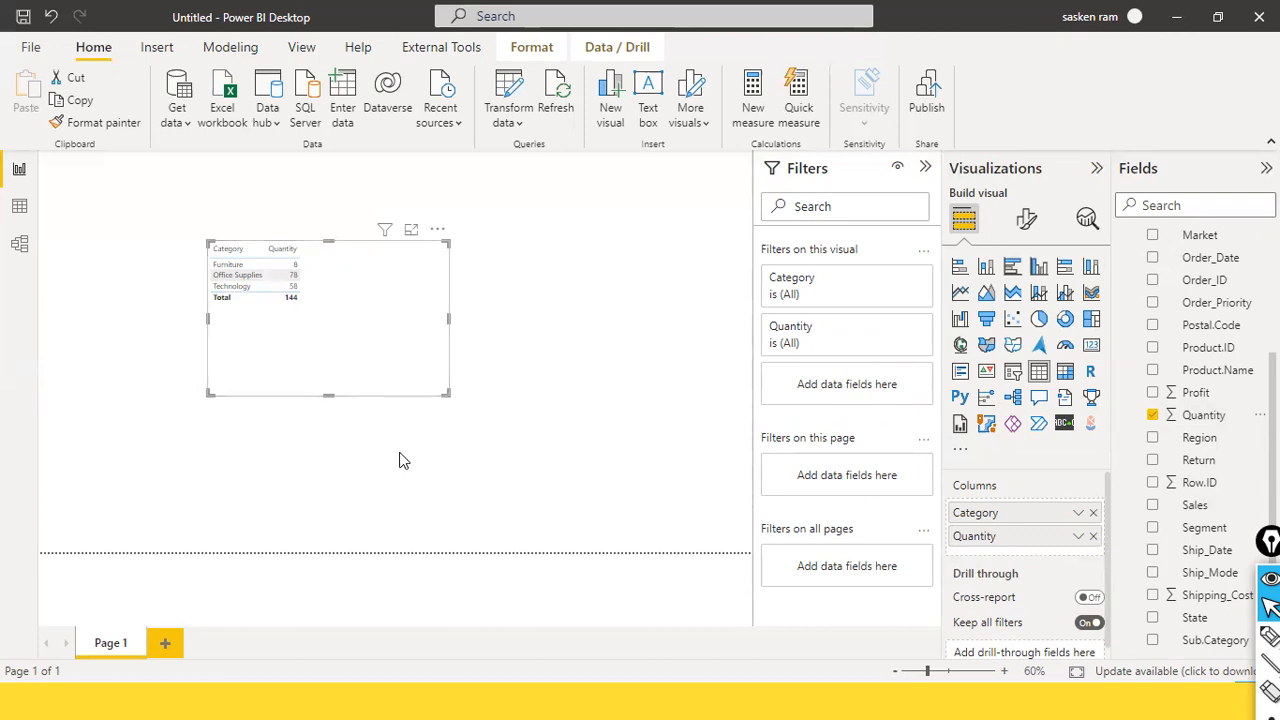
# Switch to File Explorer and permanently delete Mar.csv from the NCDailysales folder
pyautogui.hotkey('alt', 'Tab')
pyautogui.hotkey('alt', 'Tab')
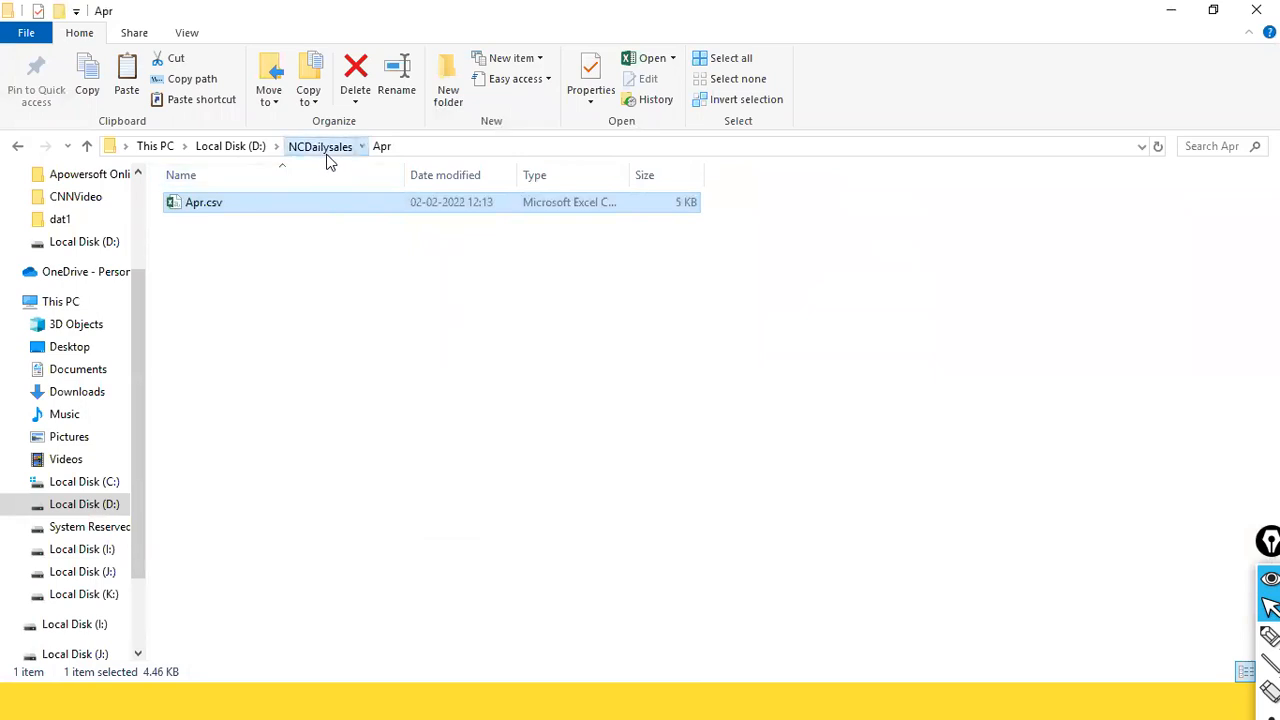
pyautogui.click(326, 150)
pyautogui.click(222, 206)
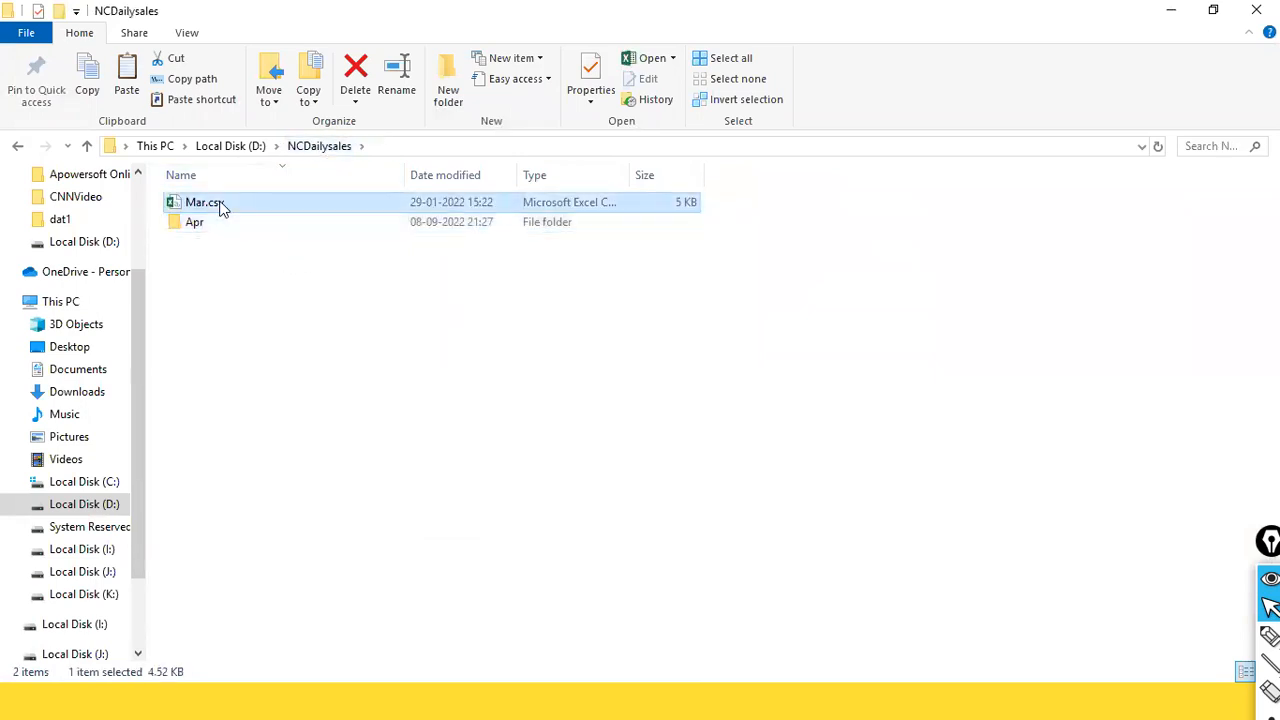
pyautogui.hotkey('shift', 'Delete')
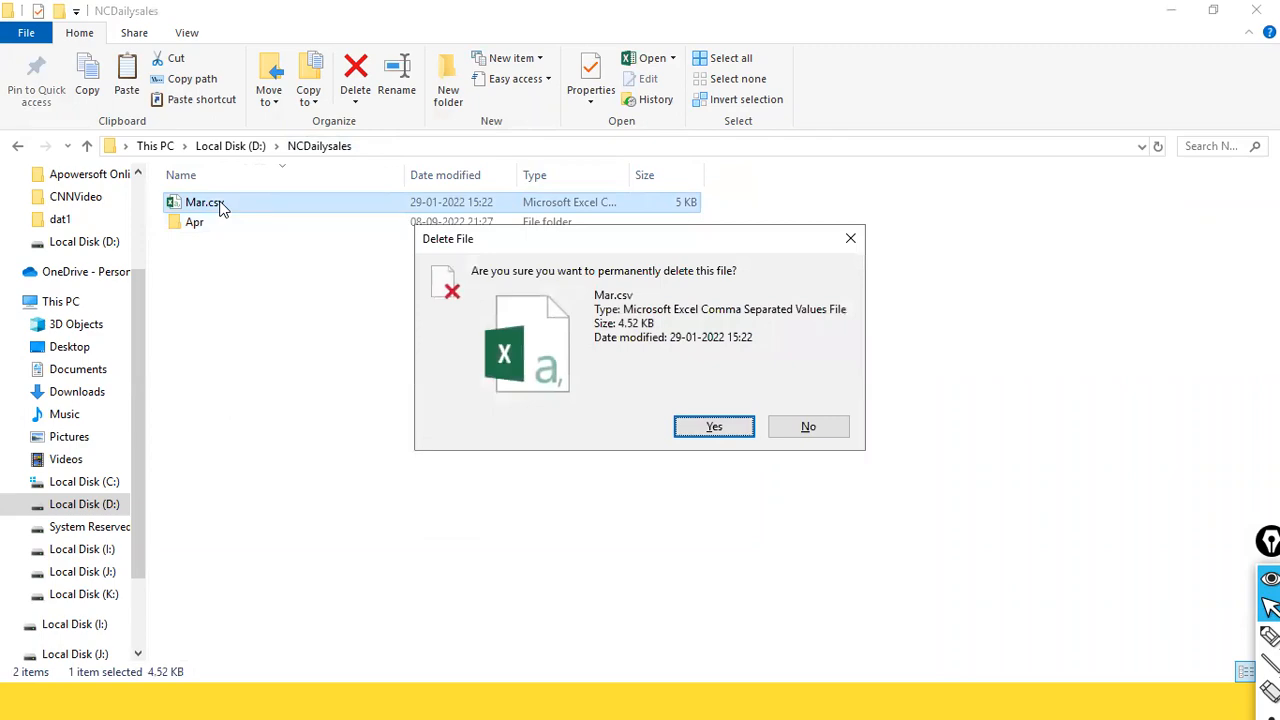
pyautogui.press('Return')
# Switch back to Power BI Desktop, try to refresh the report data and dismiss the refresh dialog
pyautogui.hotkey('alt', 'Tab')
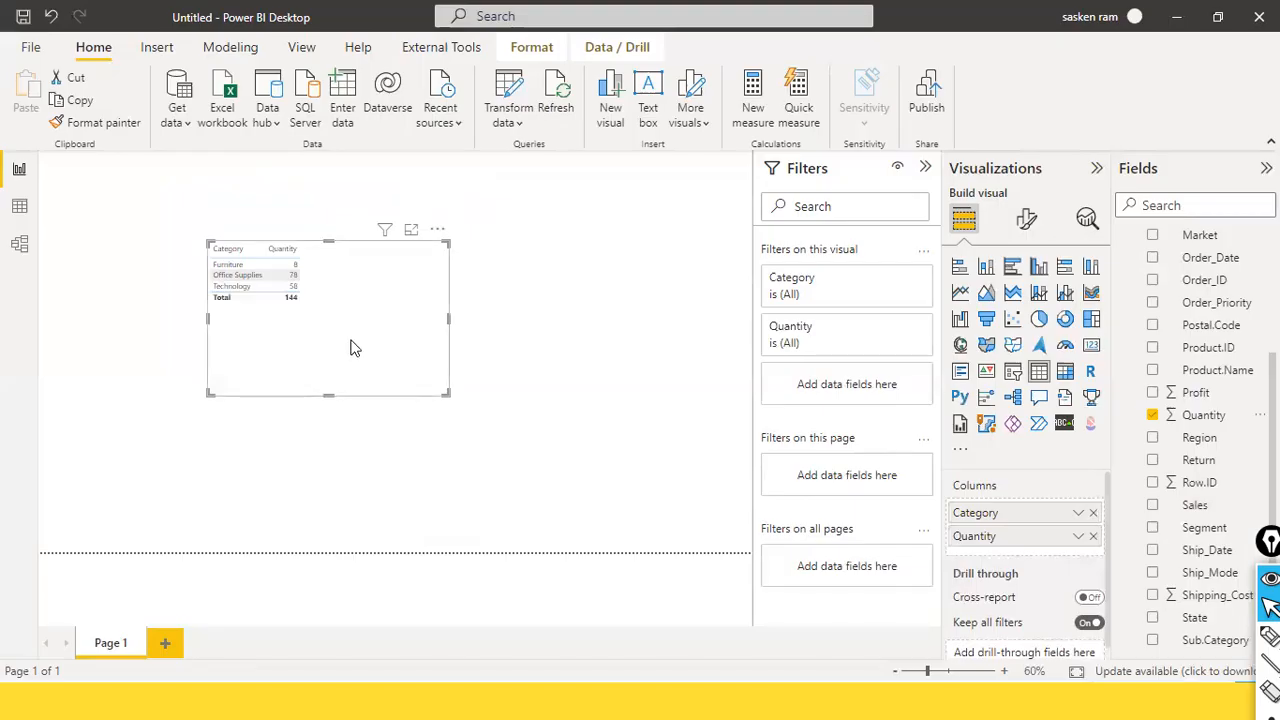
pyautogui.click(556, 104)
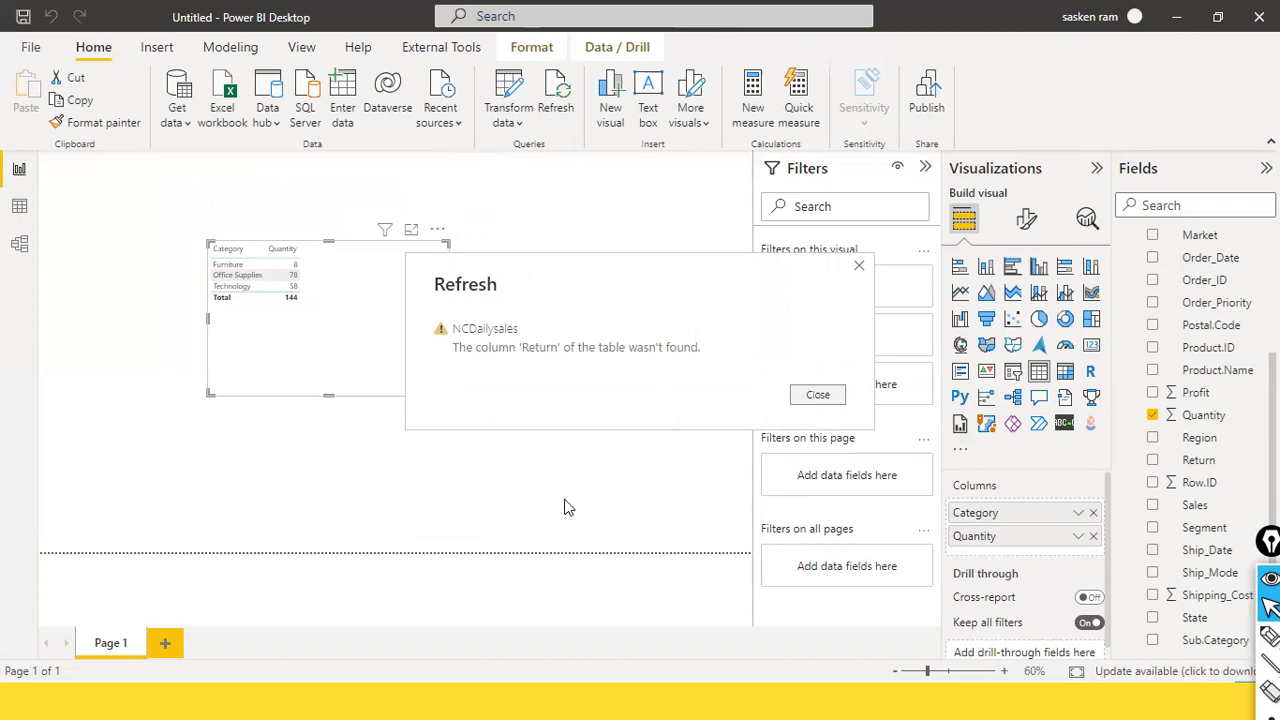
pyautogui.click(817, 394)
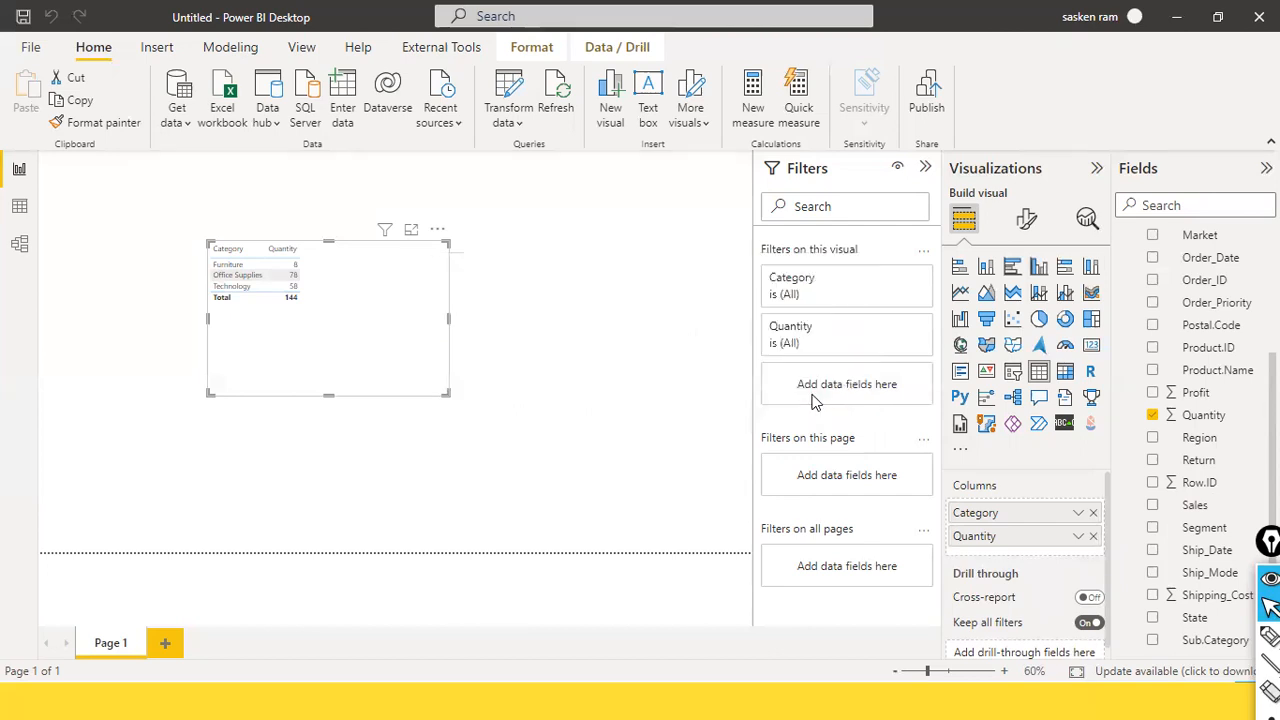
# Check the loaded NCDailysales rows and columns in Data view and return to the report
pyautogui.click(20, 207)
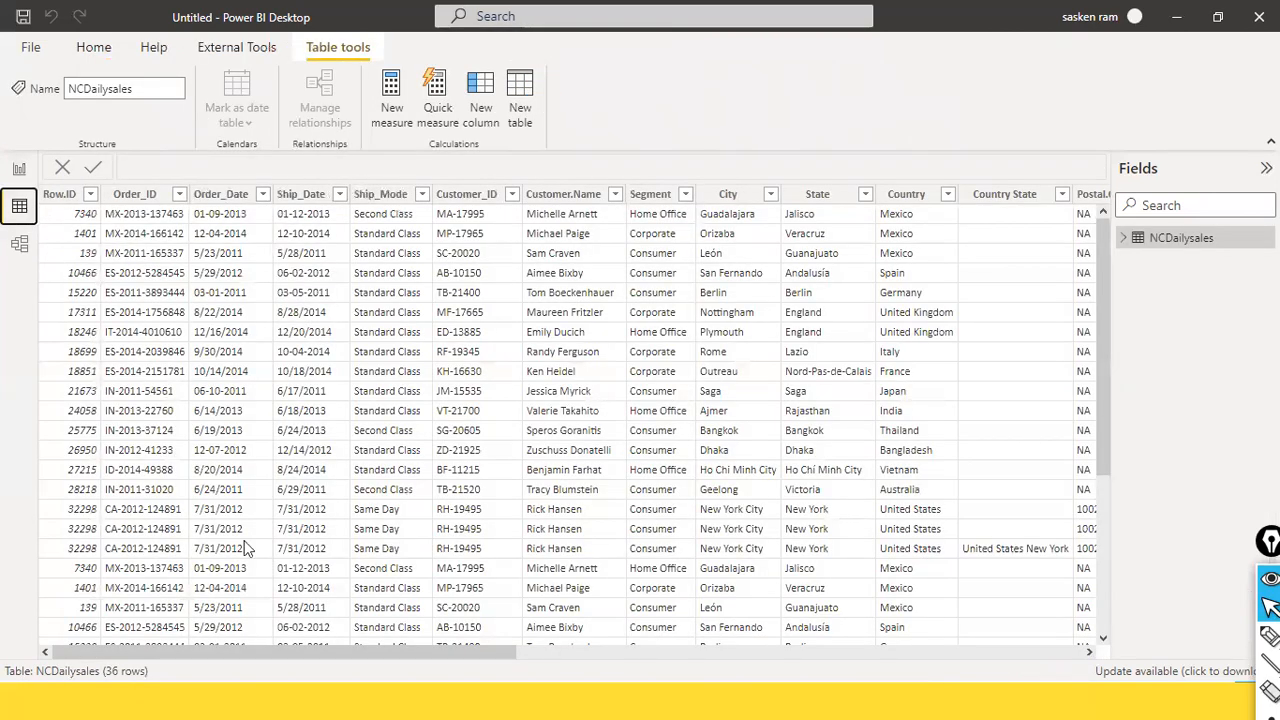
pyautogui.moveTo(323, 651); pyautogui.dragTo(25, 200)
pyautogui.click(19, 169)
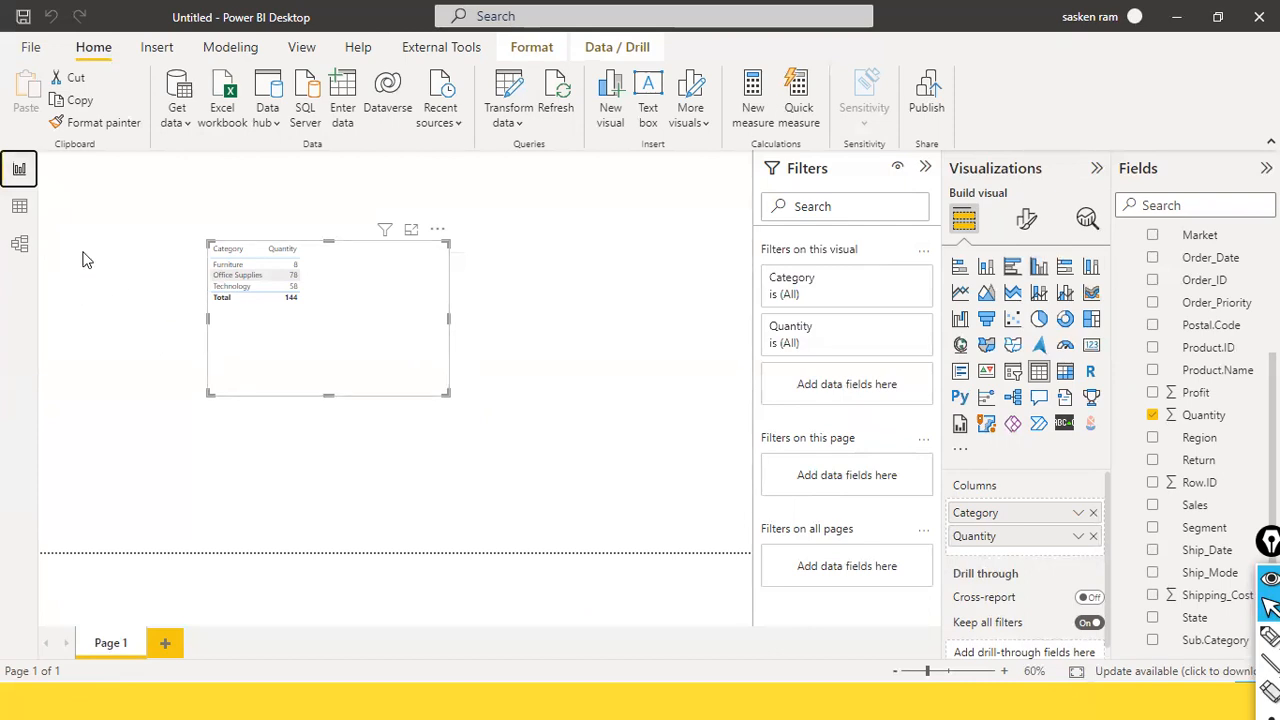
# Reopen Power Query Editor and inspect the Return column of the NCDailysales query
pyautogui.click(507, 118)
pyautogui.click(512, 152)
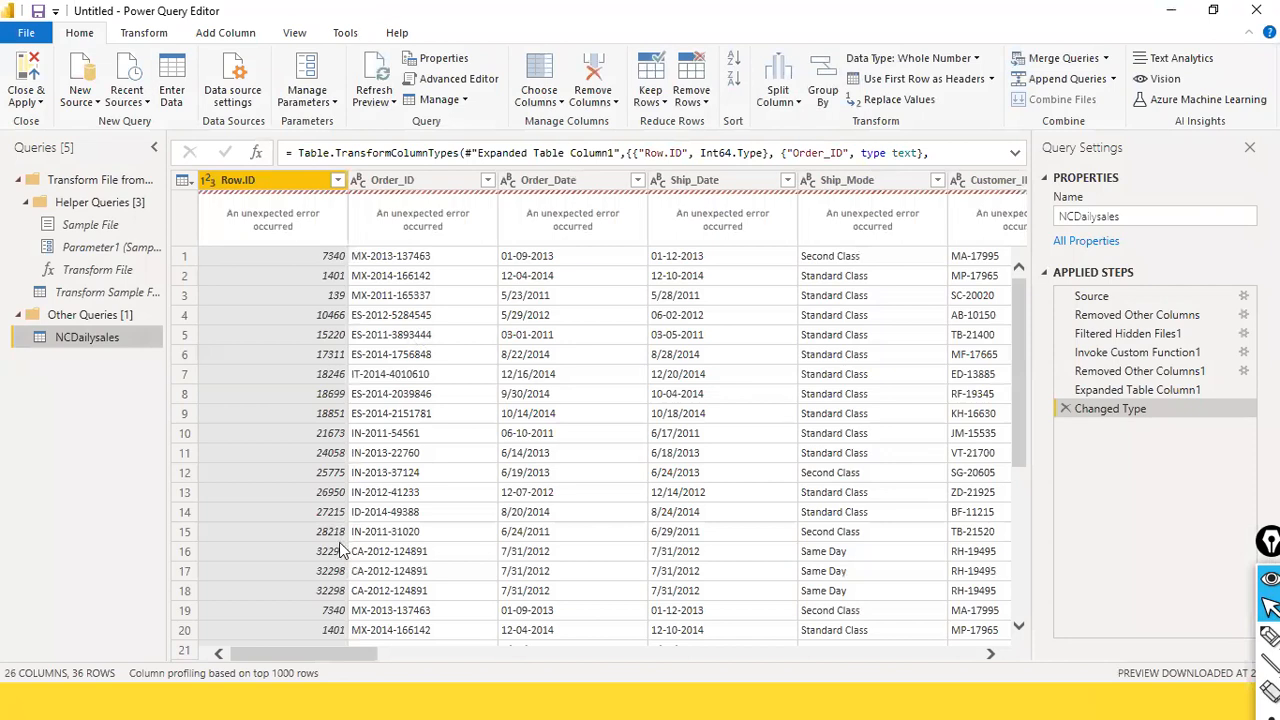
pyautogui.hscroll(3, 876, 628)
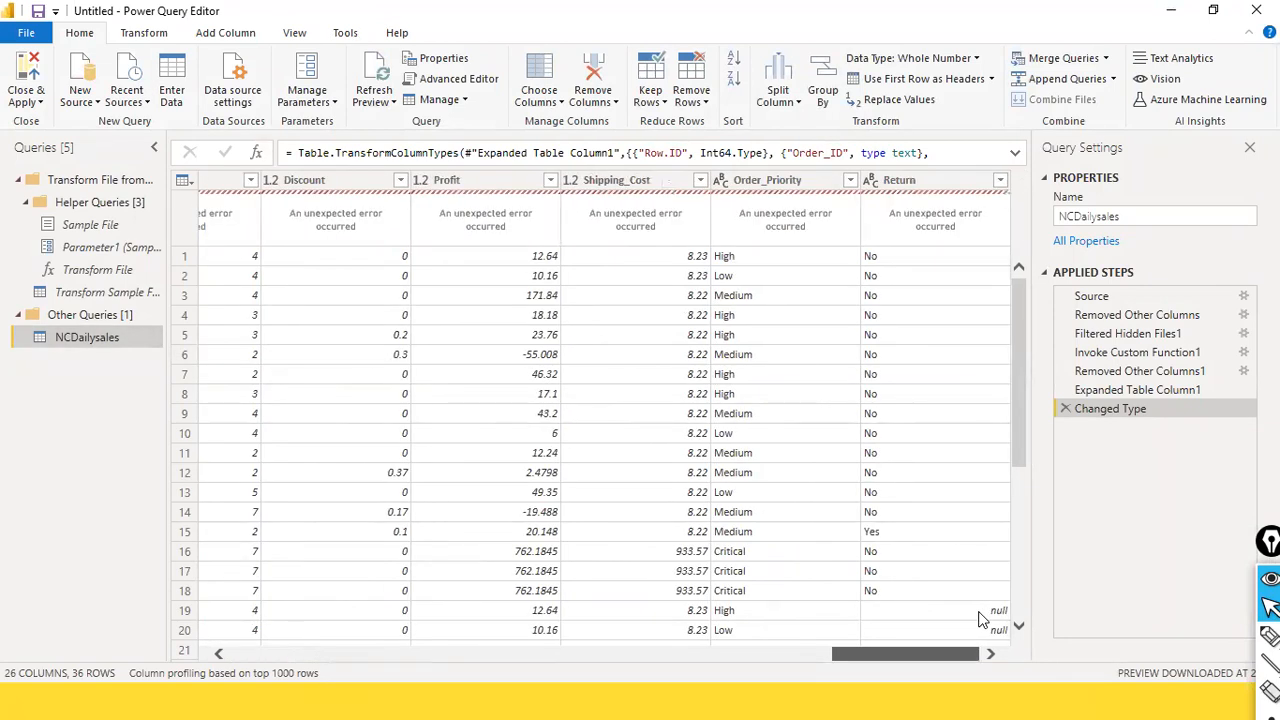
pyautogui.moveTo(960, 653); pyautogui.dragTo(324, 651)
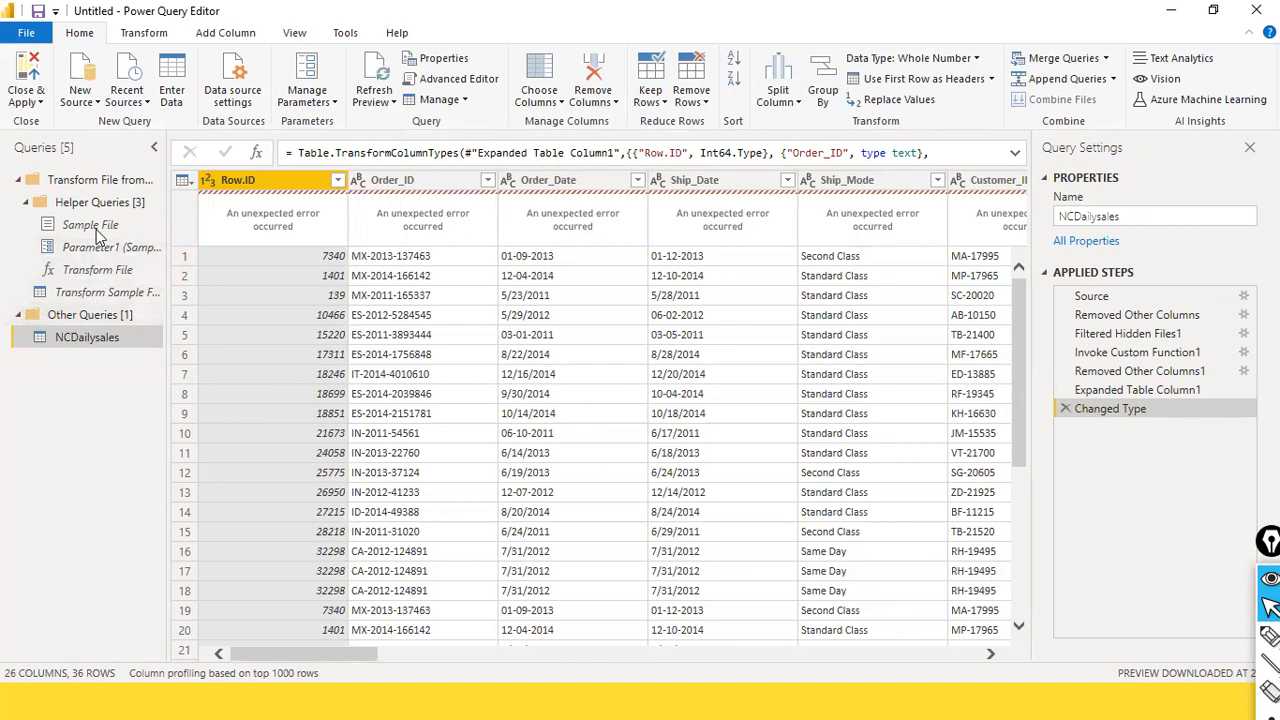
# Check the Sample File, Parameter1 and Transform Sample File queries, and return to NCDailysales
pyautogui.click(100, 181)
pyautogui.click(100, 203)
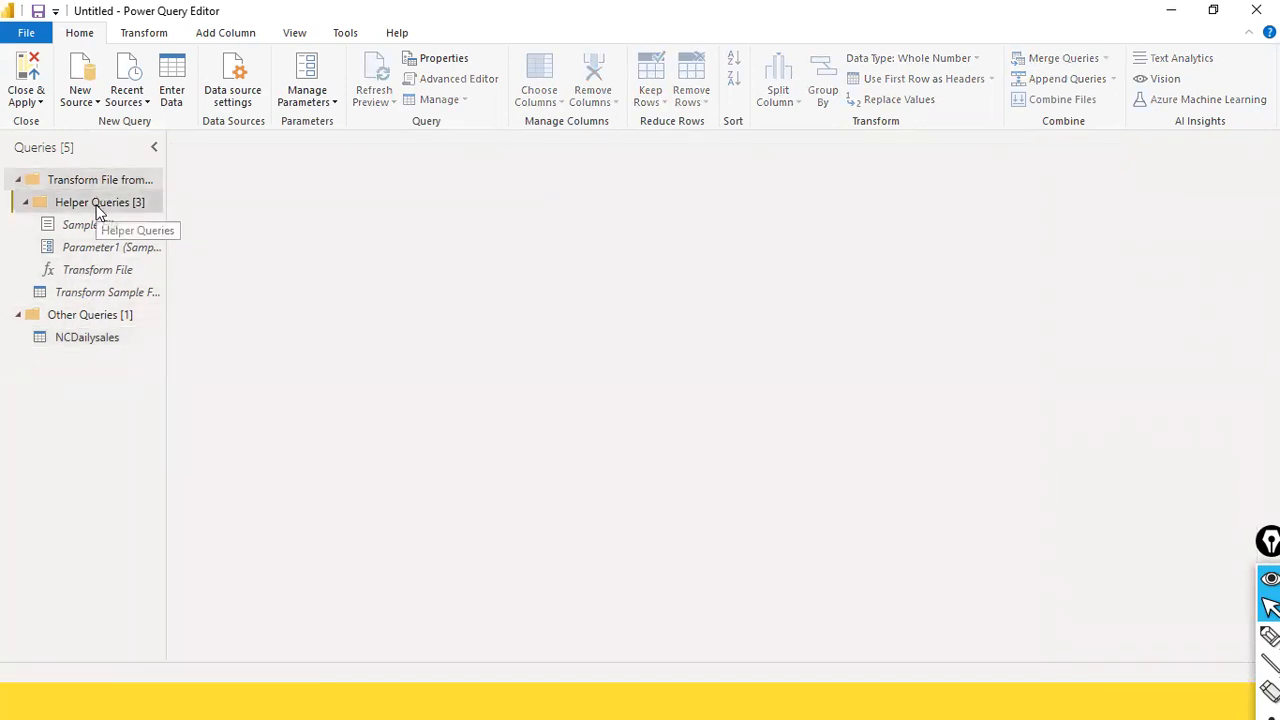
pyautogui.click(105, 233)
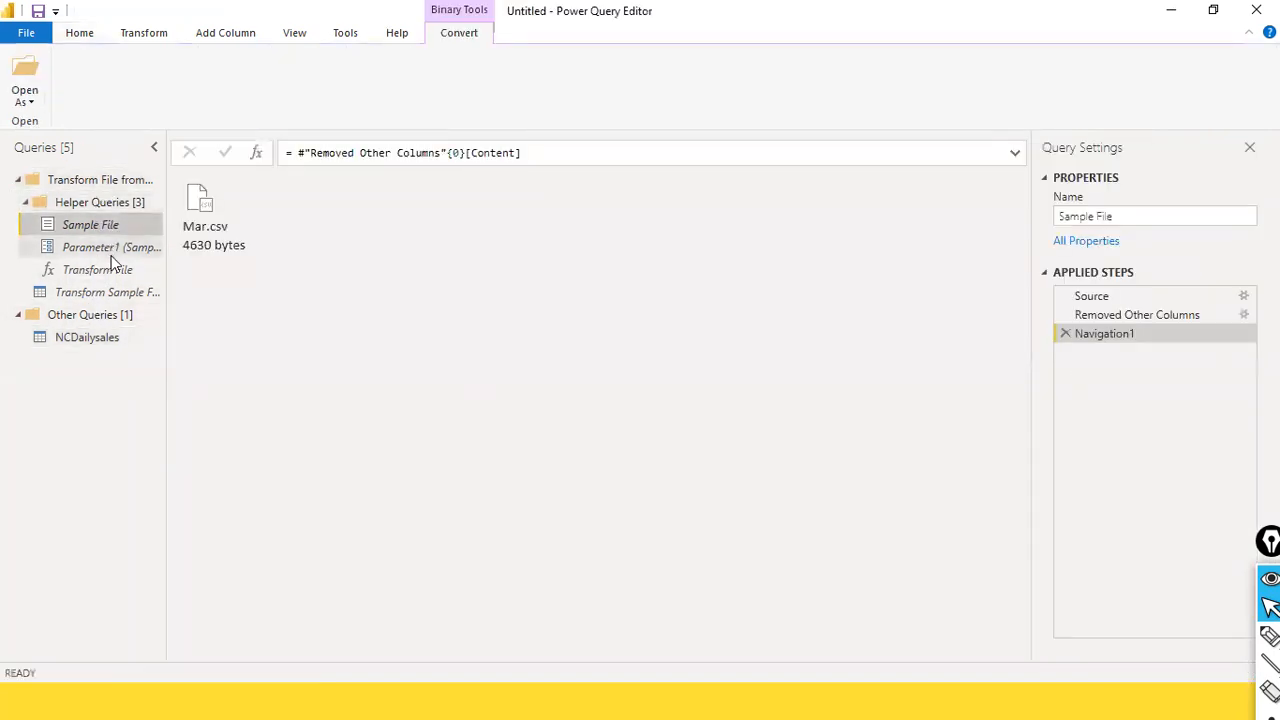
pyautogui.click(108, 248)
pyautogui.click(113, 291)
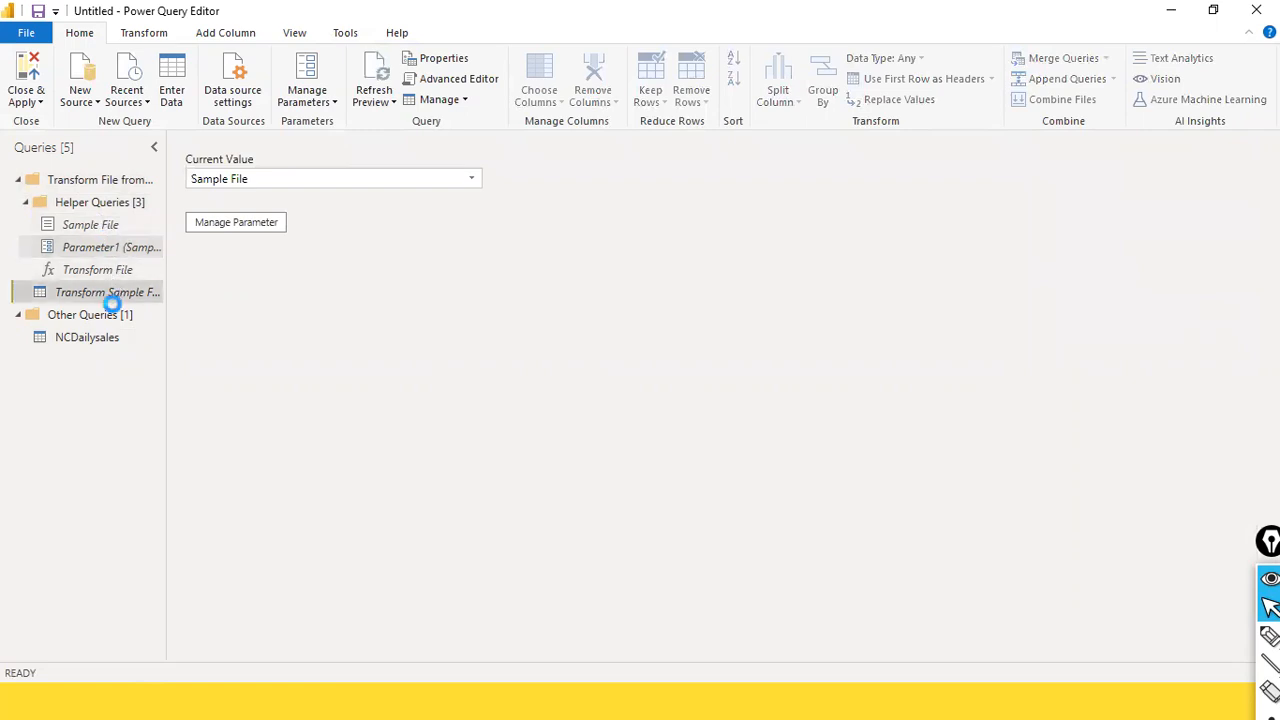
pyautogui.click(117, 318)
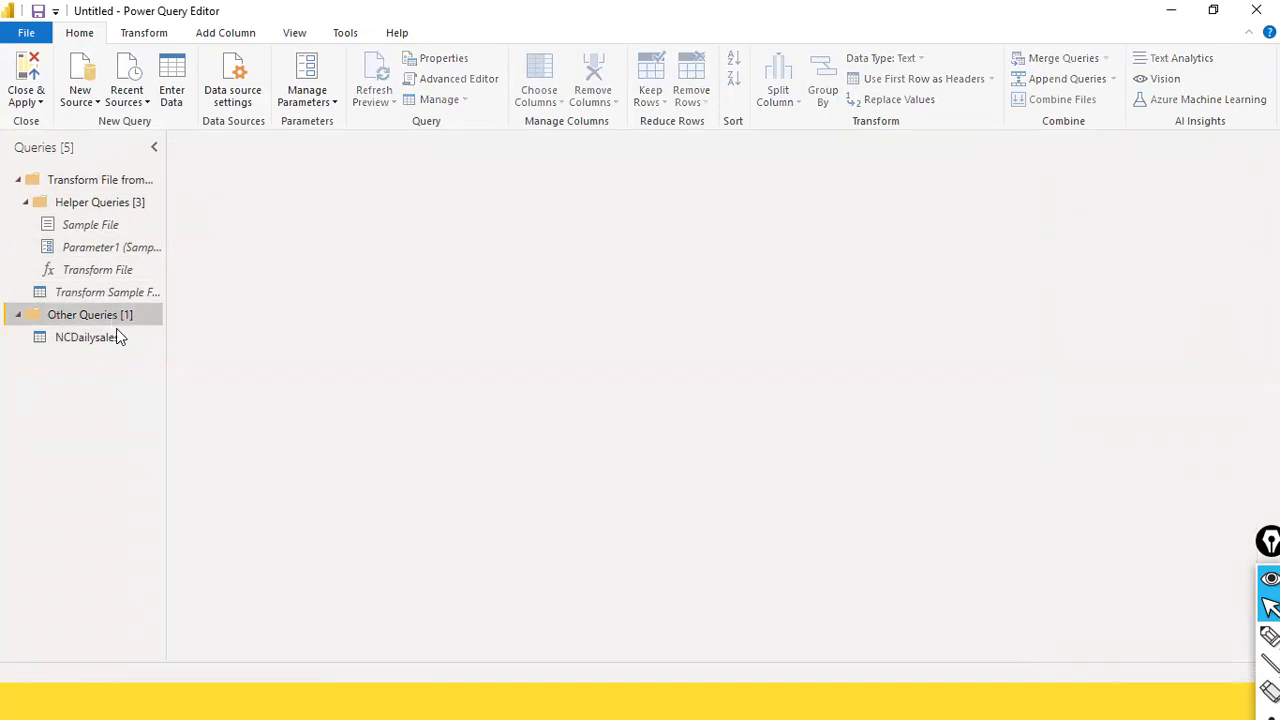
pyautogui.click(116, 342)
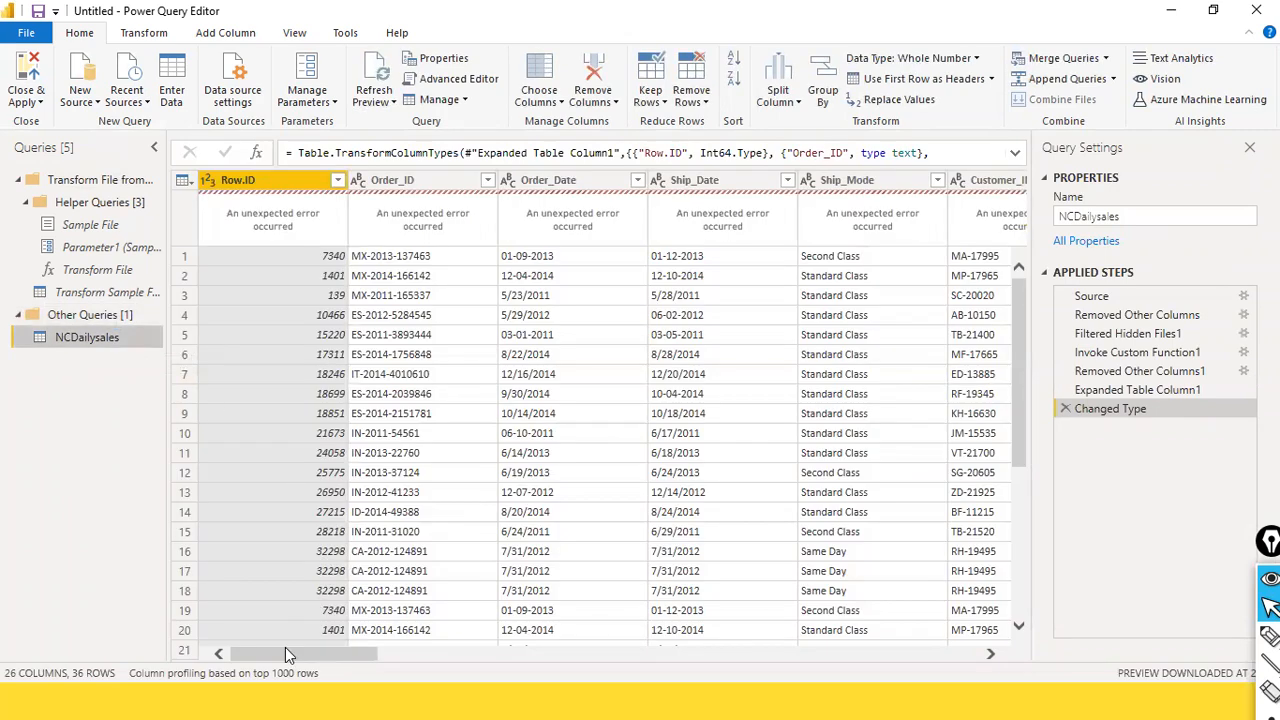
# Switch to File Explorer, open the D:\stu folder and copy its Mar.csv file
pyautogui.moveTo(286, 654); pyautogui.dragTo(947, 614)
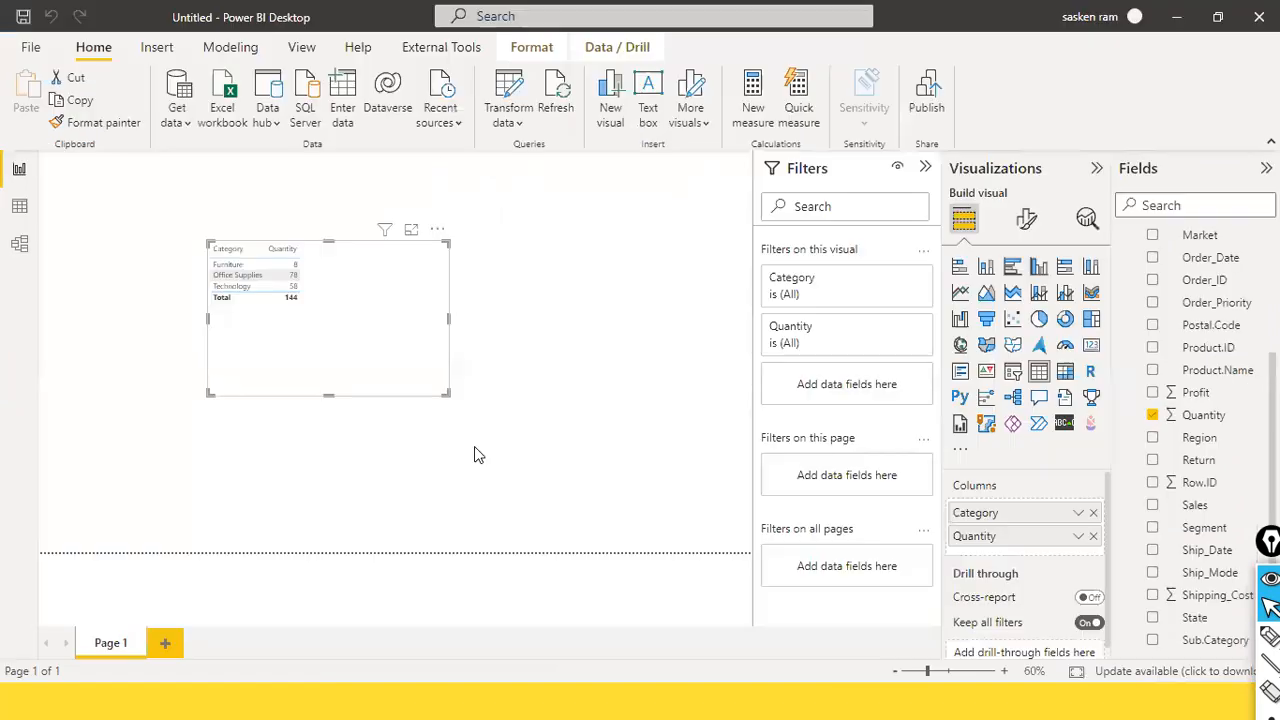
pyautogui.hotkey('alt', 'Tab')
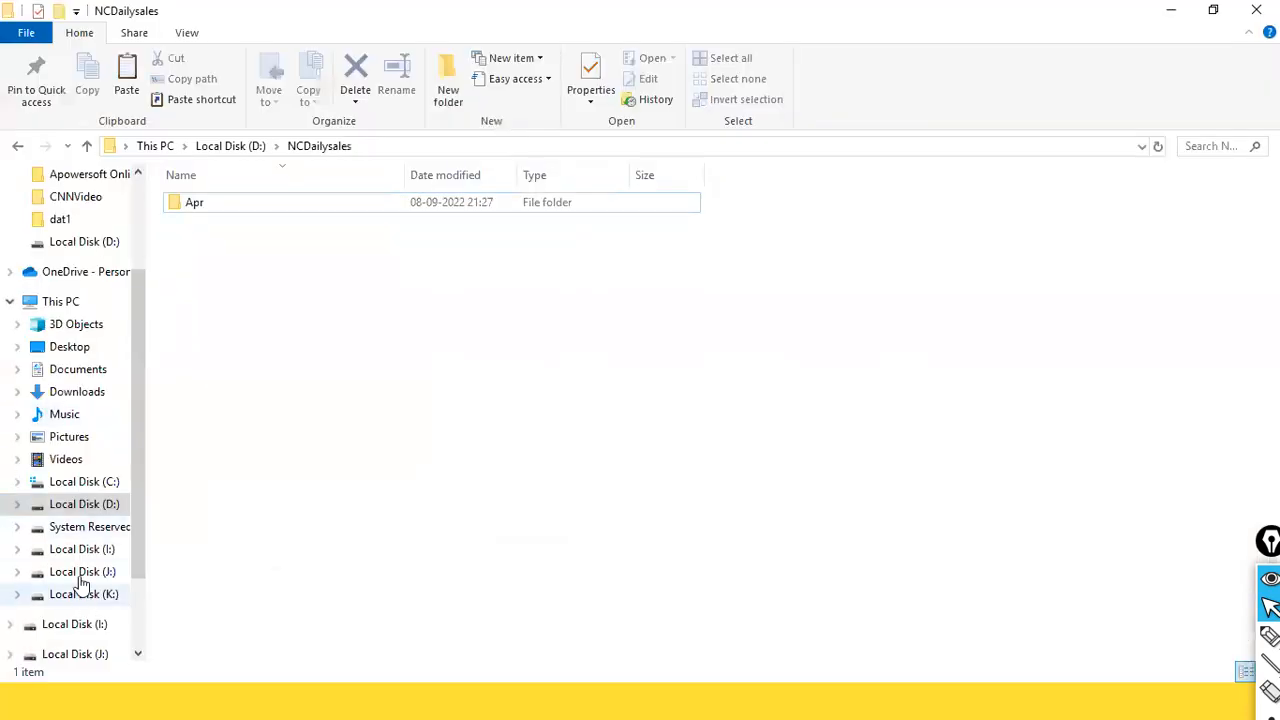
pyautogui.click(71, 508)
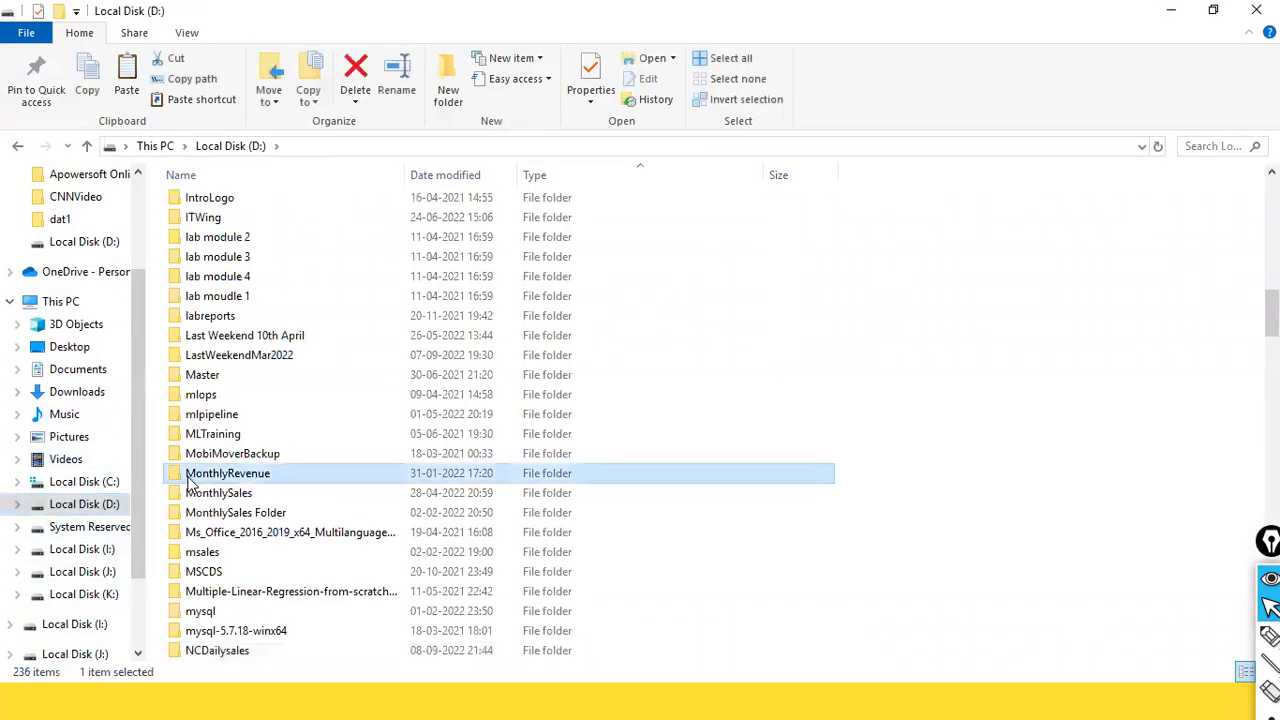
pyautogui.write('stu')
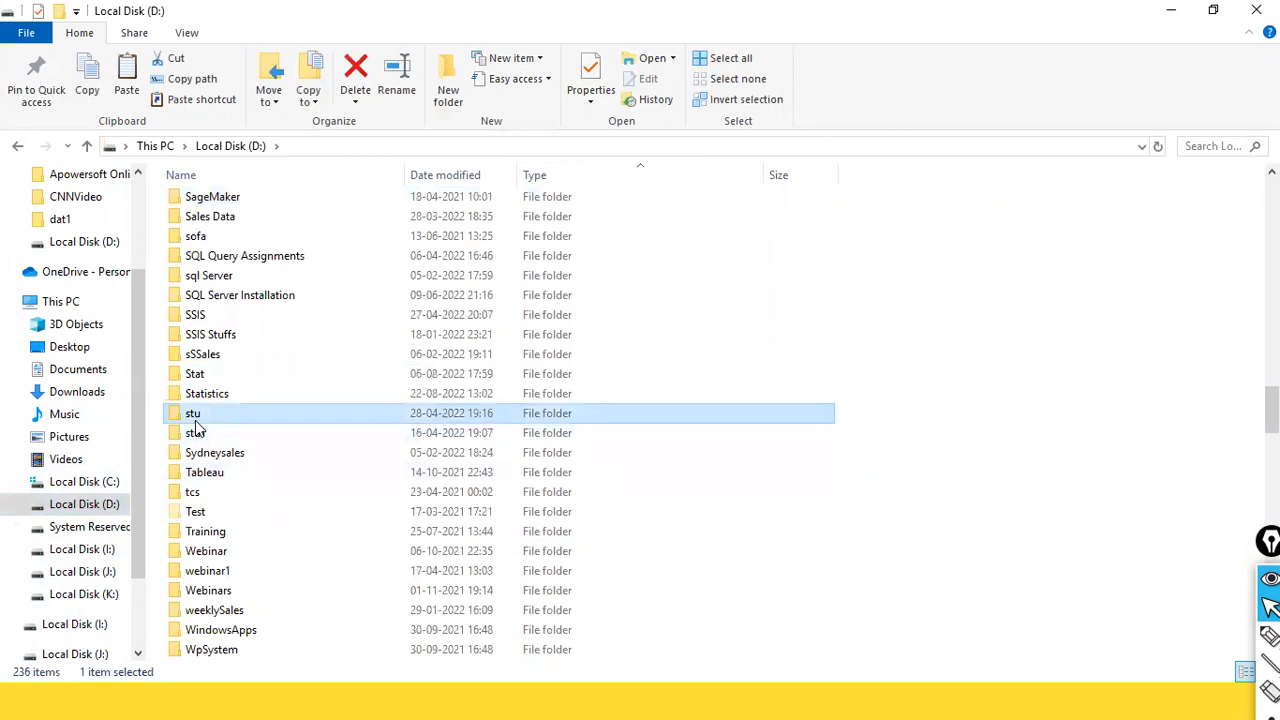
pyautogui.press('Return')
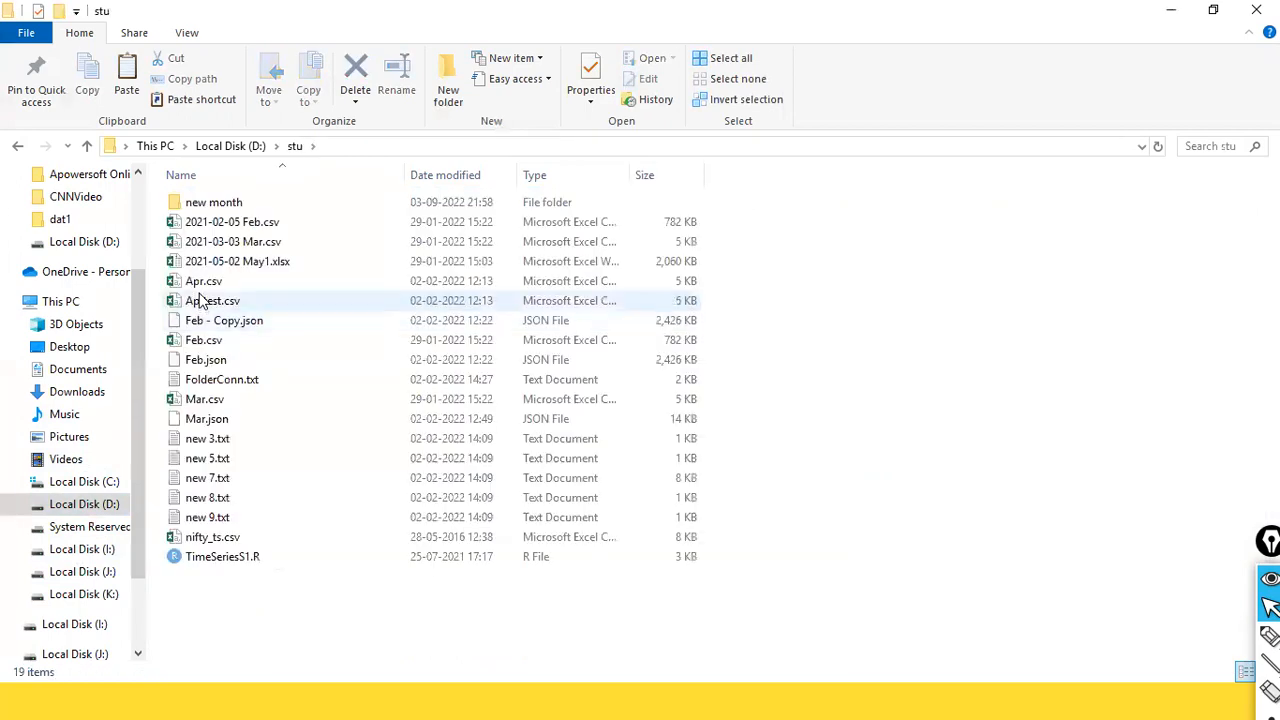
pyautogui.click(222, 401)
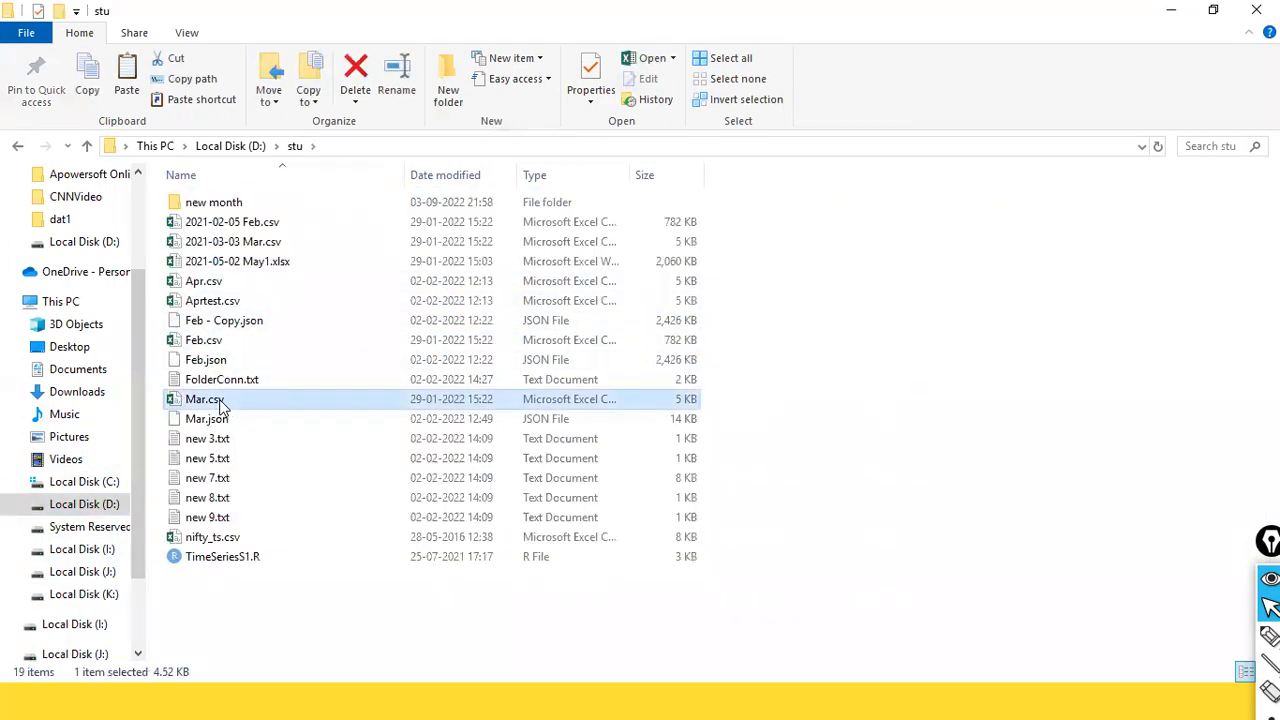
# Open the D:\NCDailysales folder and paste the copied Mar.csv file next to the Apr subfolder
pyautogui.click(115, 511)
pyautogui.click(218, 473)
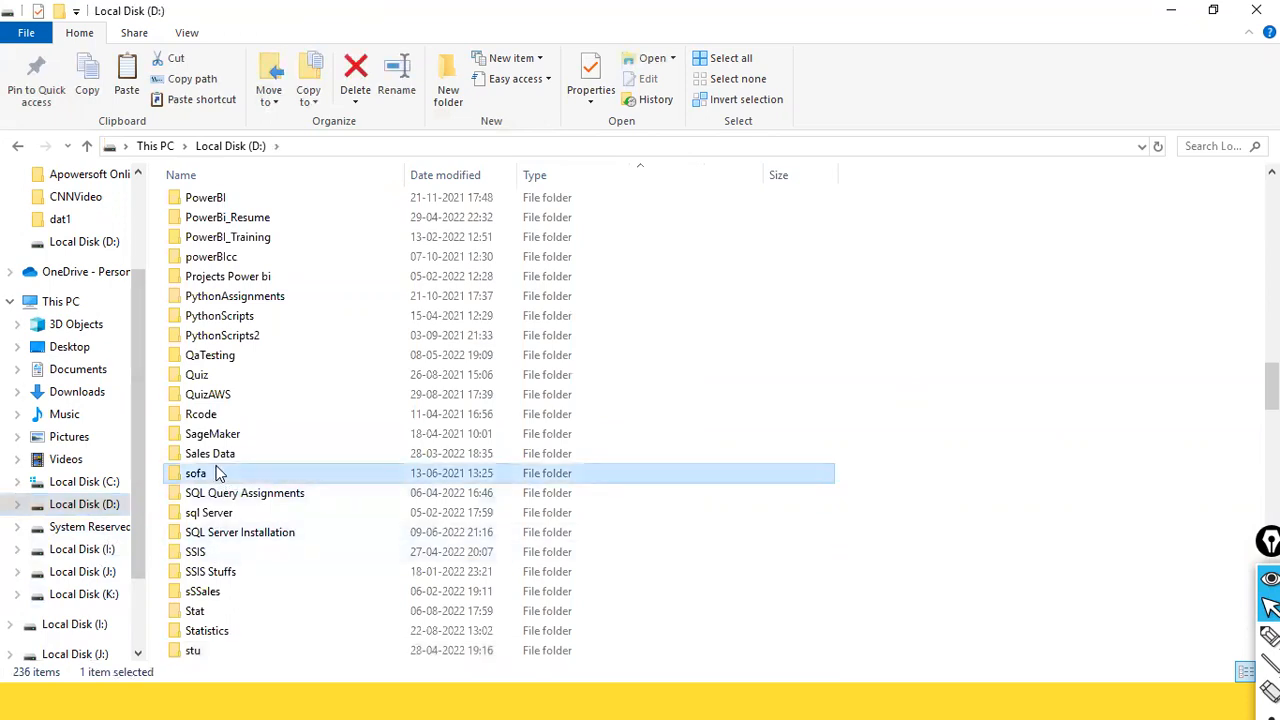
pyautogui.press('c')
pyautogui.press('n')
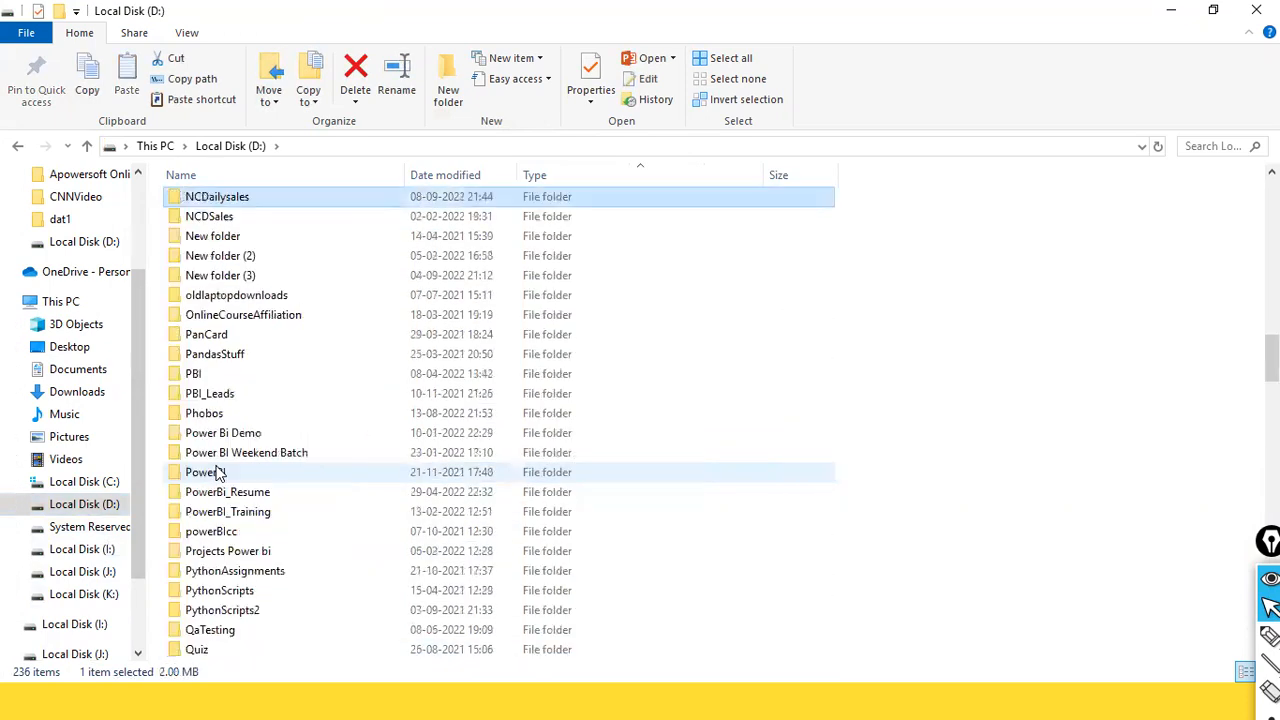
pyautogui.press('Return')
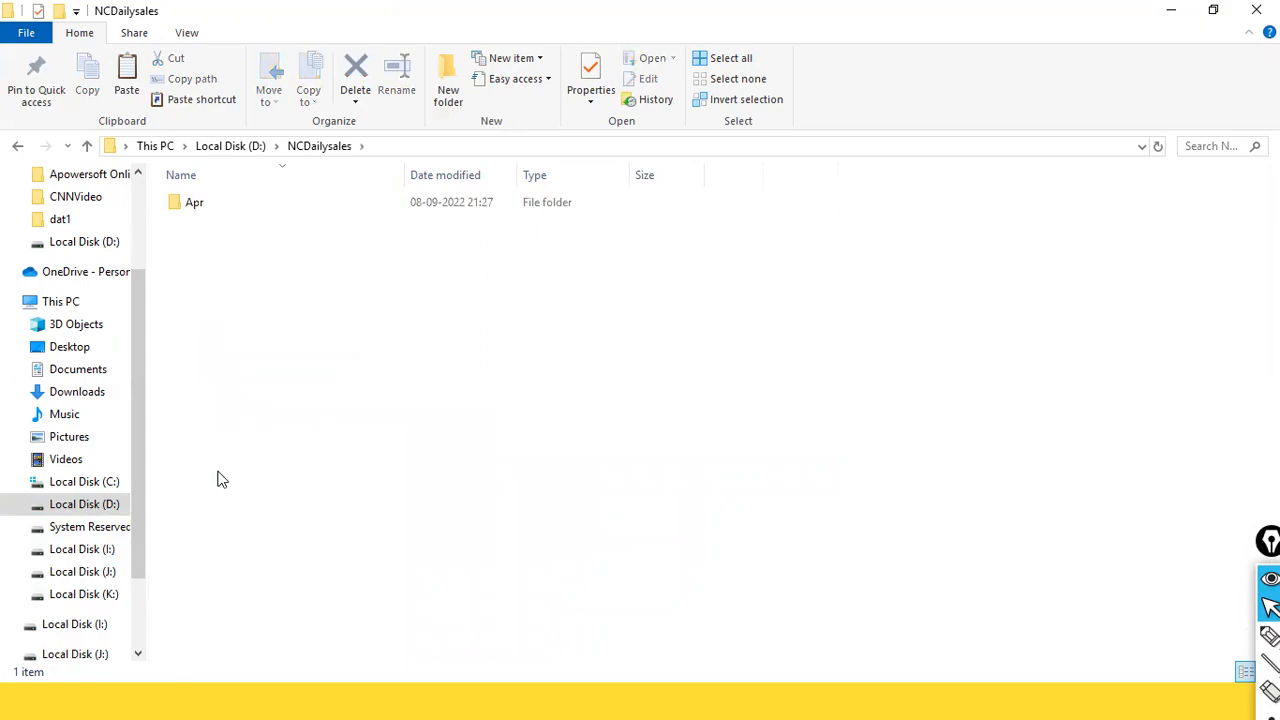
pyautogui.hotkey('ctrl', 'v')
# Switch to Power BI Desktop, refresh the report data and reopen Power Query Editor
pyautogui.hotkey('alt', 'Tab')
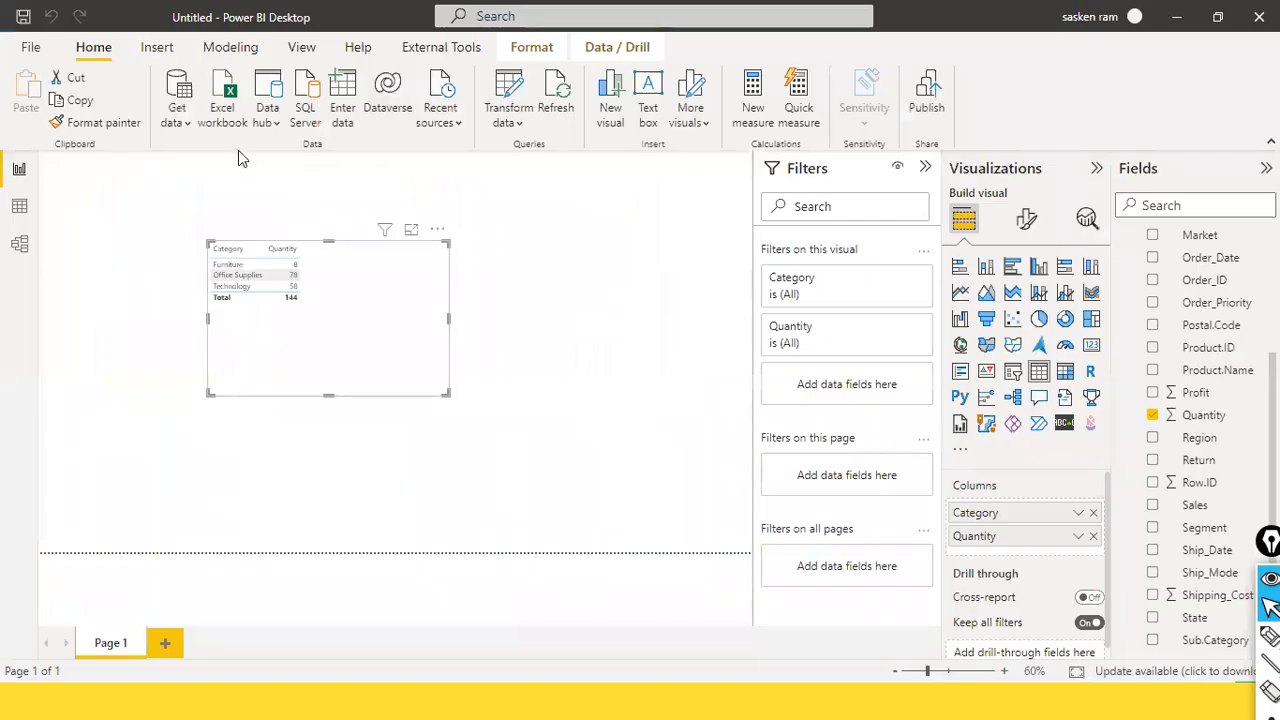
pyautogui.click(555, 107)
pyautogui.click(498, 130)
pyautogui.click(505, 145)
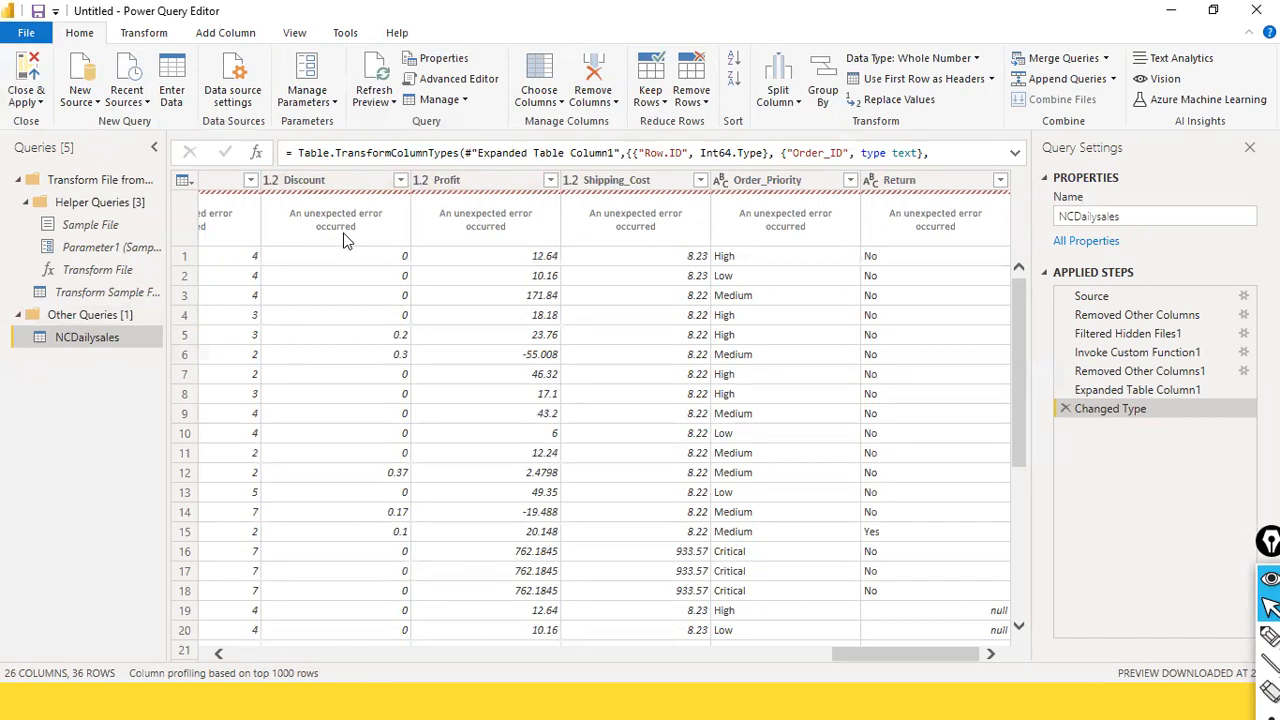
# Refresh the data preview of the NCDailysales query
pyautogui.click(386, 103)
pyautogui.click(398, 120)
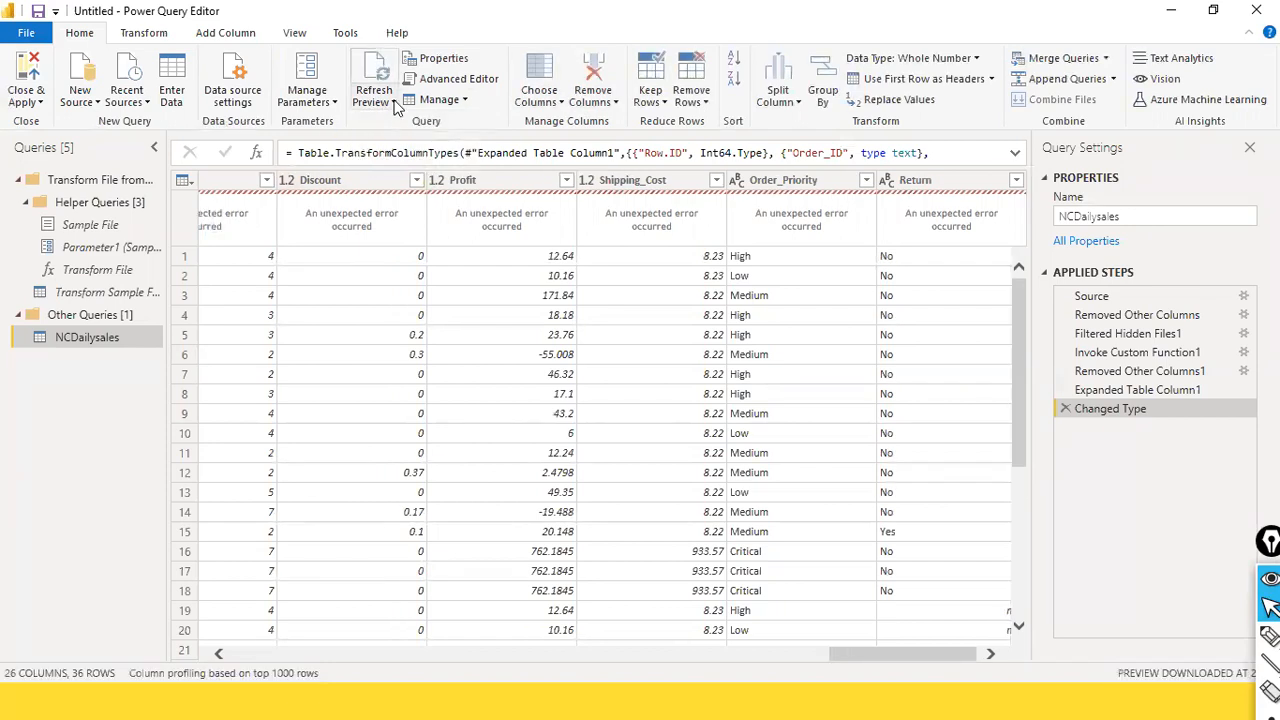
pyautogui.click(388, 101)
pyautogui.click(403, 143)
# Apply the query changes, return to the report and refresh its data again
pyautogui.click(30, 103)
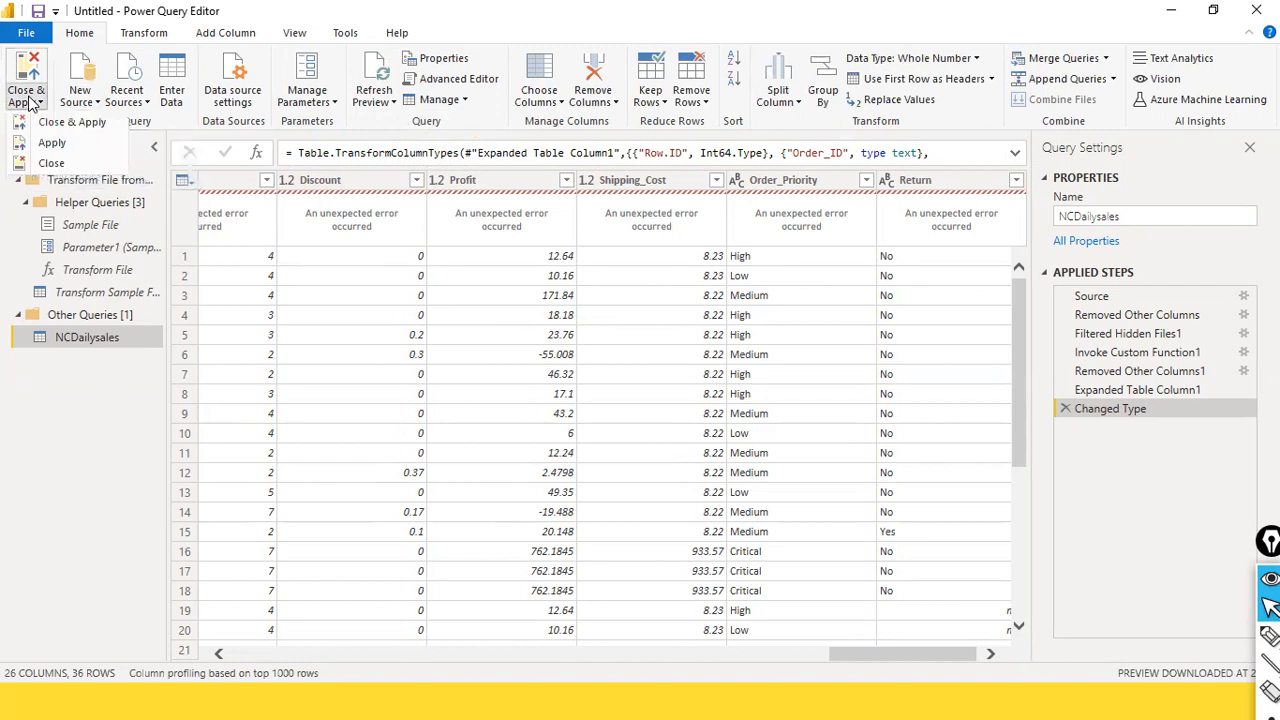
pyautogui.click(70, 140)
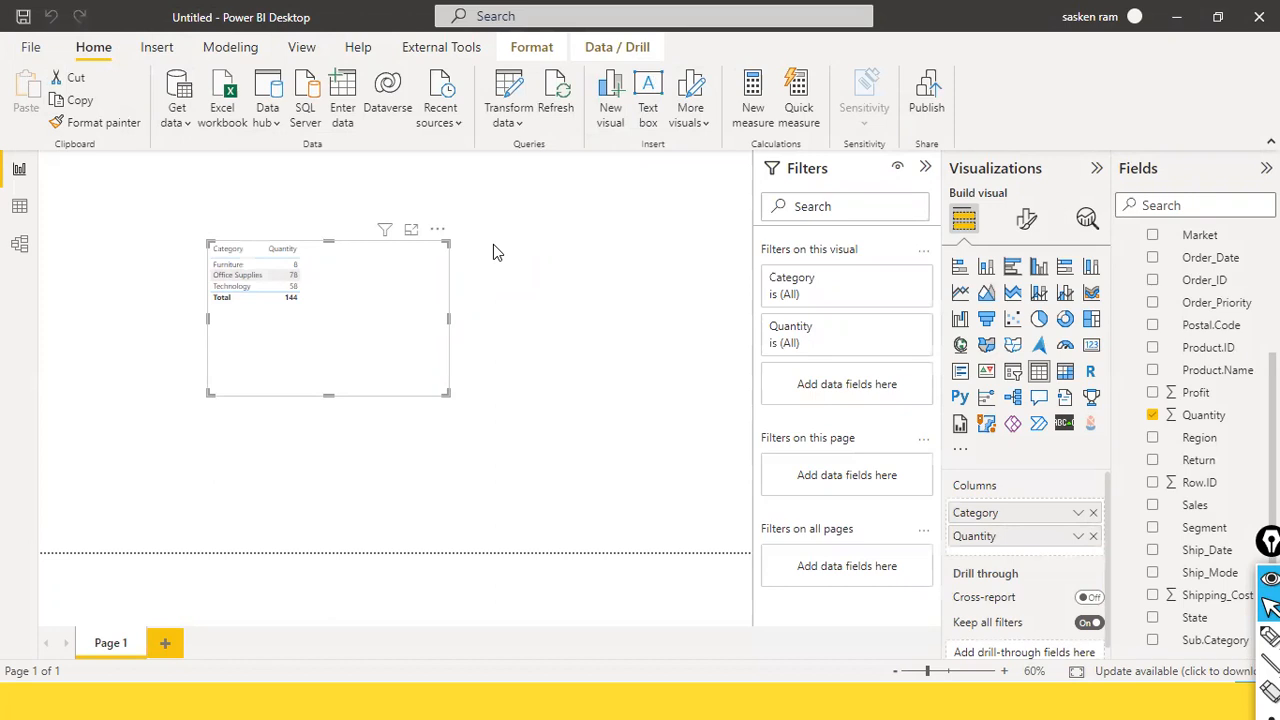
pyautogui.click(642, 264)
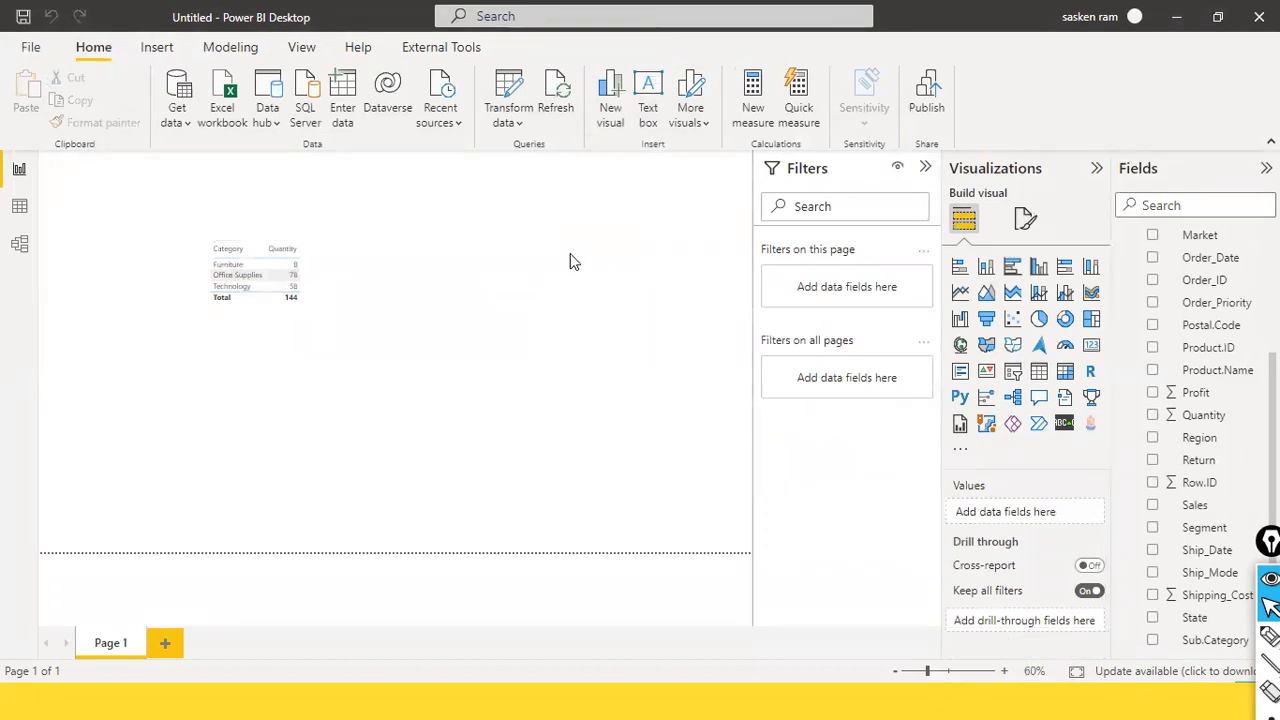
pyautogui.click(555, 113)
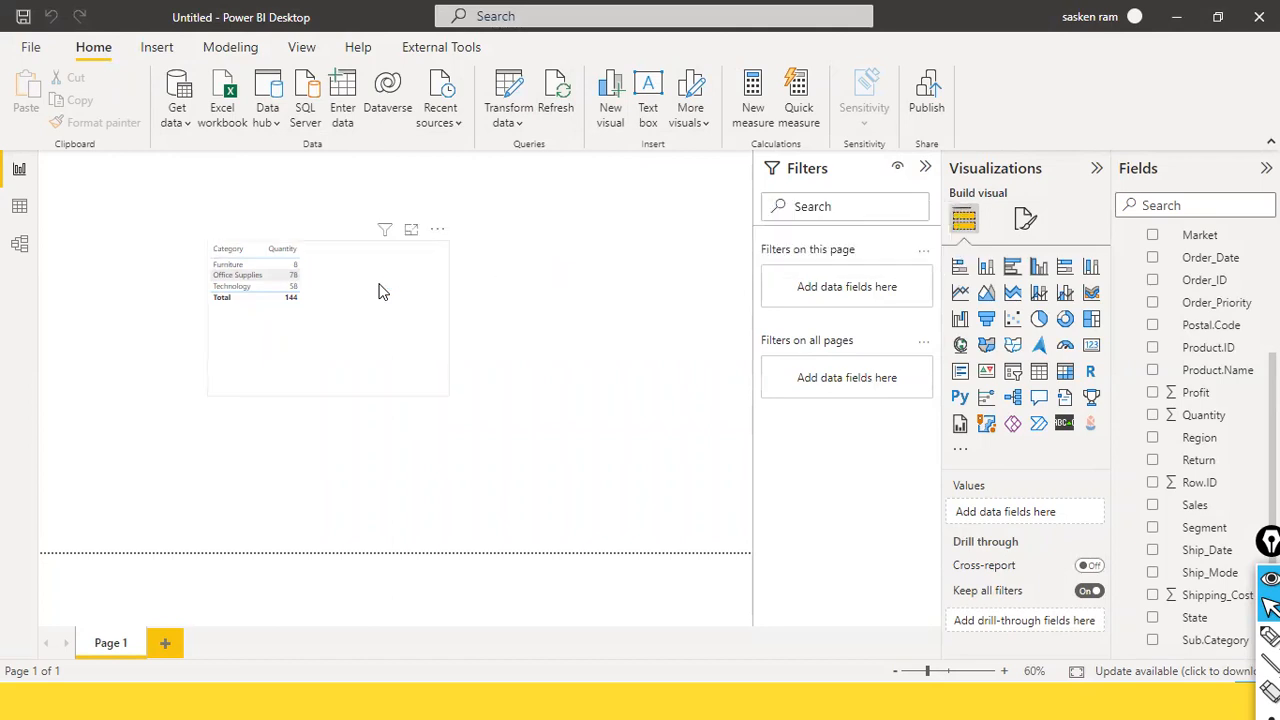
# Reopen Power Query Editor to check the NCDailysales columns, and close it with the changes applied
pyautogui.click(508, 121)
pyautogui.click(527, 152)
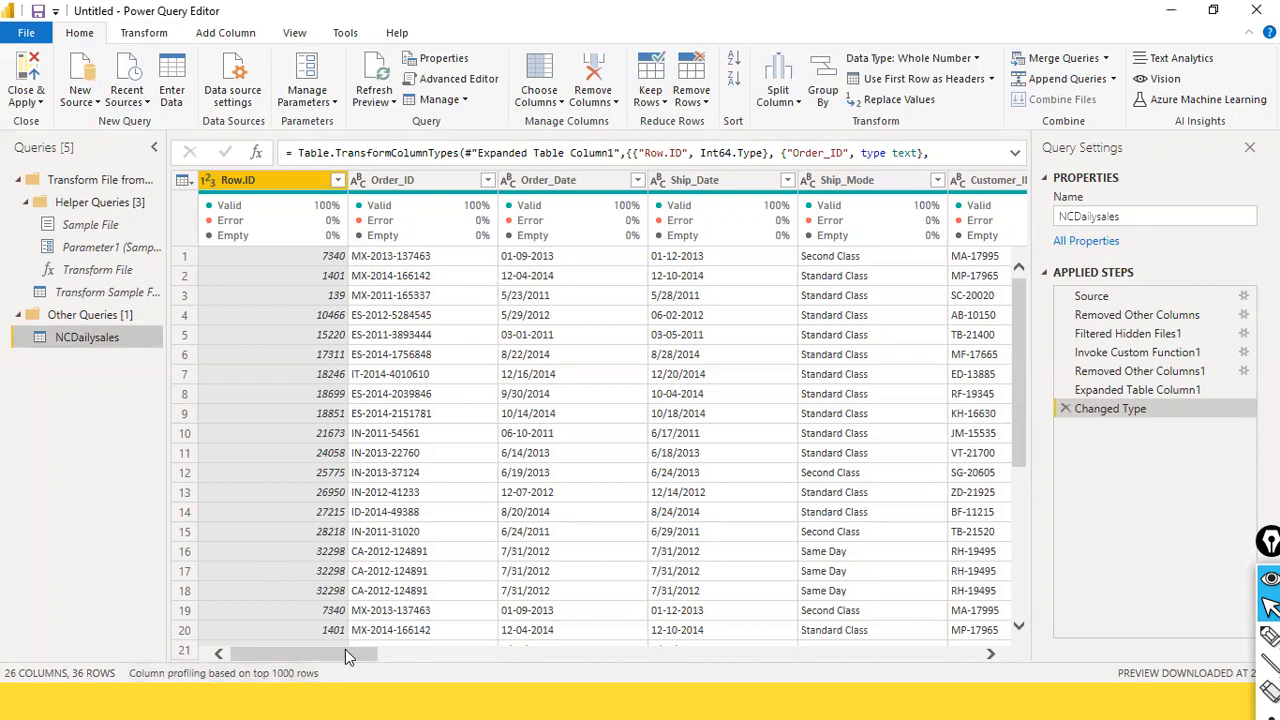
pyautogui.moveTo(345, 652); pyautogui.dragTo(197, 614)
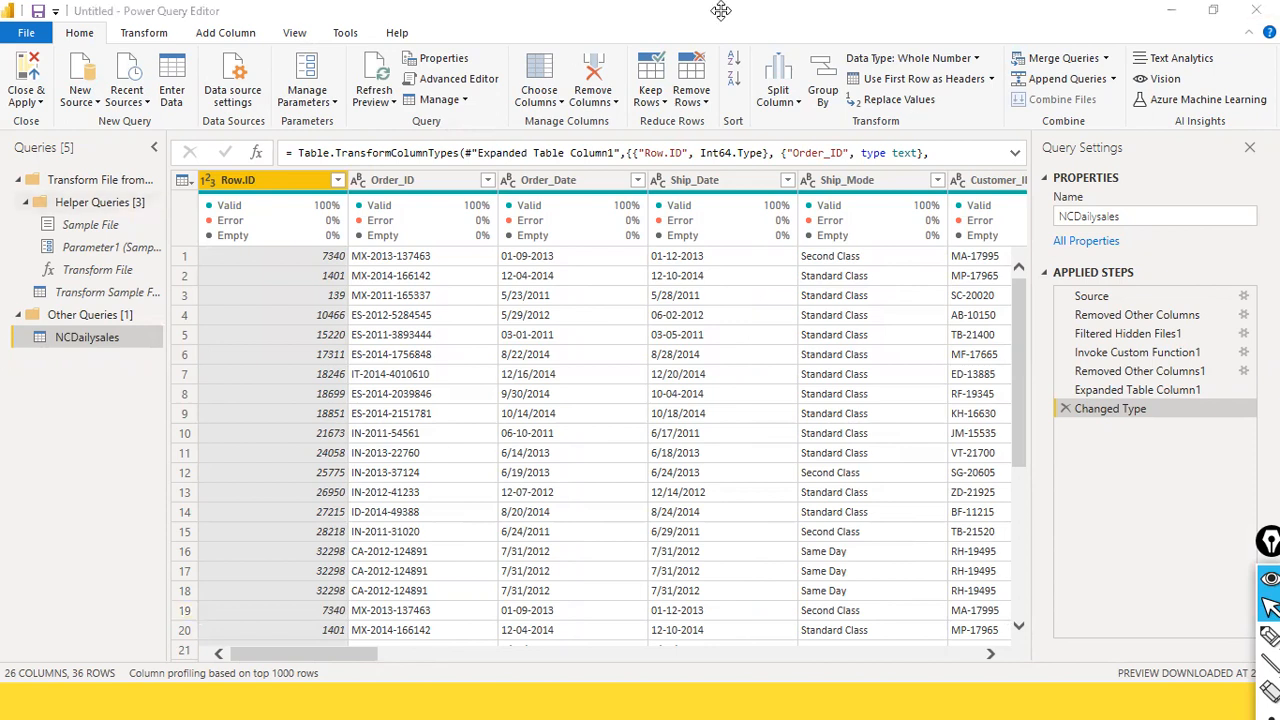
pyautogui.click(26, 32)
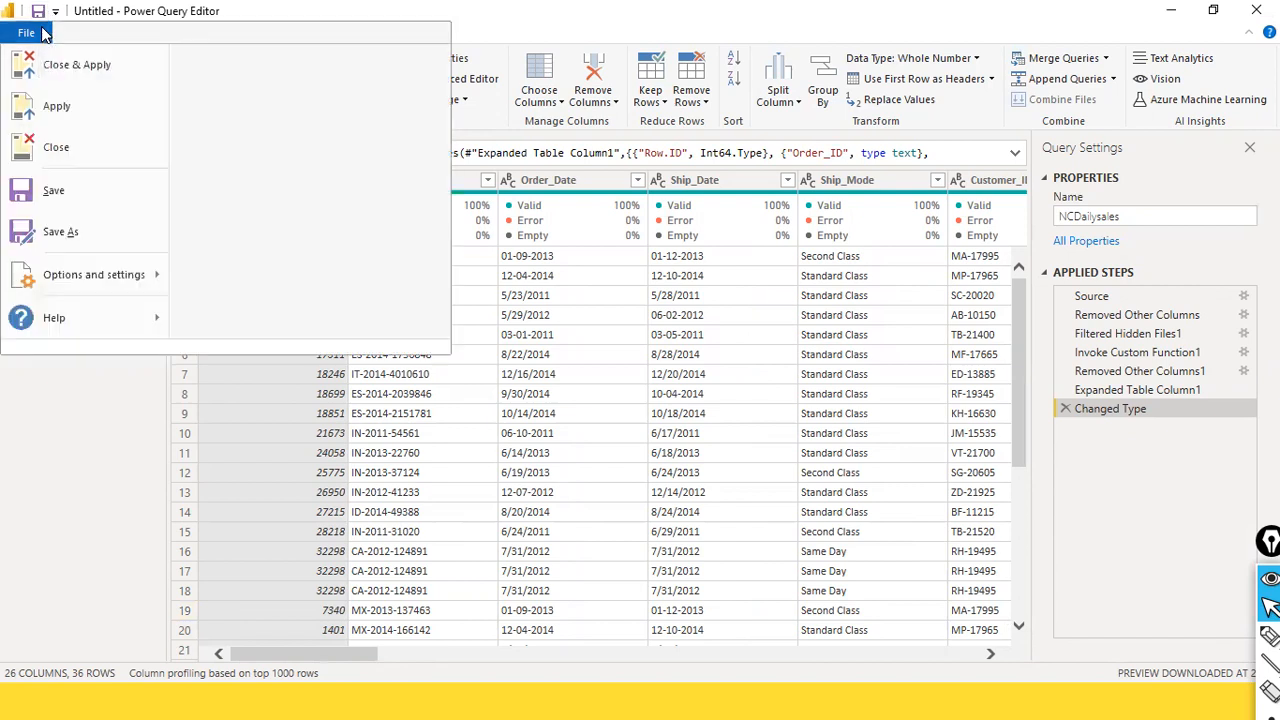
pyautogui.click(72, 71)
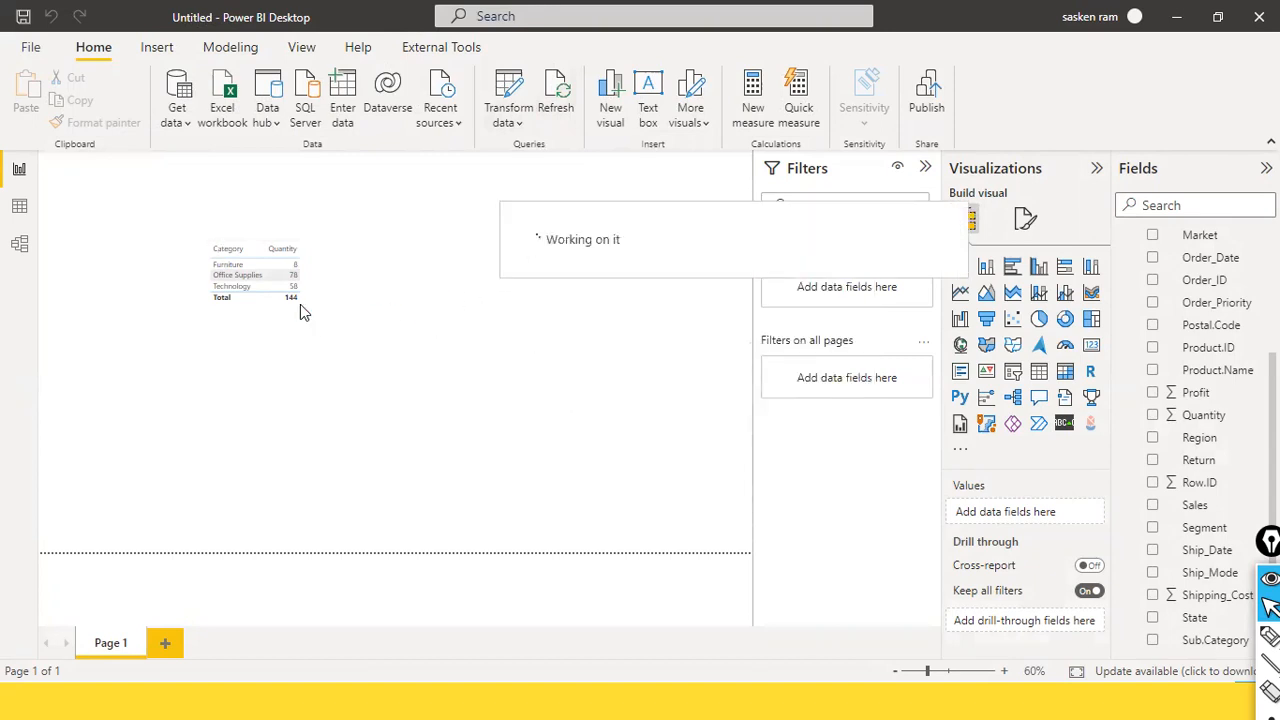
# Switch to File Explorer, open the D:\stu folder and copy its Apr.csv file
pyautogui.hotkey('alt', 'Tab')
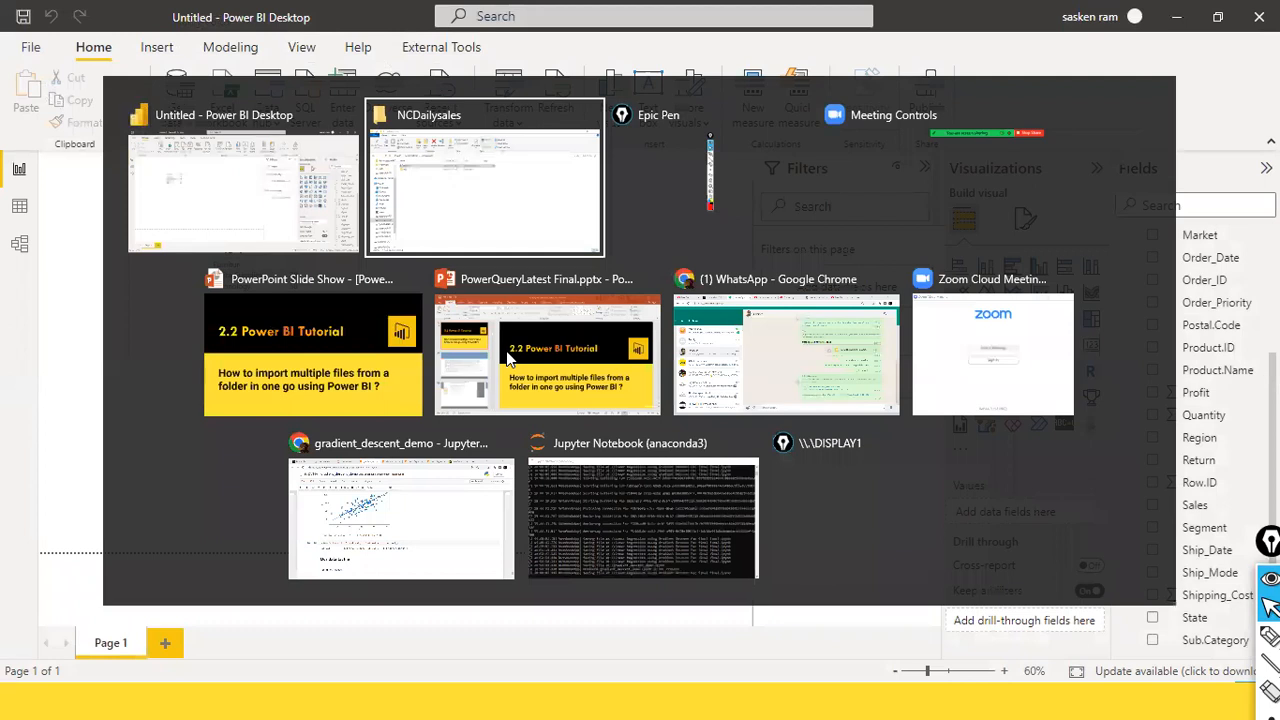
pyautogui.click(95, 505)
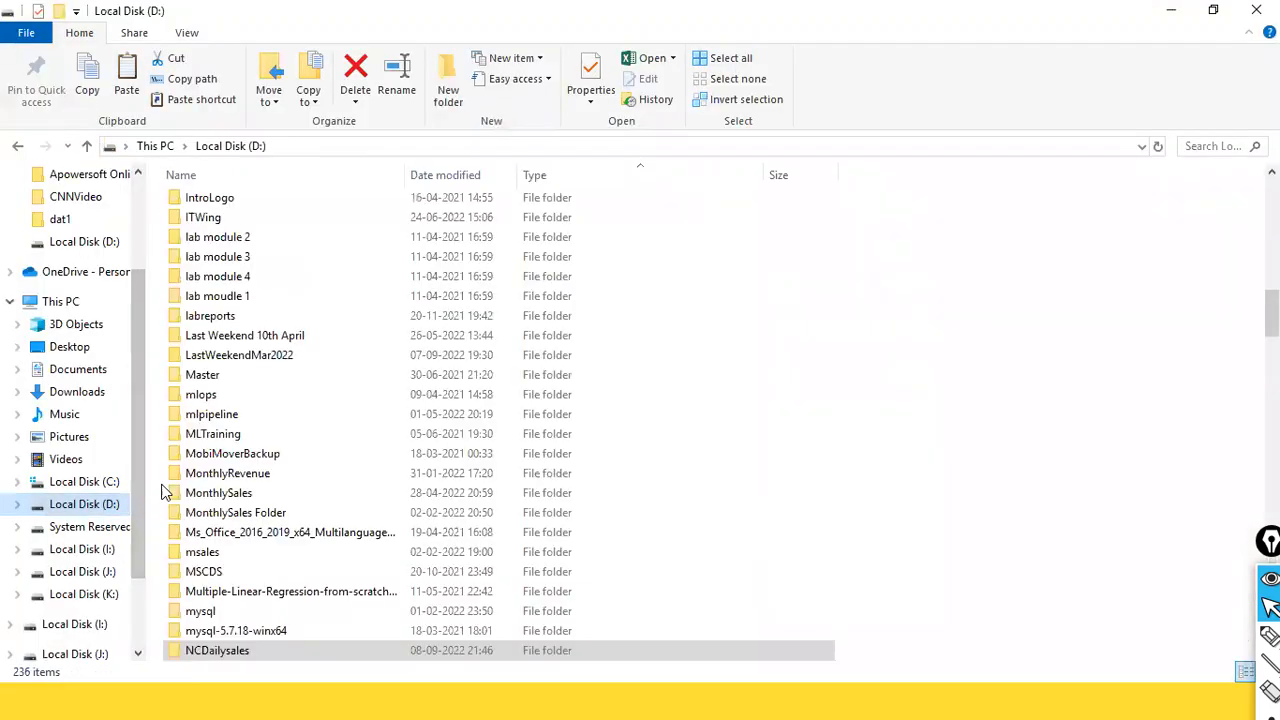
pyautogui.click(195, 476)
pyautogui.write('tstc')
pyautogui.press('Return')
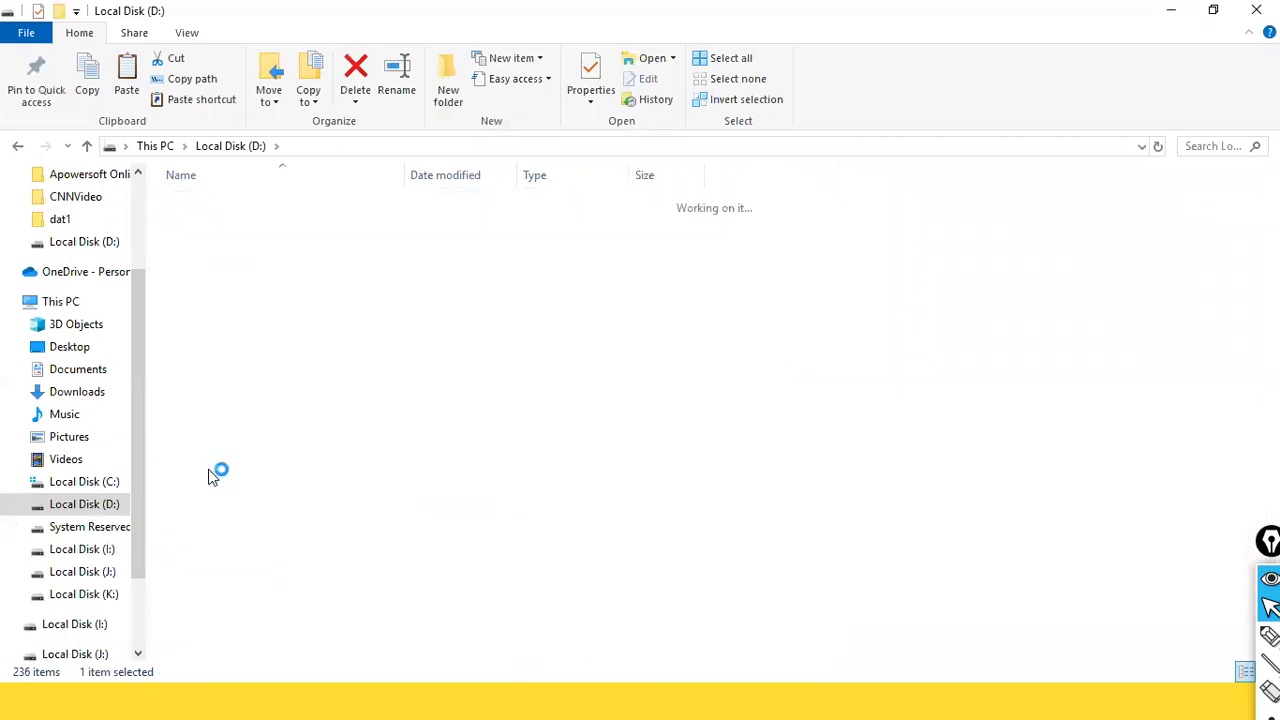
pyautogui.click(217, 286)
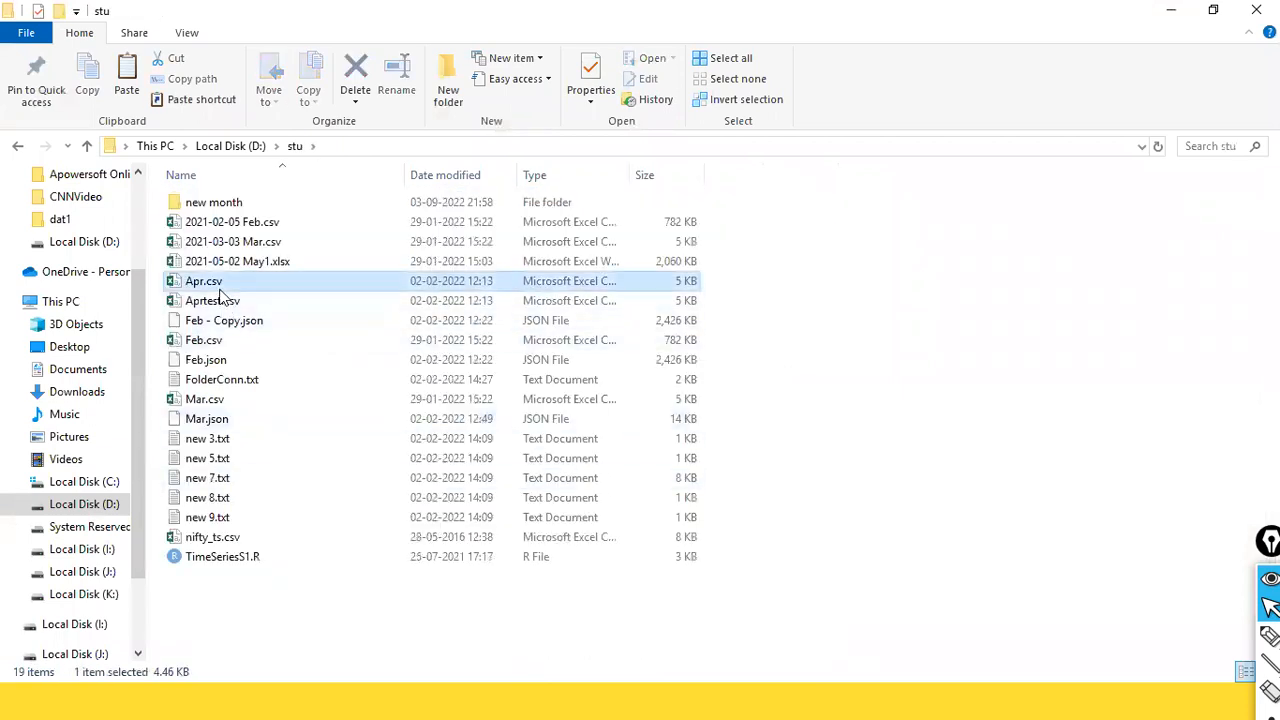
# Open the D:\NCDailysales folder and paste the copied Apr.csv file beside Mar.csv
pyautogui.click(100, 508)
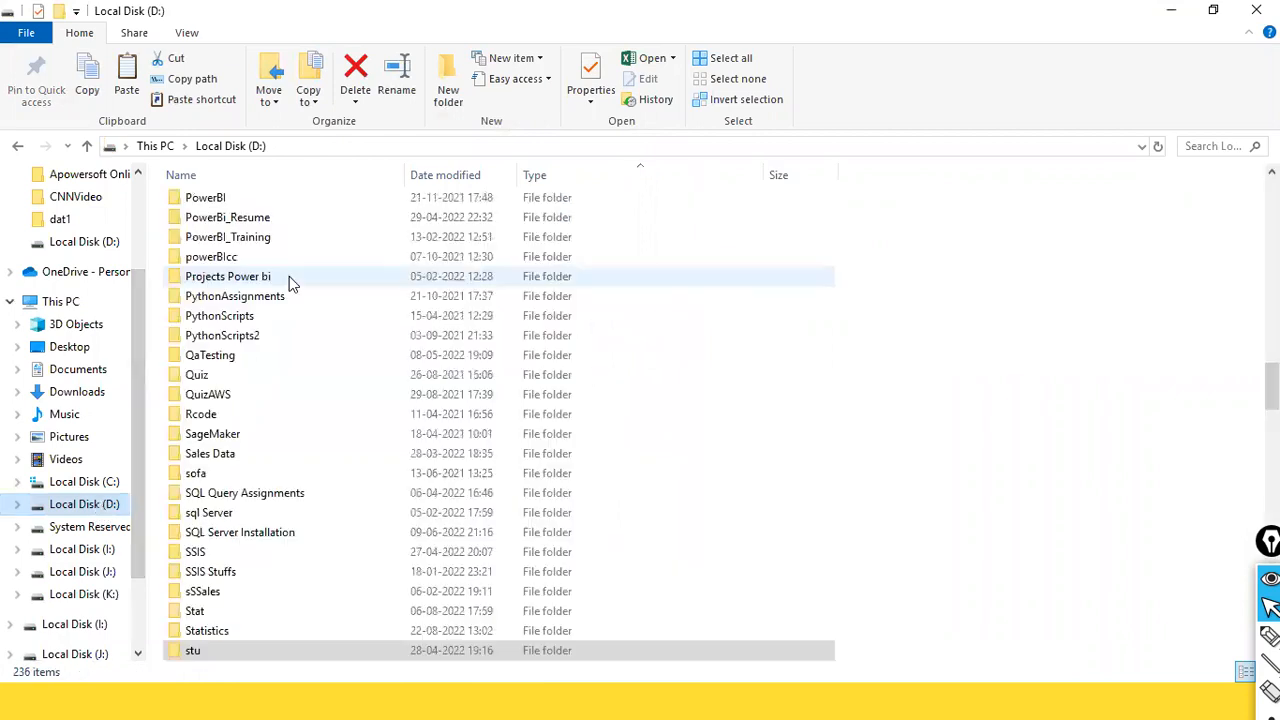
pyautogui.click(215, 520)
pyautogui.press('n')
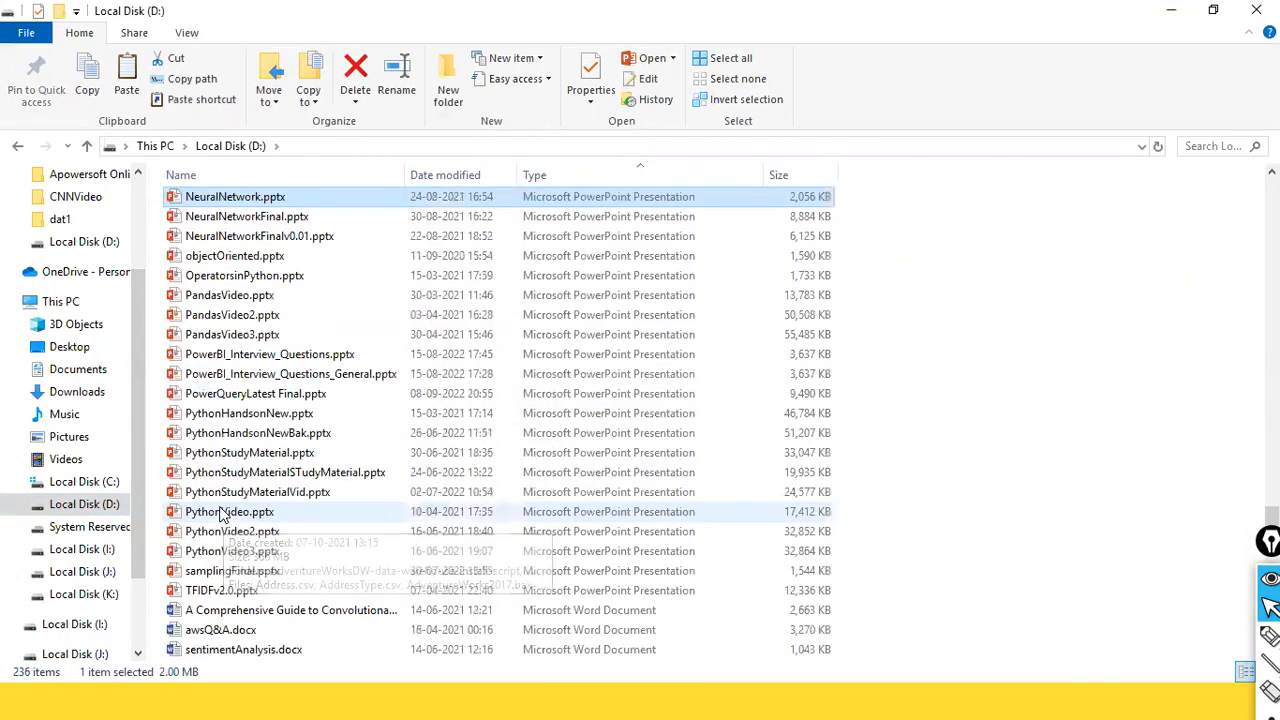
pyautogui.press('n')
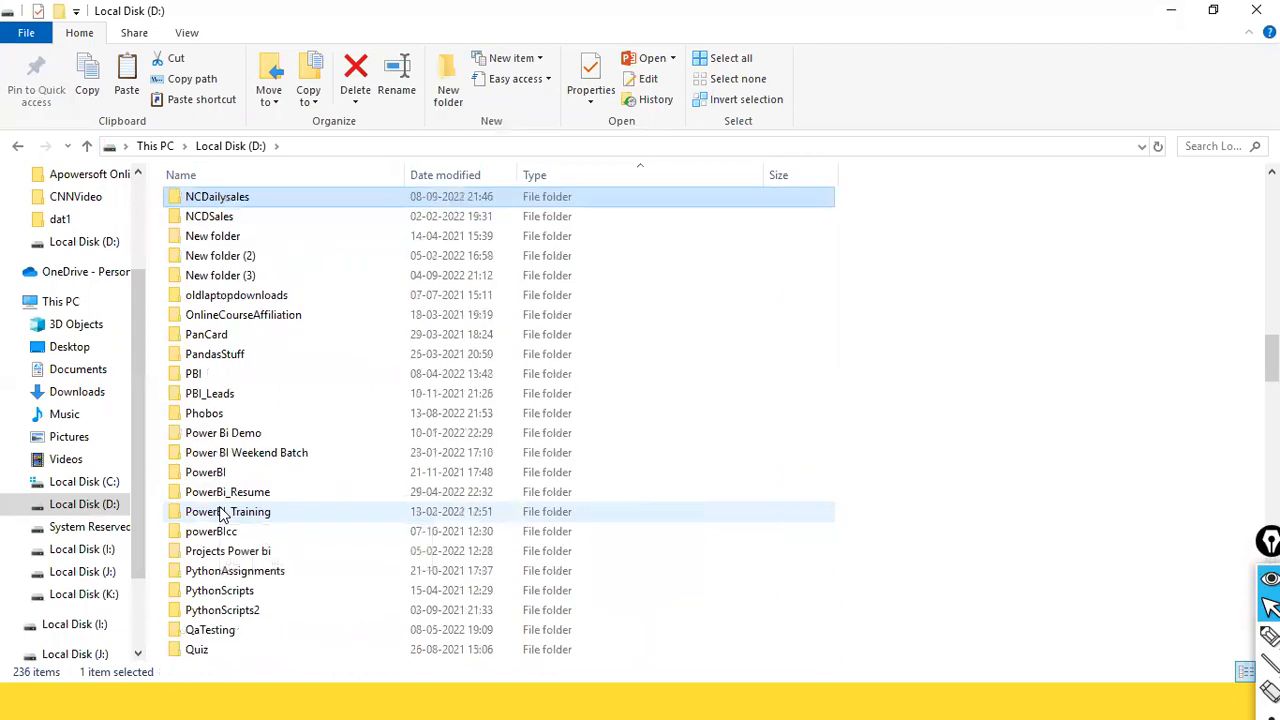
pyautogui.press('Return')
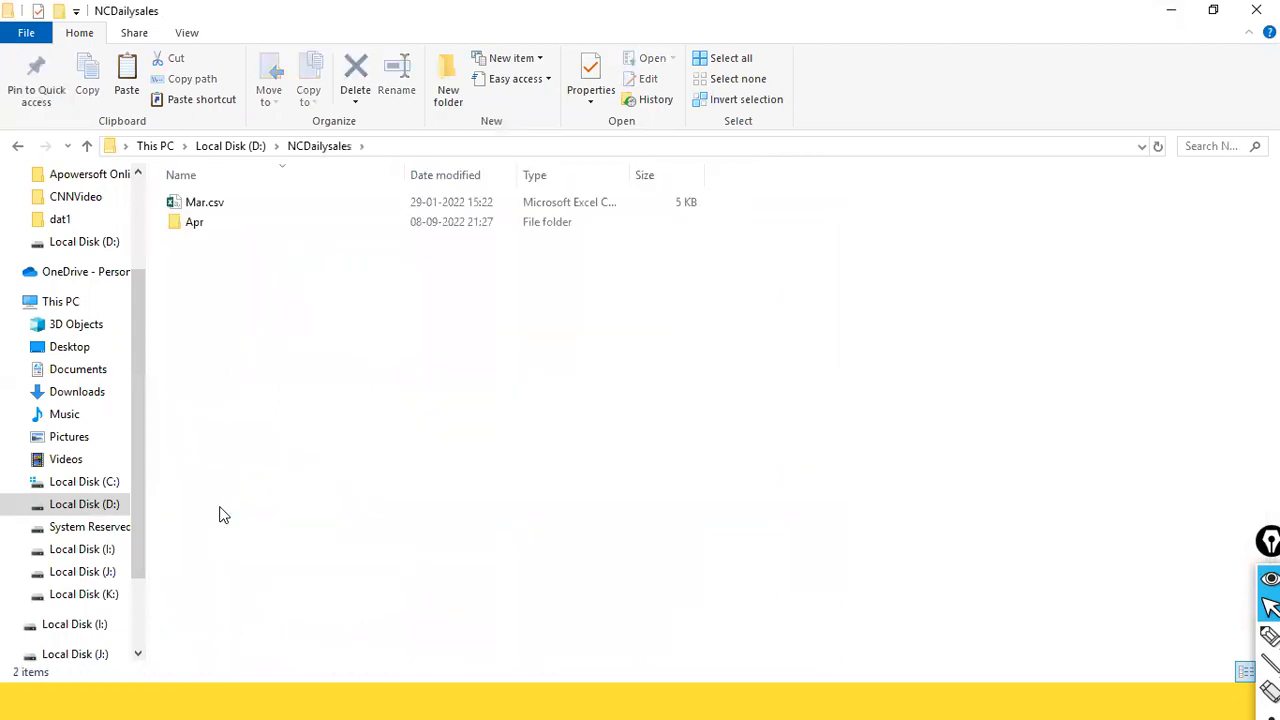
pyautogui.hotkey('ctrl', 'v')
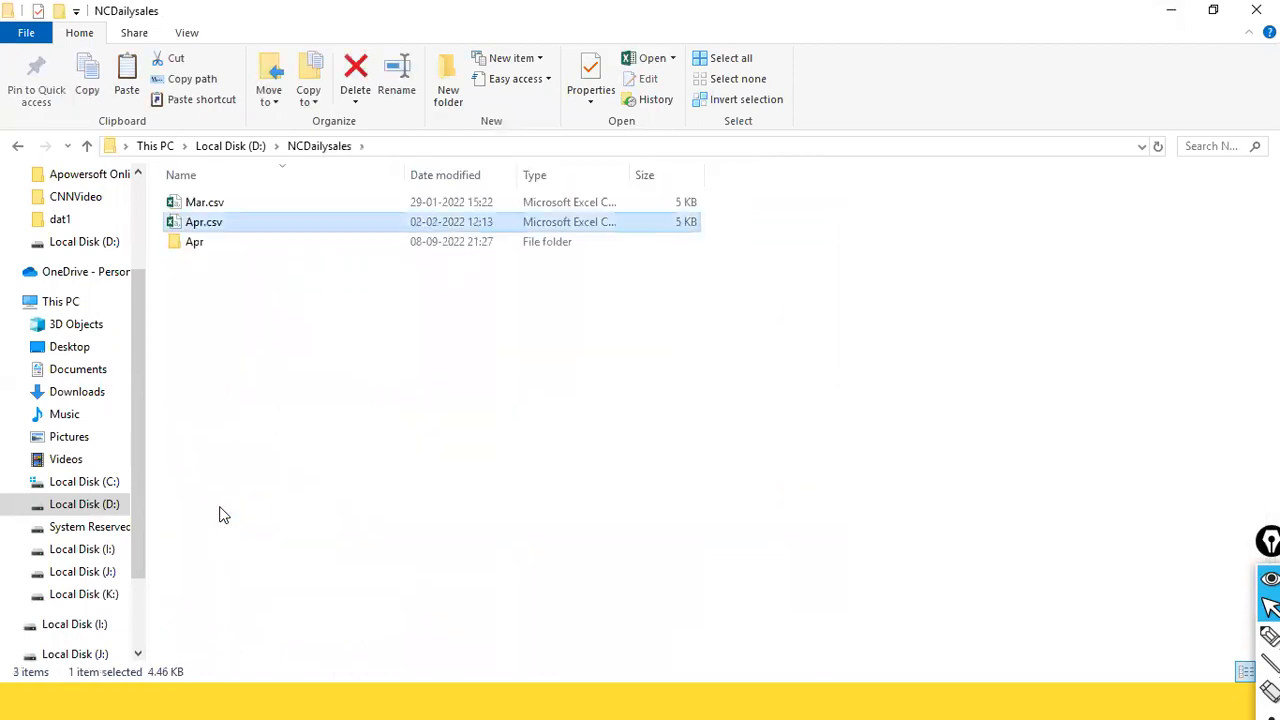
# Check the contents of the Apr subfolder and permanently delete Apr.csv from the NCDailysales folder
pyautogui.doubleClick(189, 246)
pyautogui.click(300, 148)
pyautogui.click(220, 221)
pyautogui.rightClick(220, 223)
pyautogui.press('Escape')
pyautogui.hotkey('shift', 'Delete')
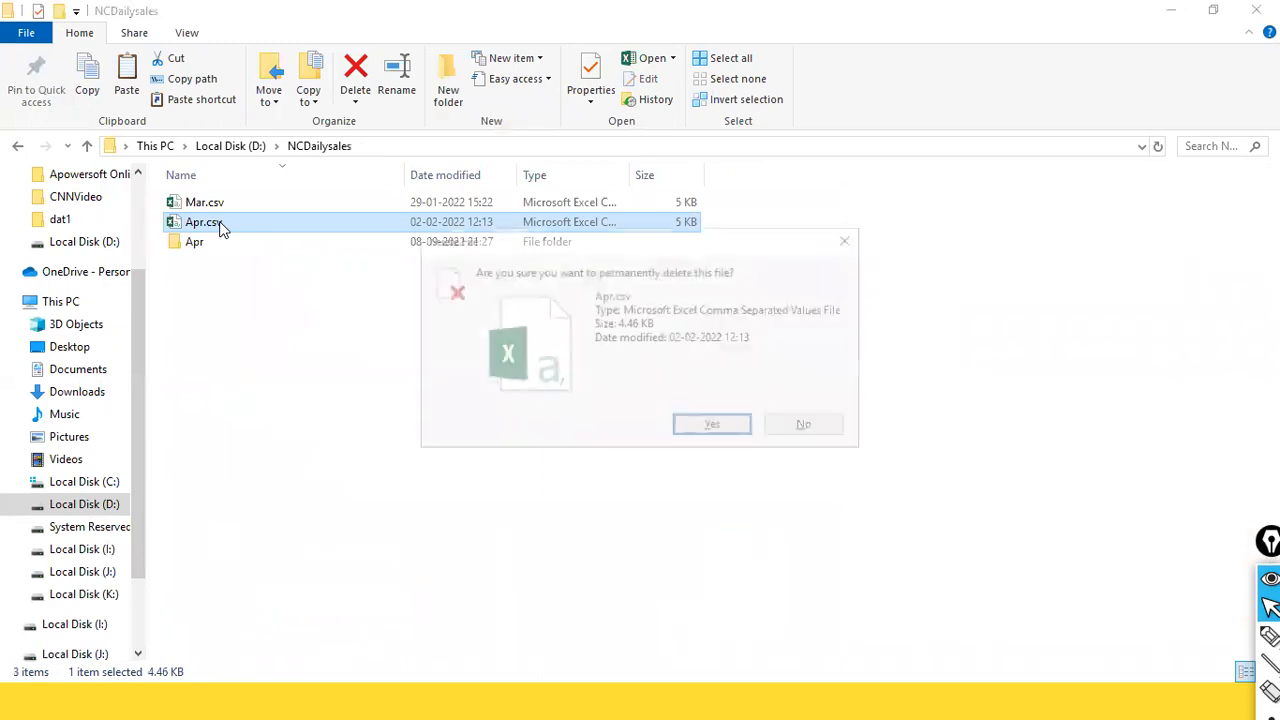
pyautogui.press('Return')
# Open the D:\stu folder again and copy its Feb.csv file
pyautogui.click(66, 504)
pyautogui.click(164, 476)
pyautogui.write('stu')
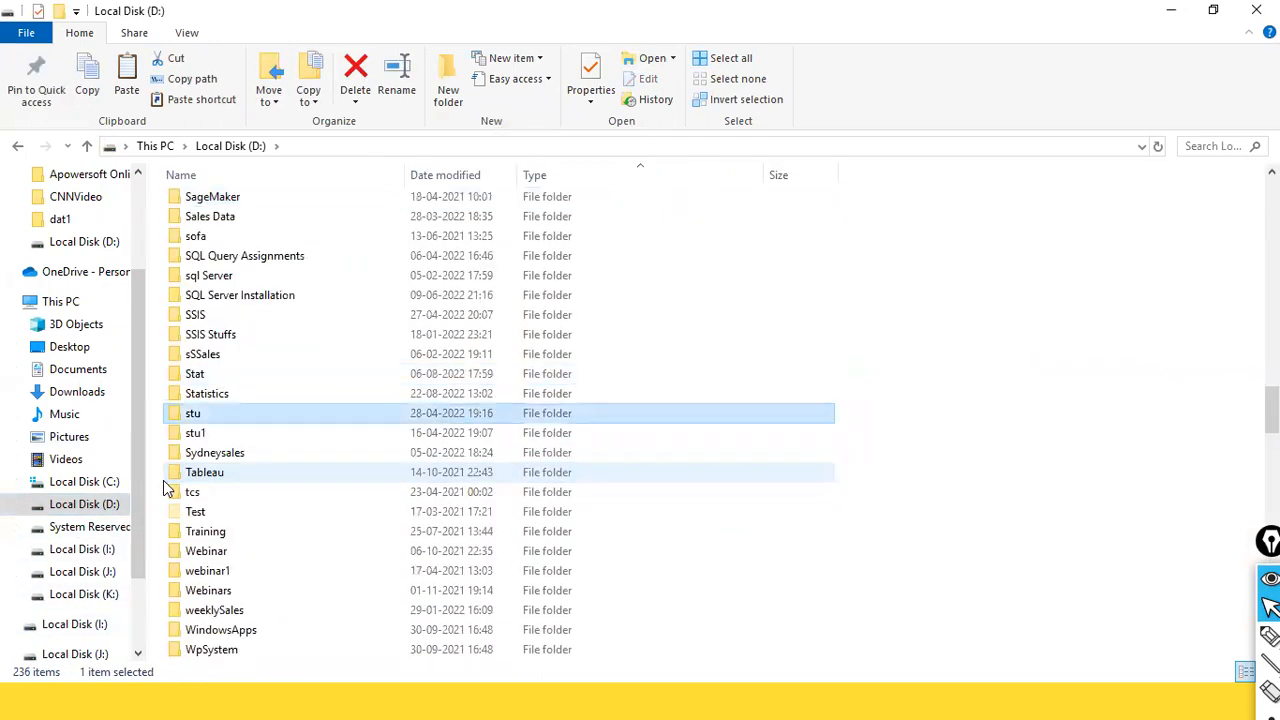
pyautogui.press('Return')
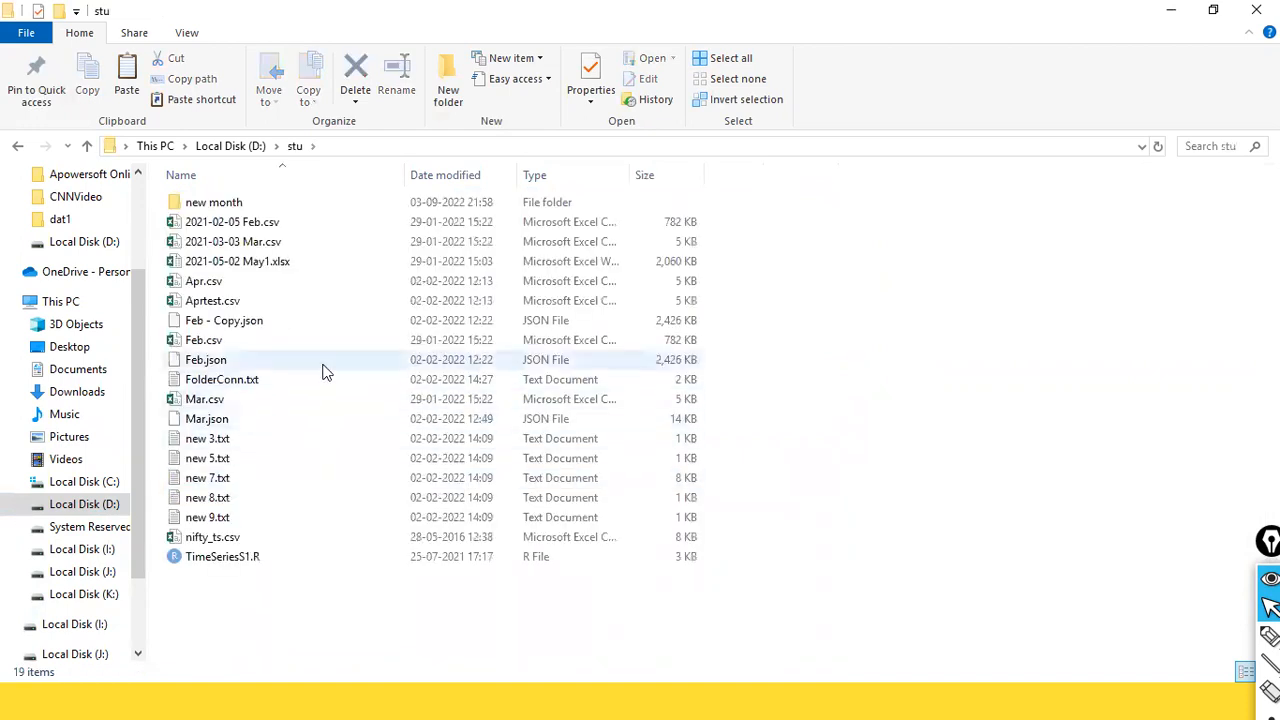
pyautogui.click(230, 343)
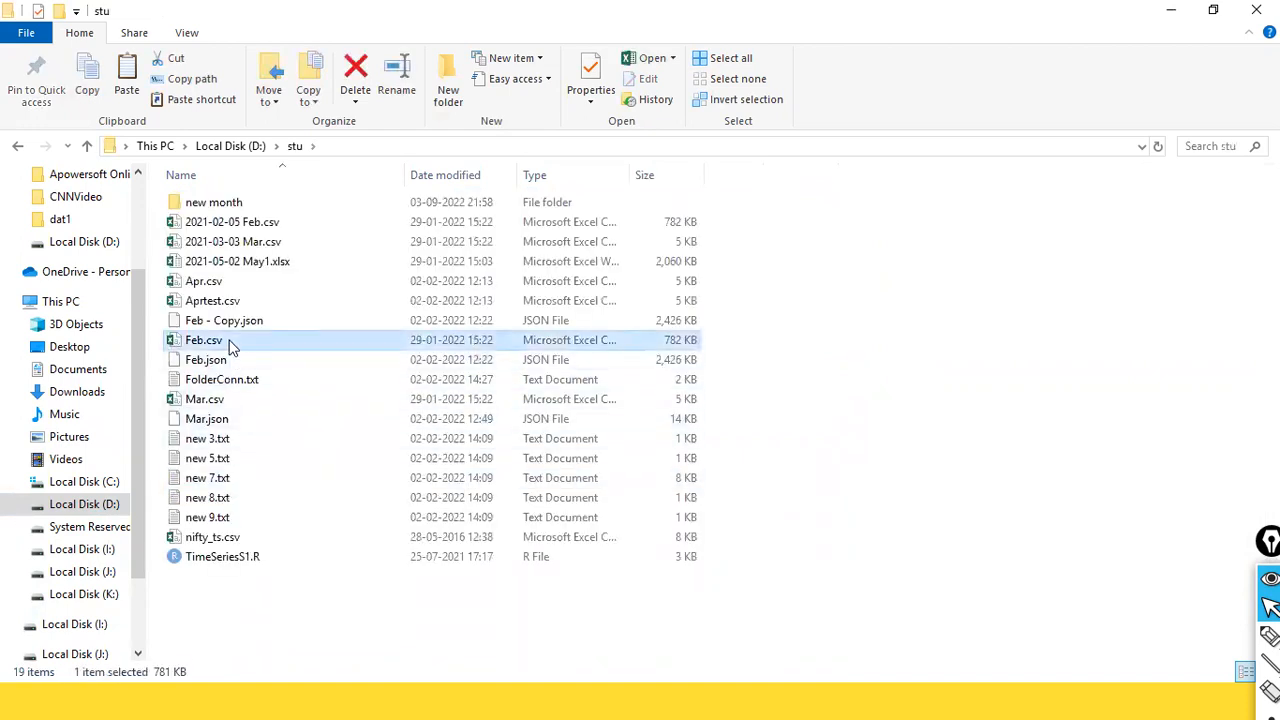
# Open the D:\NCDailysales folder and paste the copied Feb.csv file beside Mar.csv
pyautogui.click(114, 504)
pyautogui.click(193, 480)
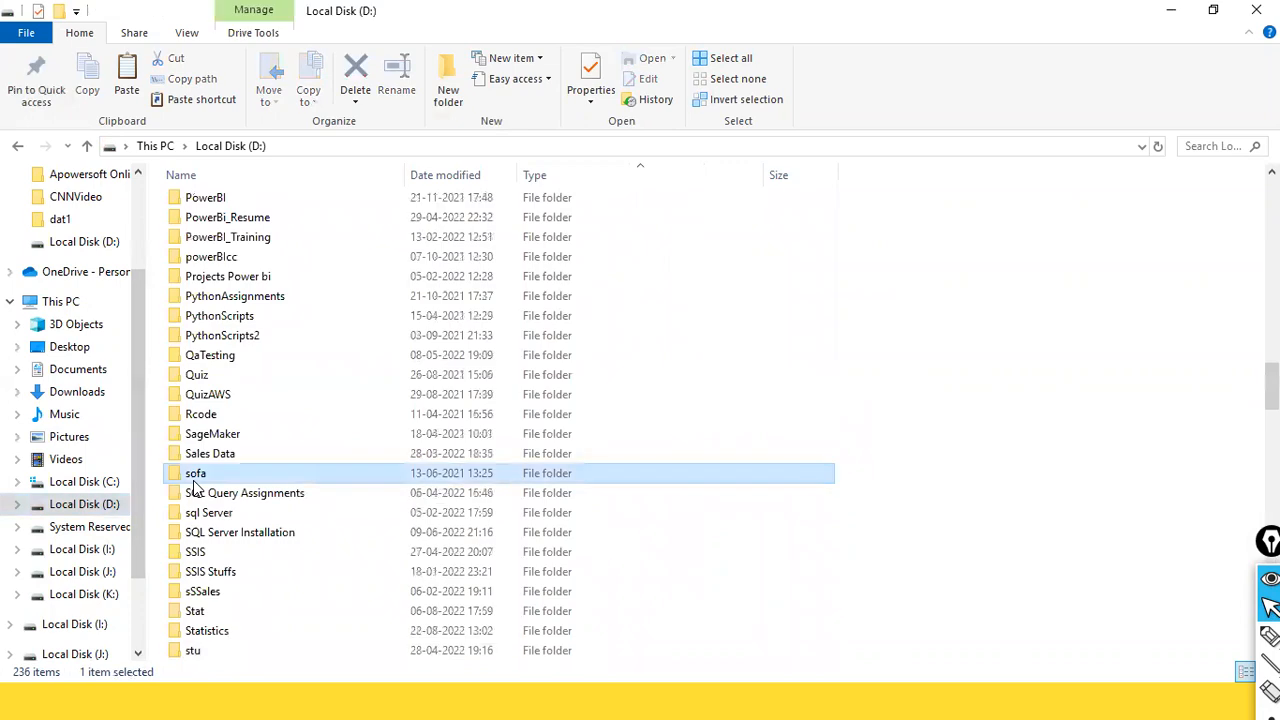
pyautogui.write('nc')
pyautogui.press('Return')
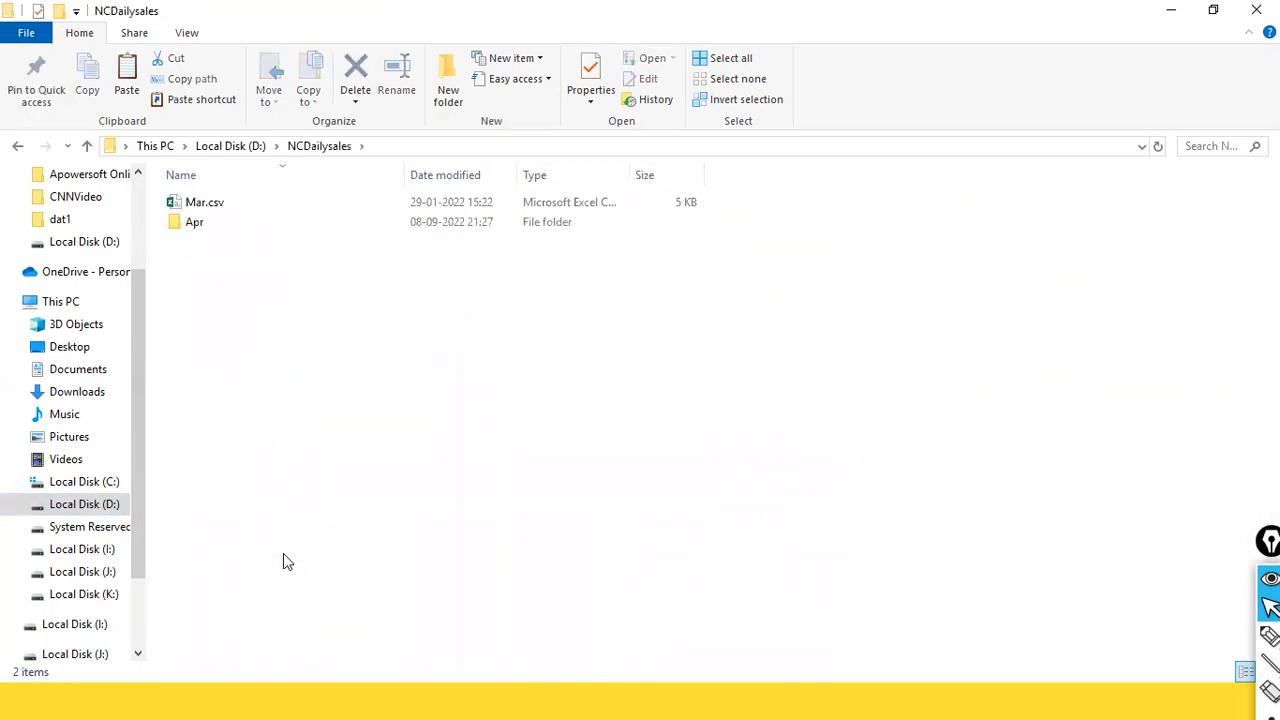
pyautogui.hotkey('ctrl', 'v')
# Switch to Power BI Desktop and refresh the report data to load the added Feb.csv file
pyautogui.hotkey('alt', 'Tab')
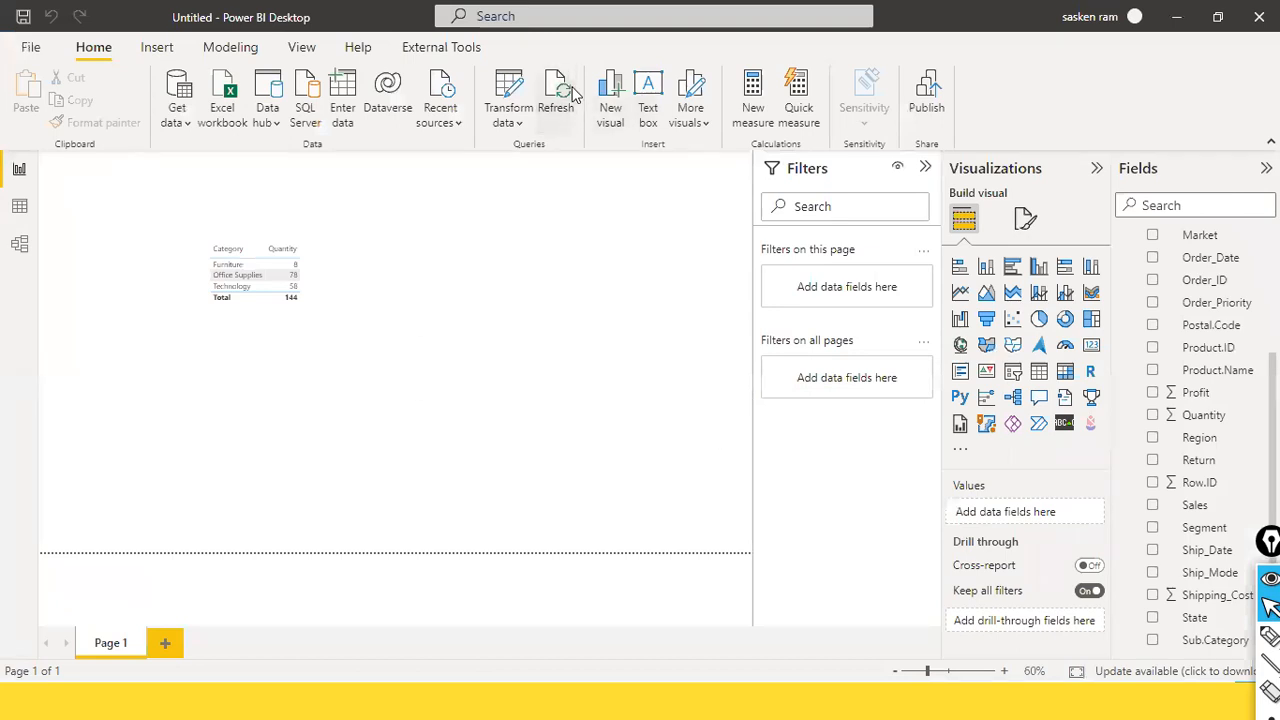
pyautogui.click(570, 103)
pyautogui.click(515, 122)
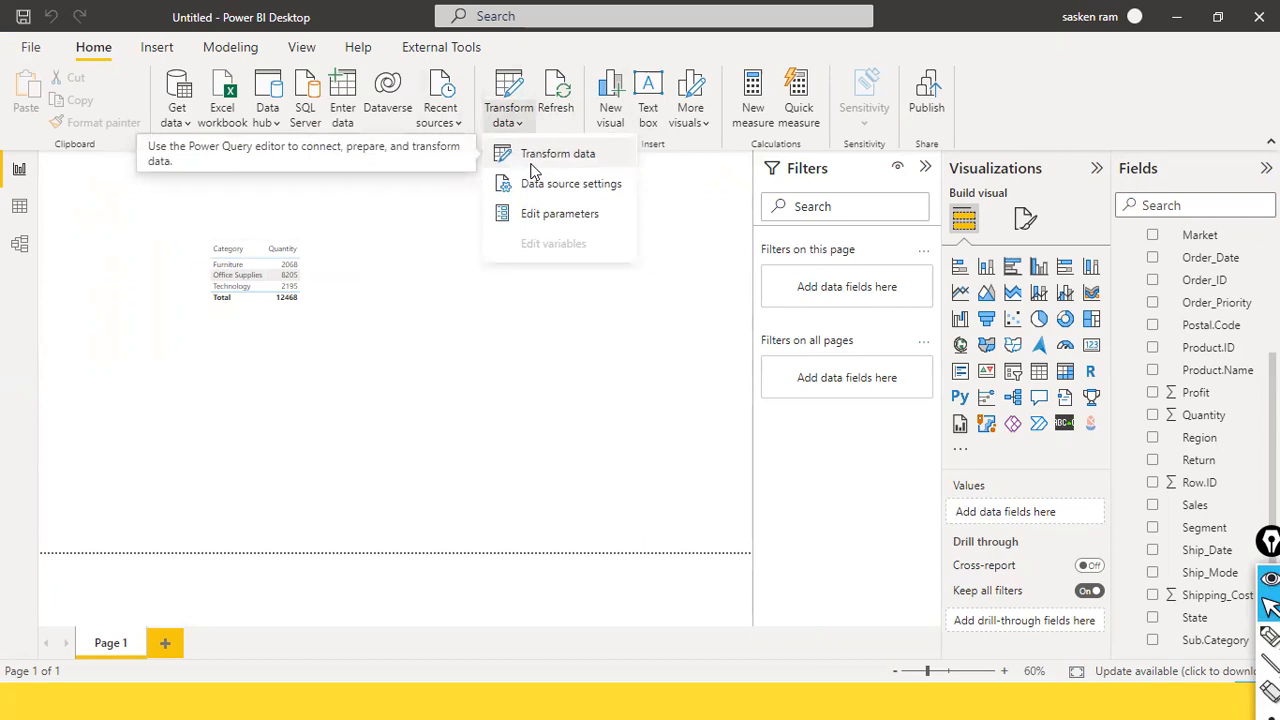
pyautogui.click(429, 274)
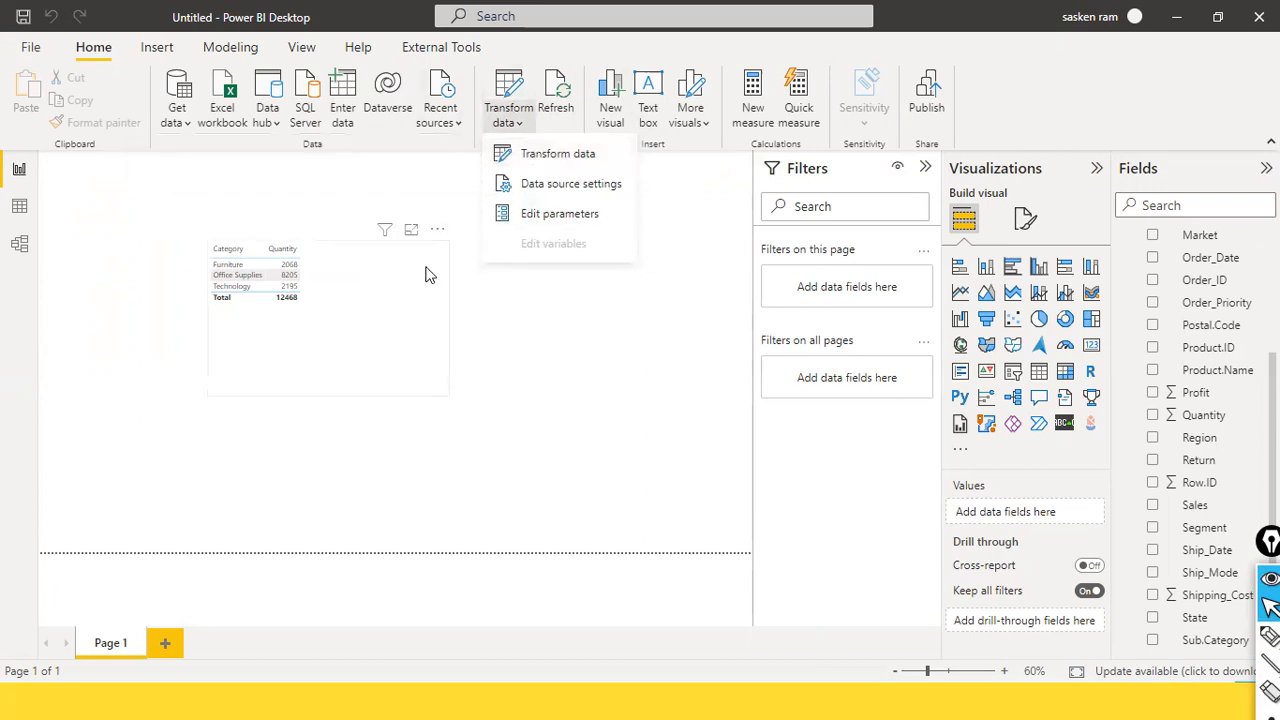
pyautogui.click(598, 237)
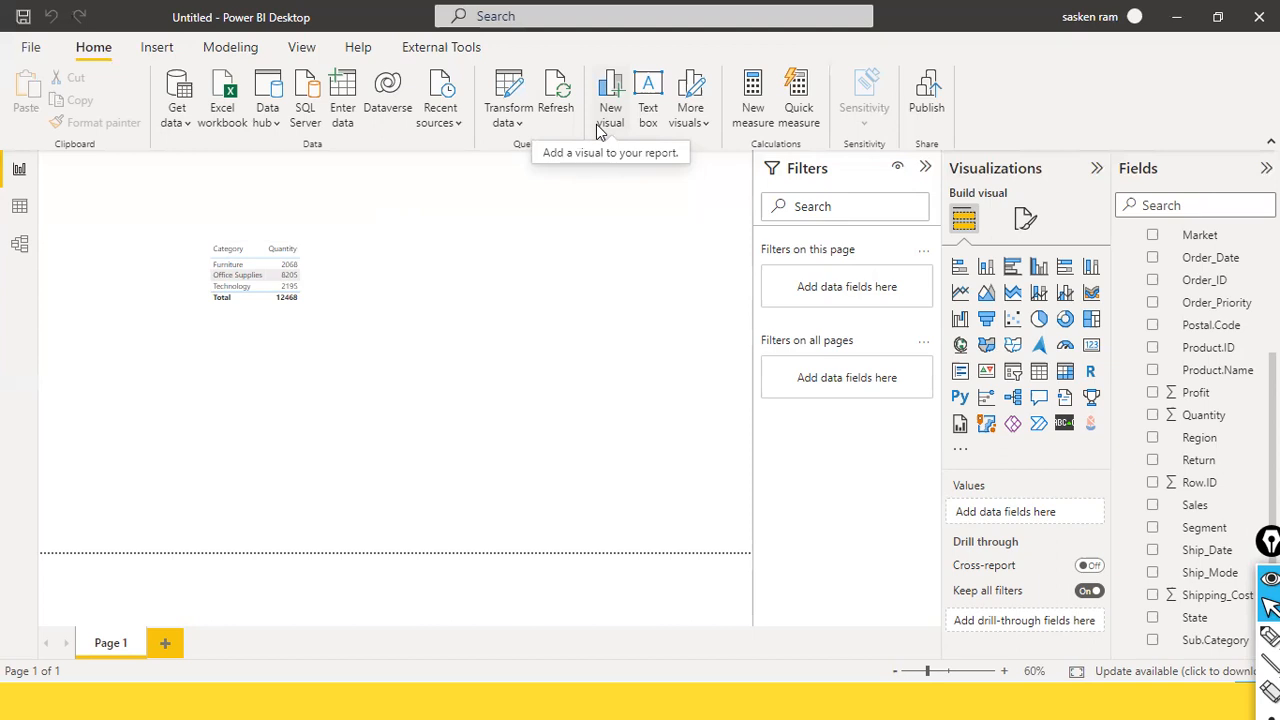
# Switch to the Chrome browser and load app.powerbi.com in the PBI Aug Weekend Batch playlist's tab
pyautogui.hotkey('alt', 'Tab')
pyautogui.hotkey('alt', 'Tab')
pyautogui.hotkey('alt', 'Tab')
pyautogui.hotkey('alt', 'Tab')
pyautogui.hotkey('alt', 'Tab')
pyautogui.hotkey('alt', 'Tab')
pyautogui.hotkey('alt', 'Tab')
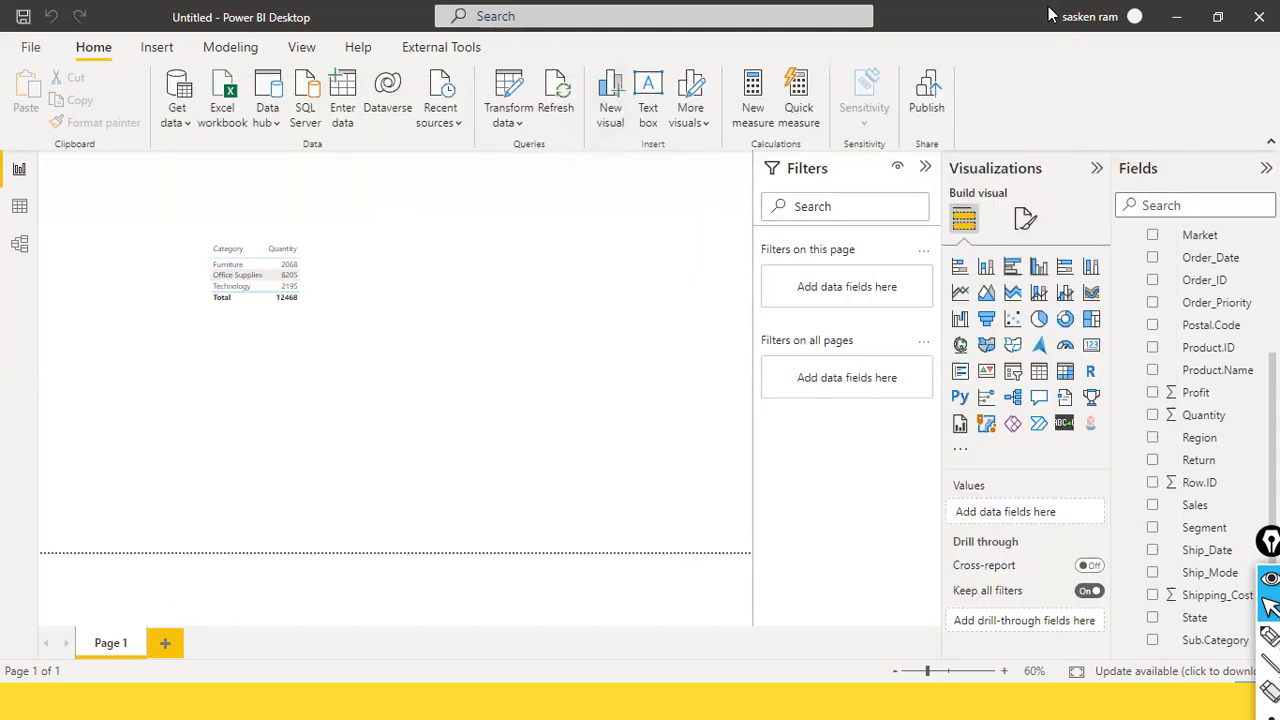
pyautogui.hotkey('alt', 'Tab')
pyautogui.hotkey('alt', 'Tab')
pyautogui.hotkey('alt', 'Tab')
pyautogui.hotkey('alt', 'Tab')
pyautogui.hotkey('alt', 'Tab')
pyautogui.hotkey('alt', 'Tab')
pyautogui.hotkey('alt', 'Tab')
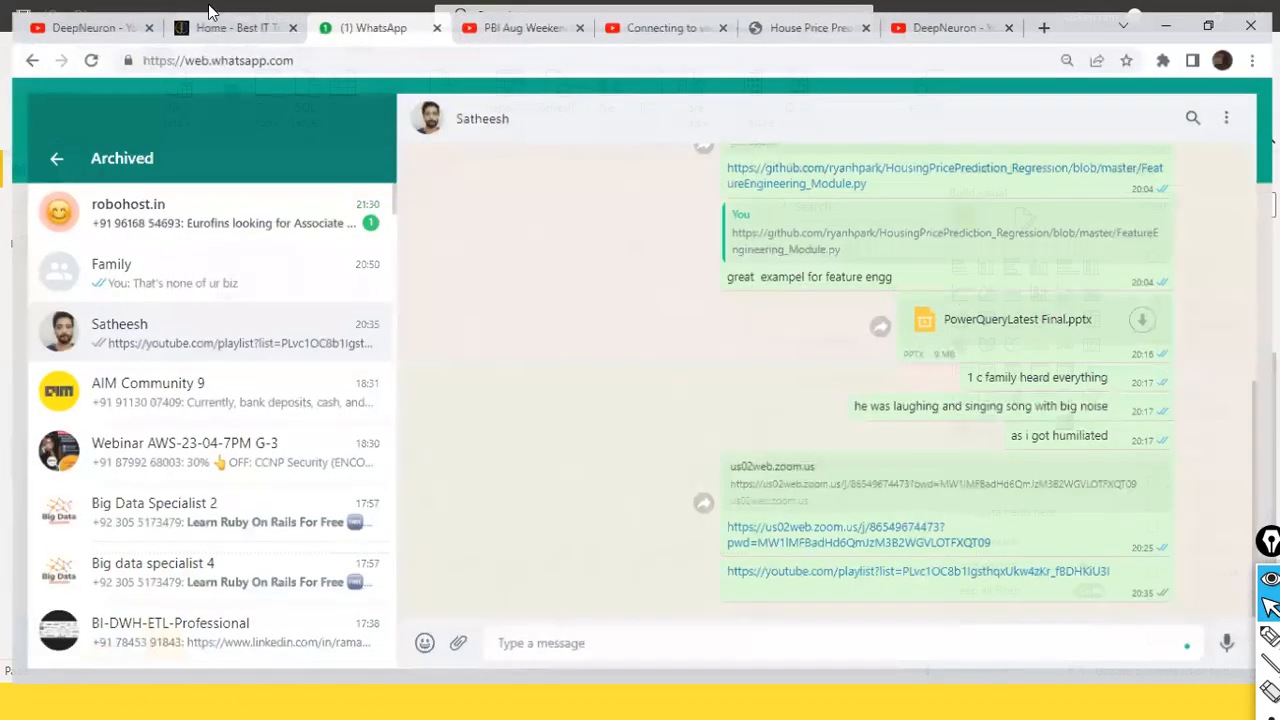
pyautogui.click(536, 18)
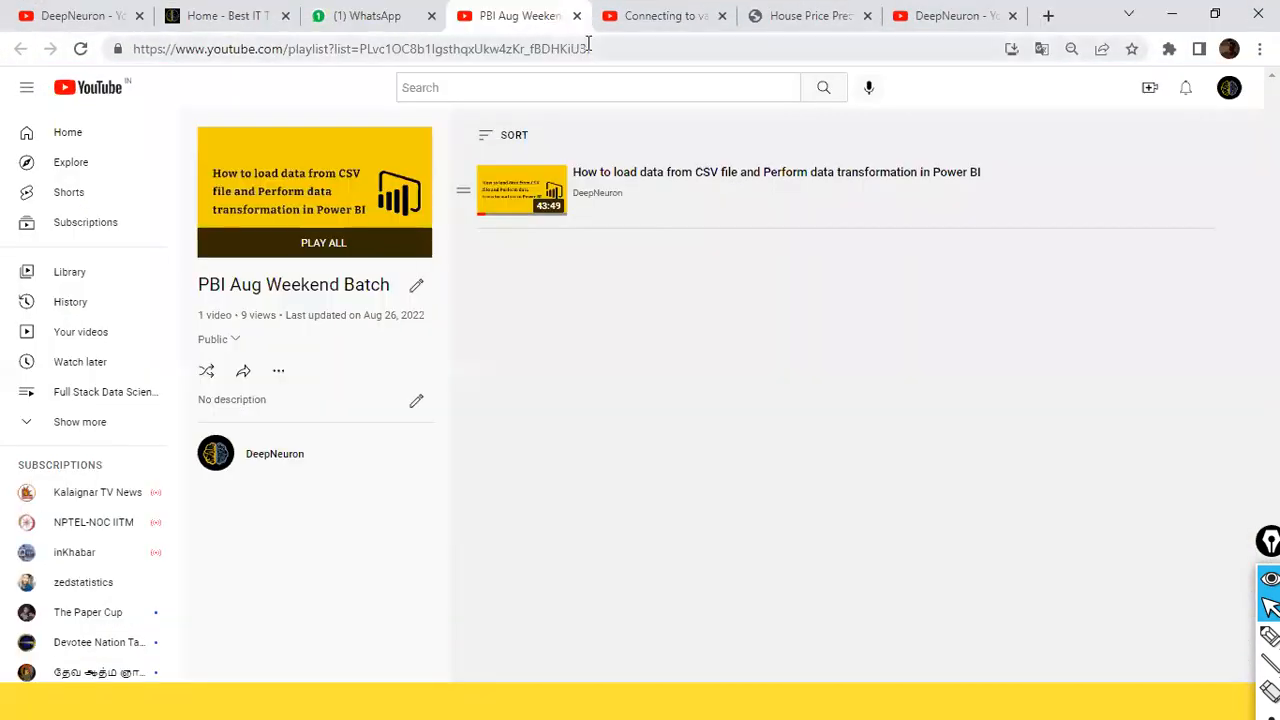
pyautogui.click(589, 48)
pyautogui.write('app.powerbi.com')
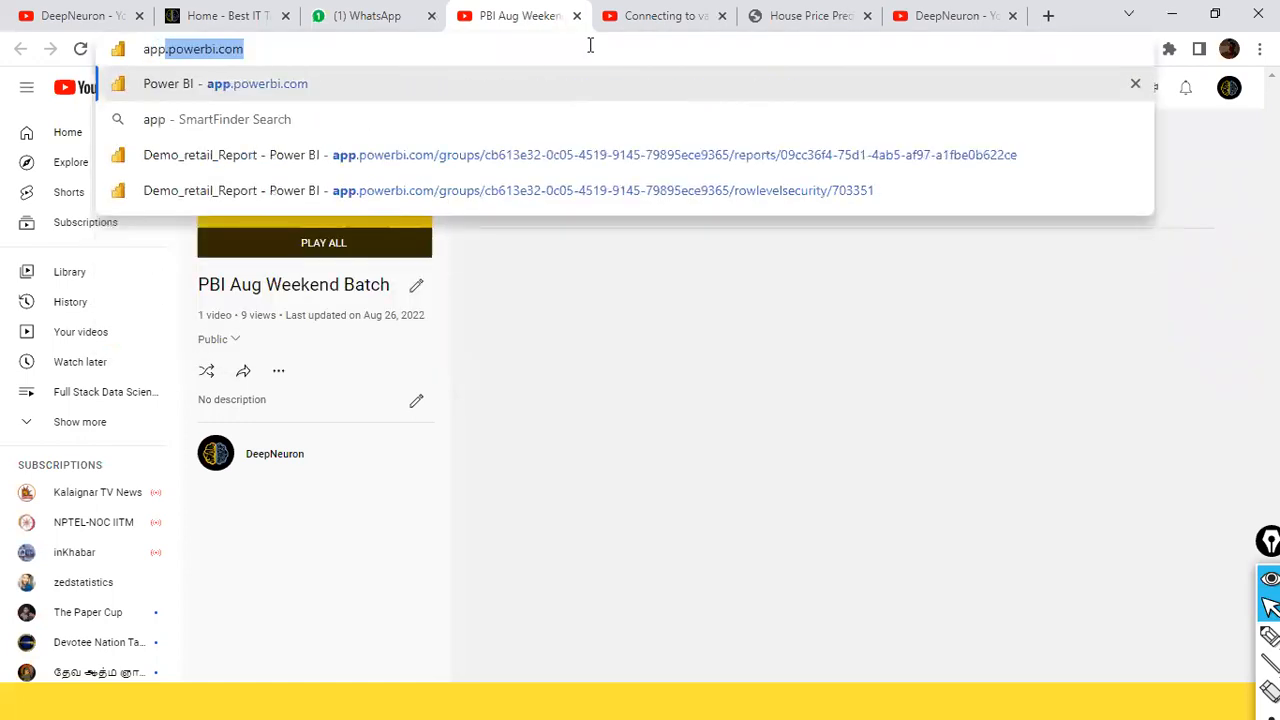
pyautogui.press('Return')
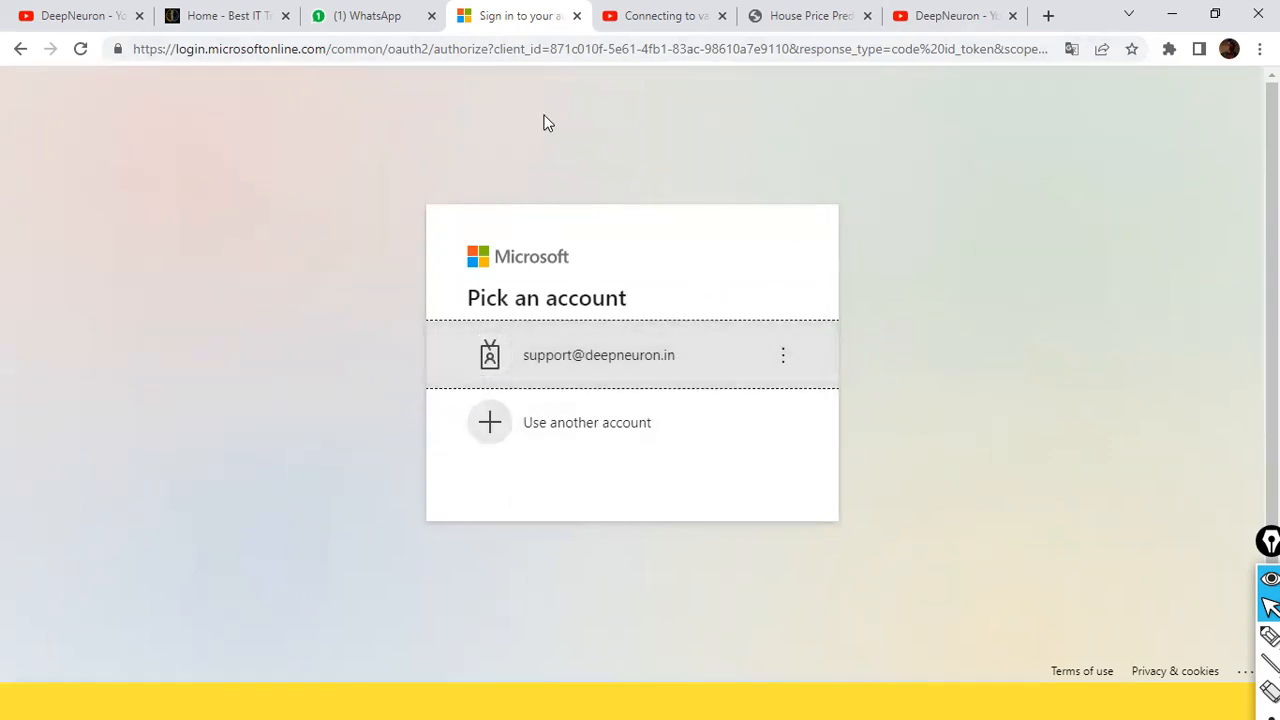
# Switch back to Power BI Desktop and examine the Category and Quantity table on Page 1
pyautogui.hotkey('alt', 'Tab')
pyautogui.hotkey('alt', 'Tab')
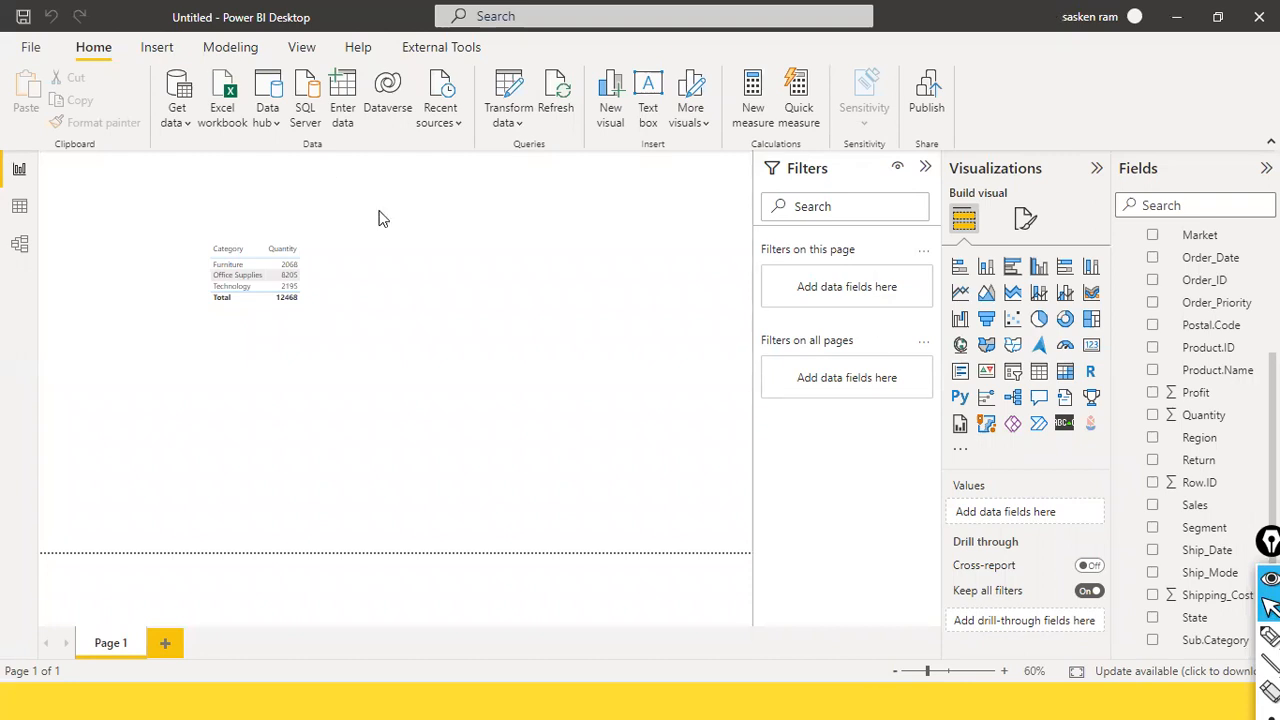
pyautogui.moveTo(363, 318)
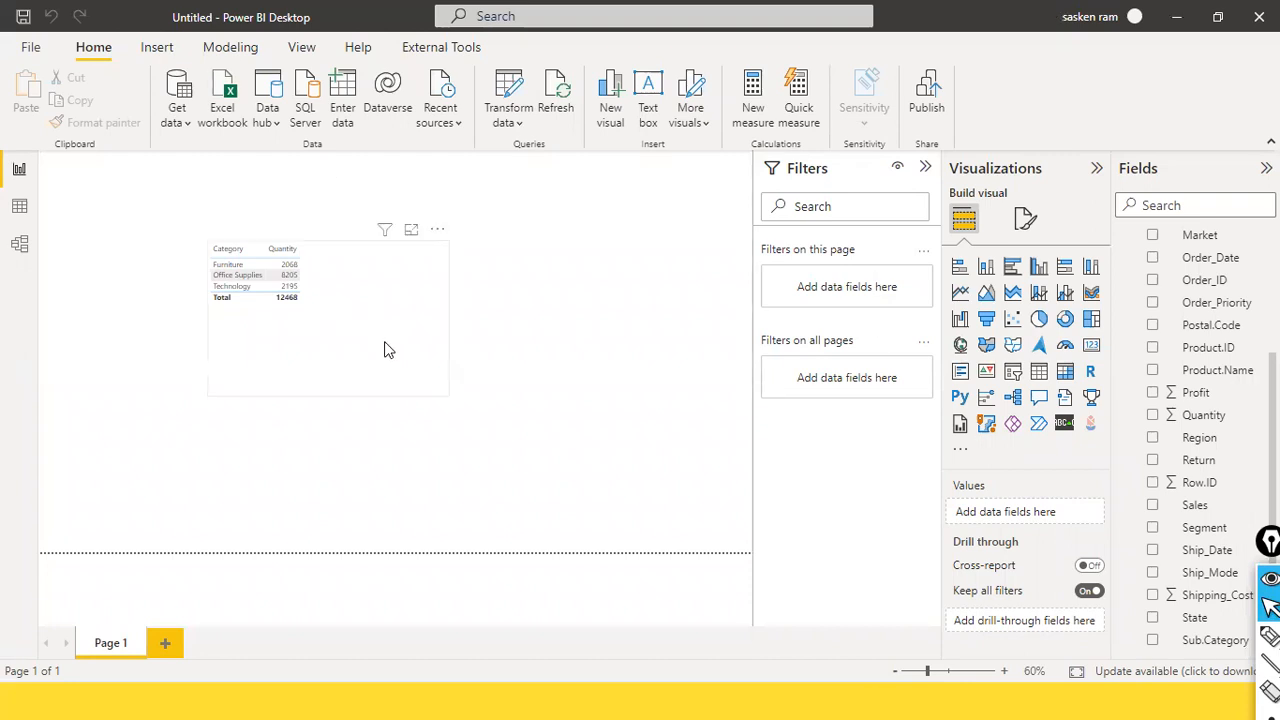